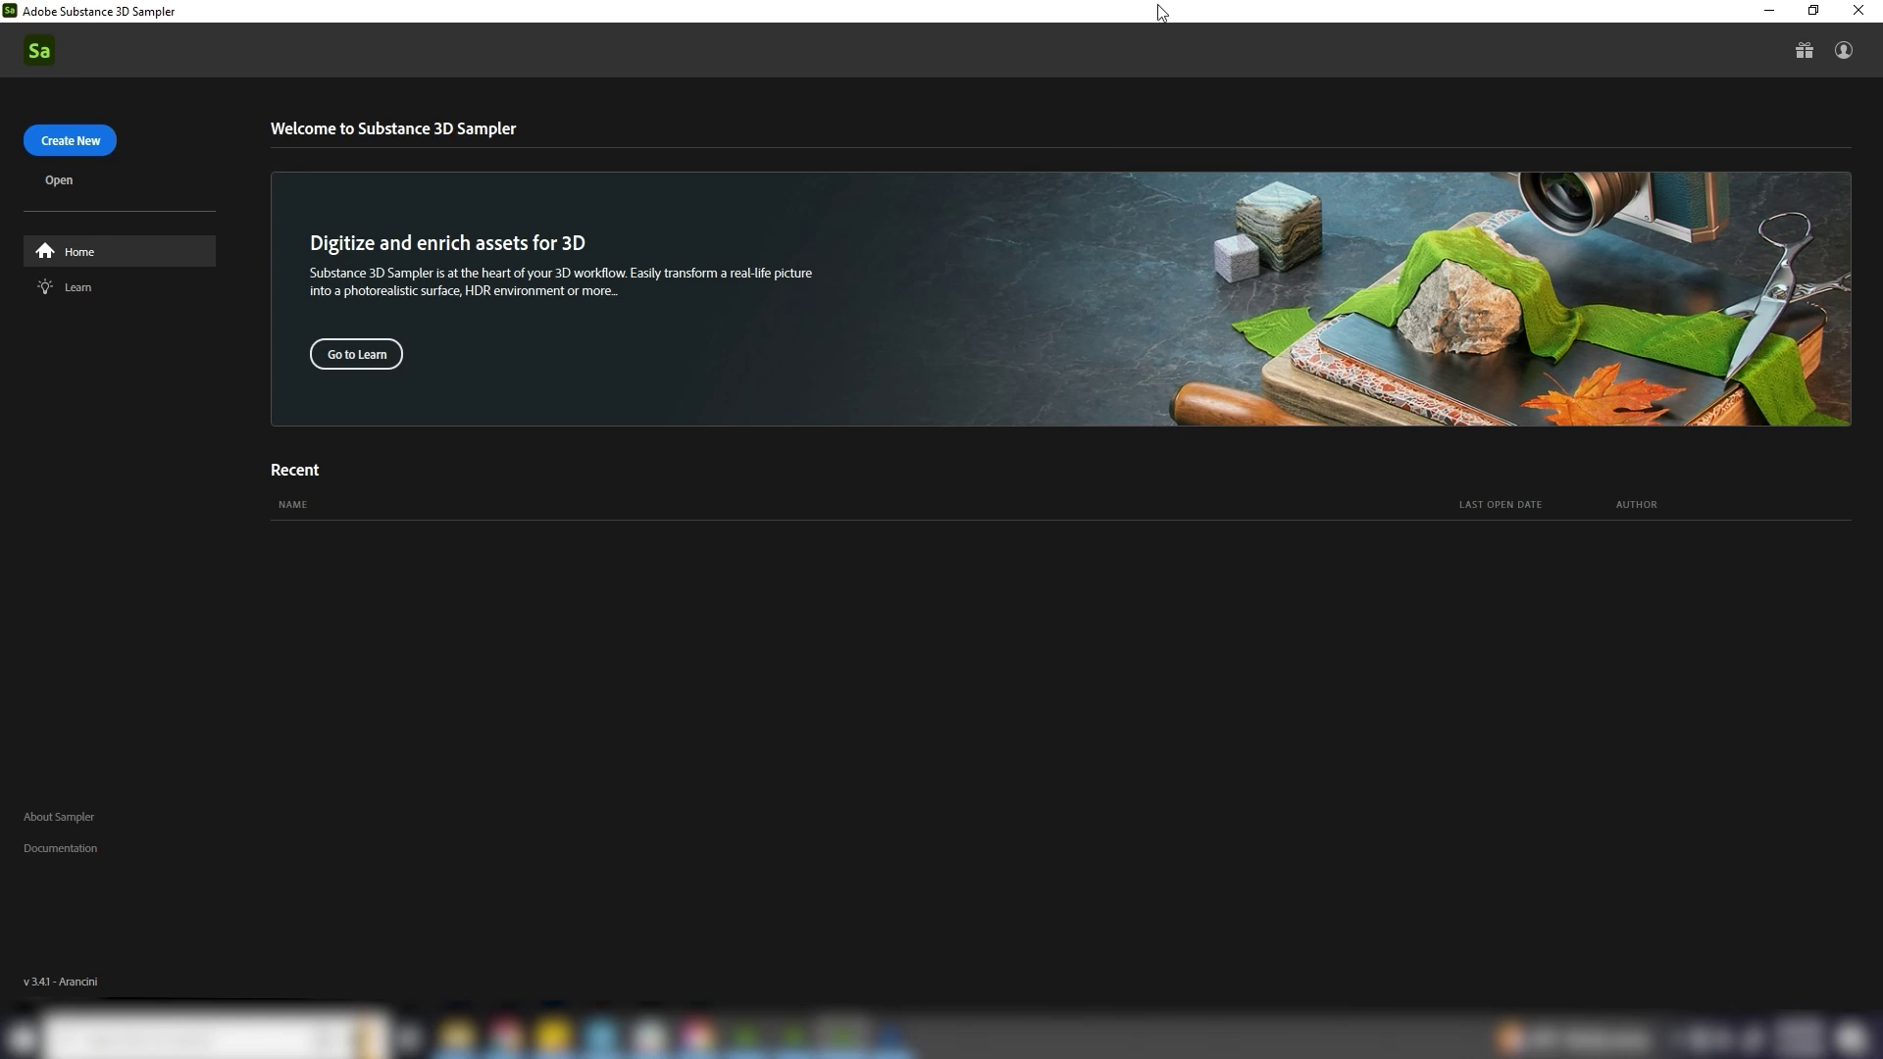
Create a new material and import fox.png as a bitmap layer above the Base Material
click(63, 143)
drag(910, 644, 907, 713)
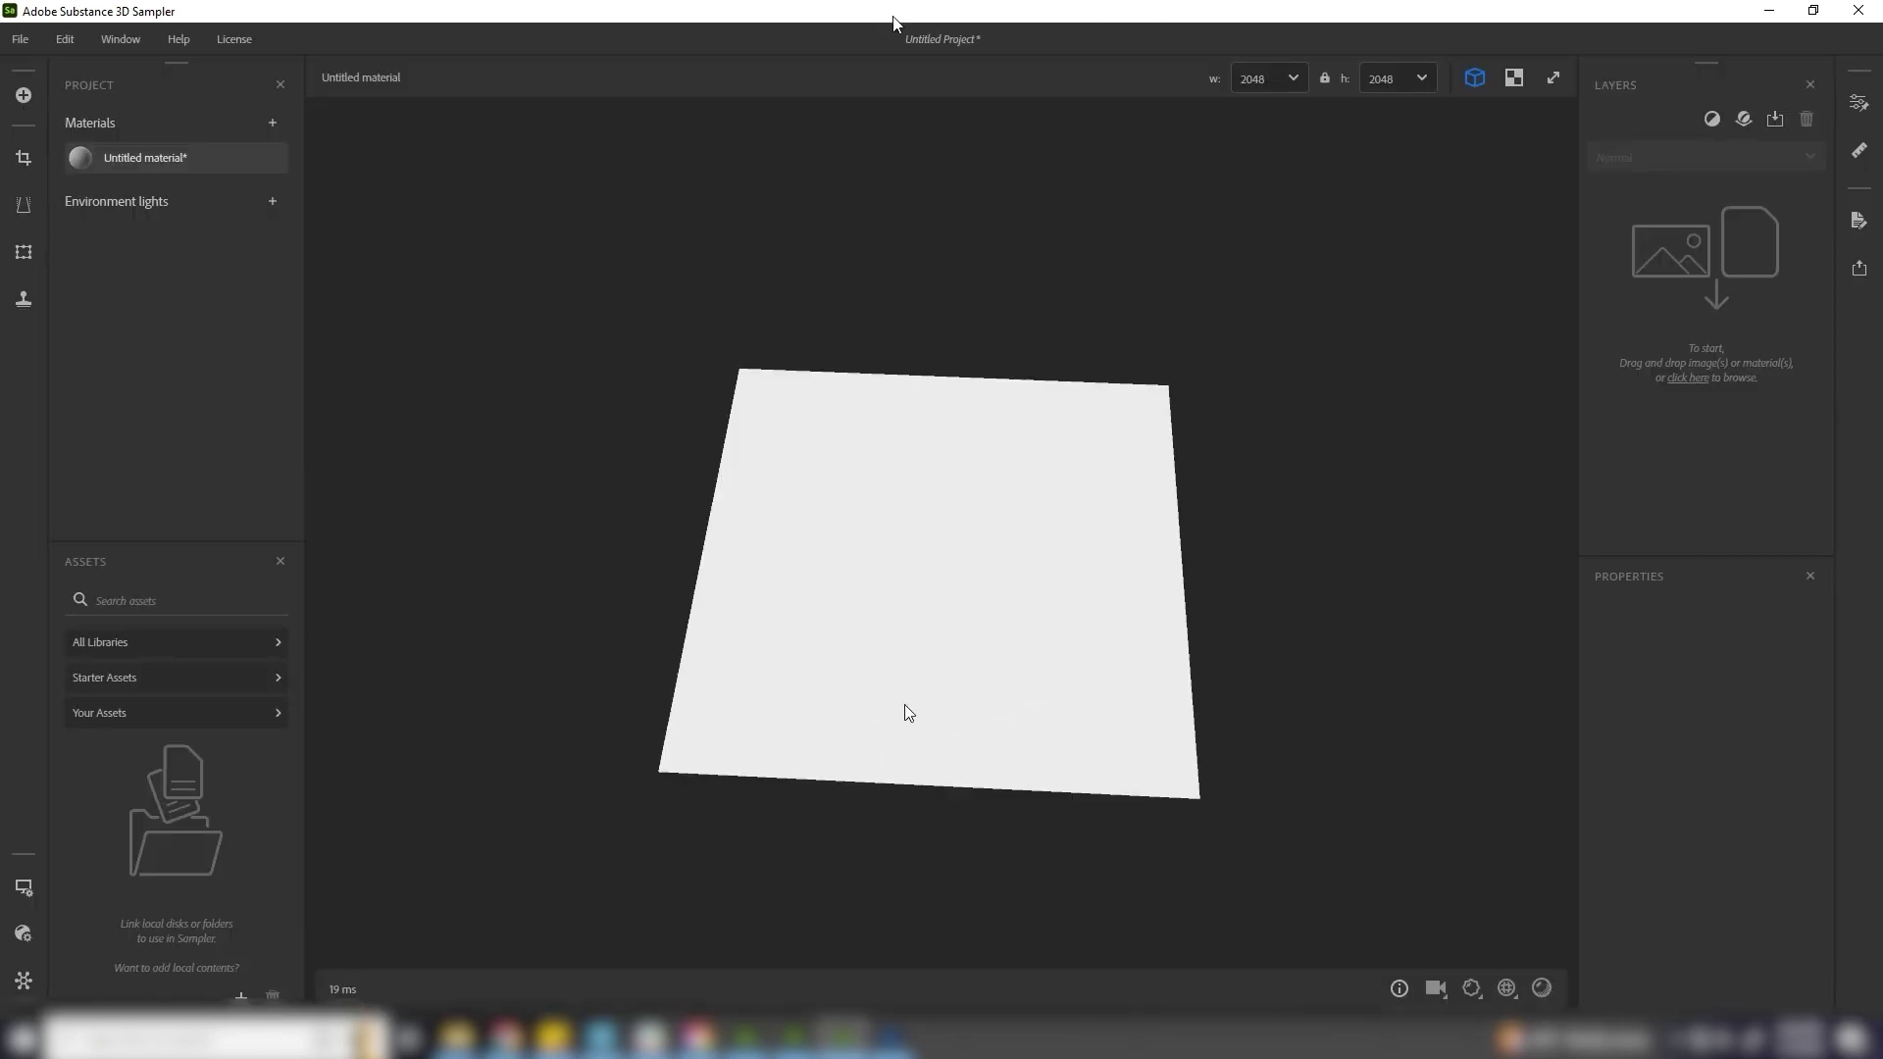
mouse_move(600, 1037)
click(828, 966)
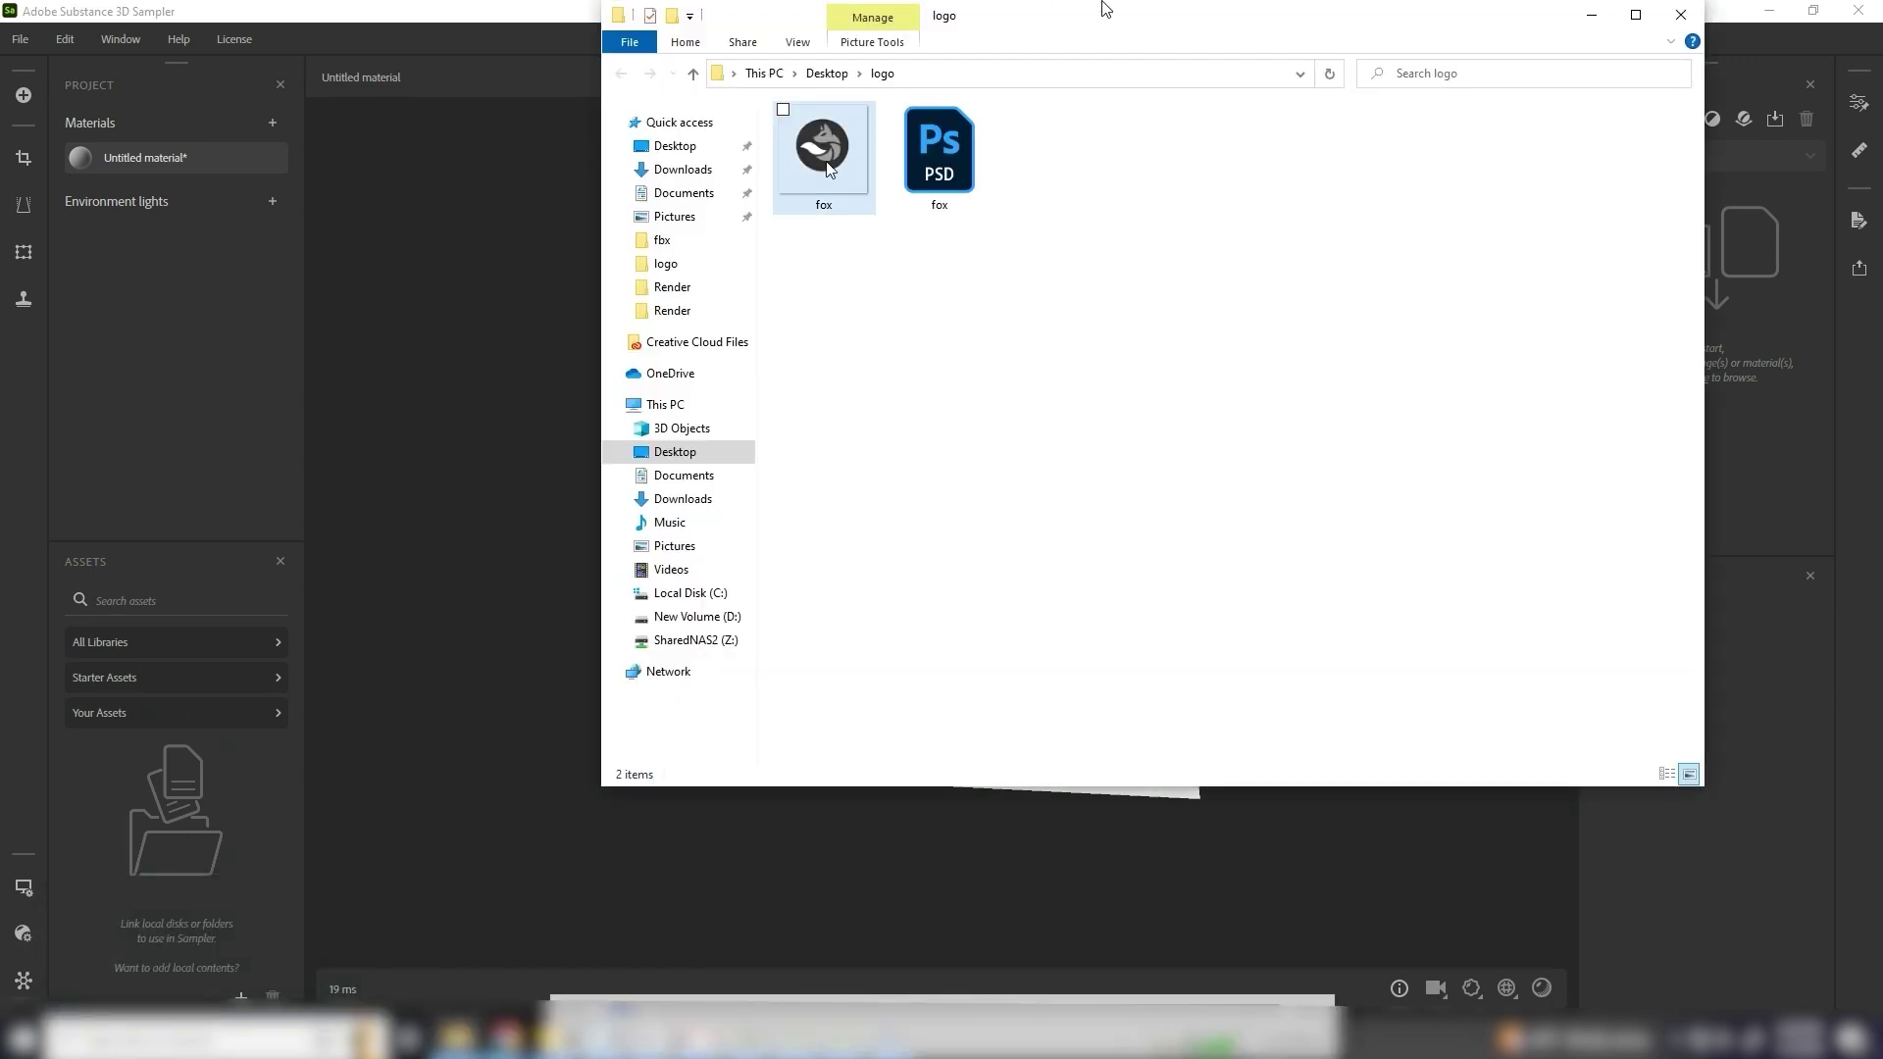
drag(1039, 826, 1039, 827)
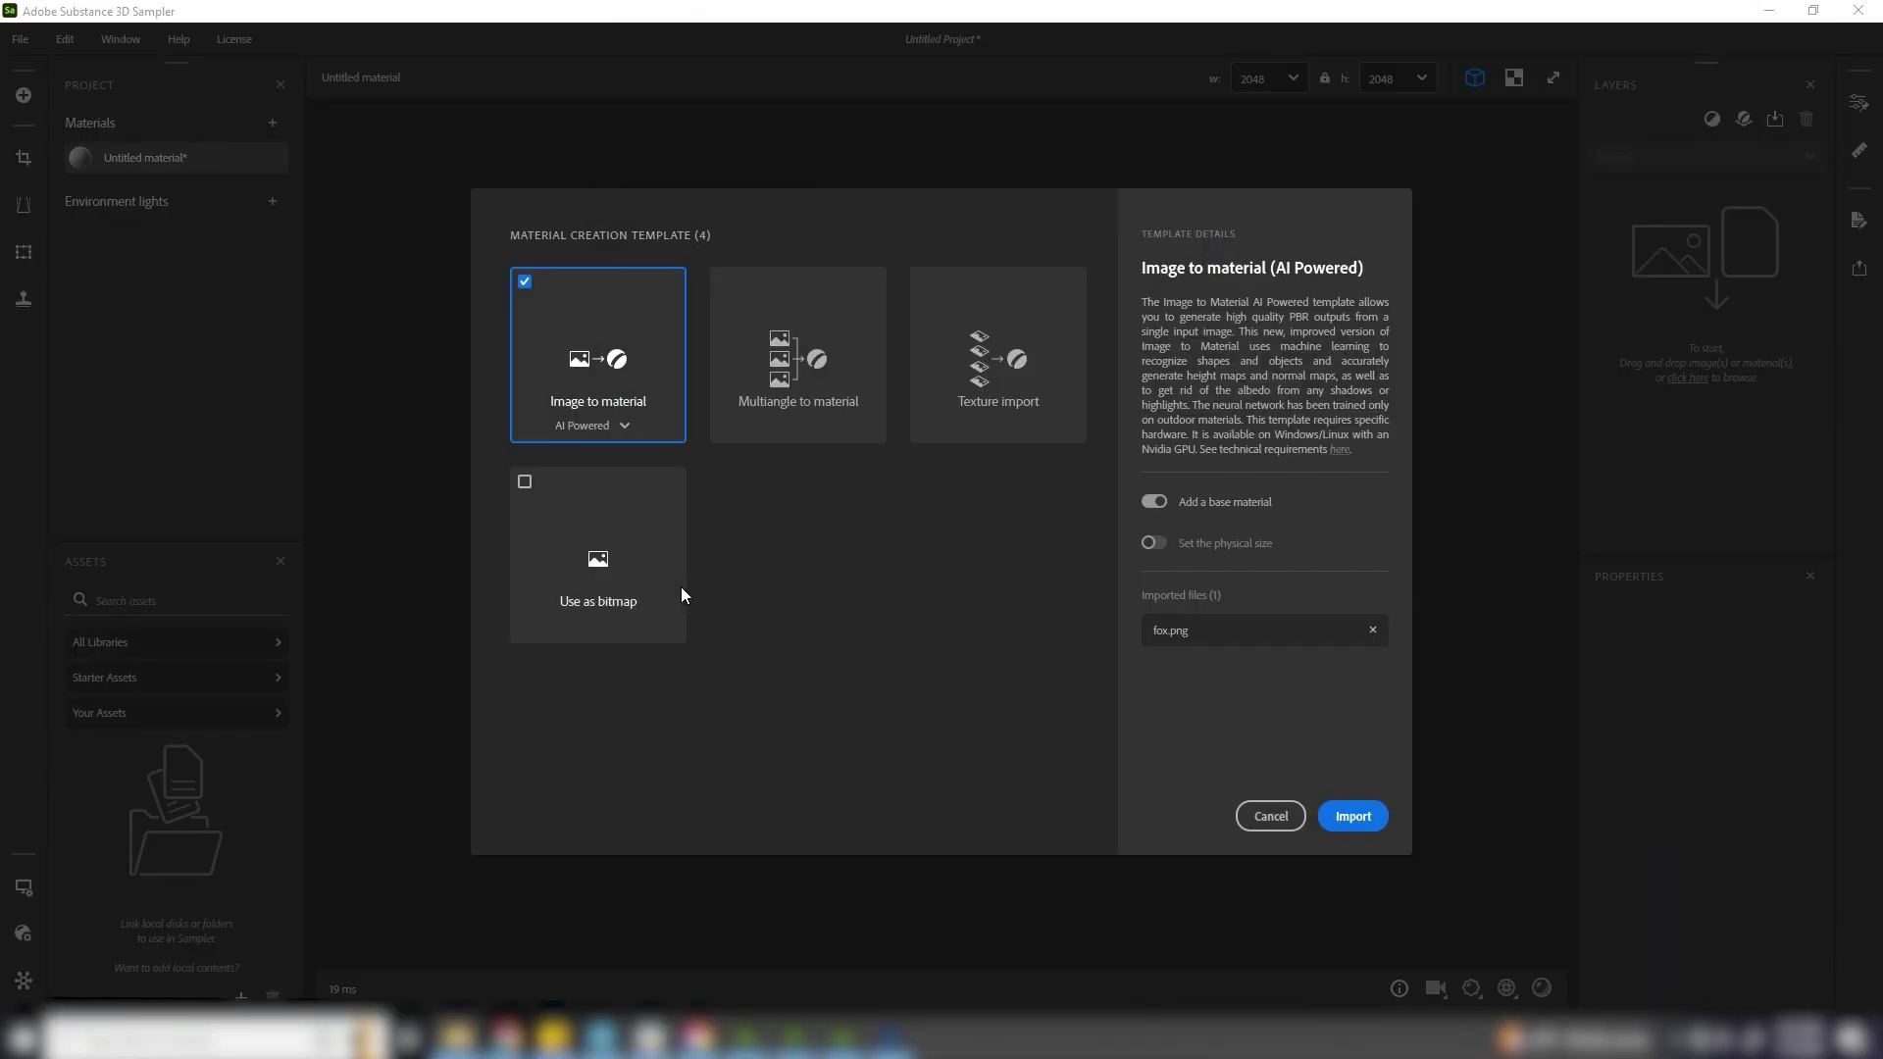
click(680, 586)
click(1375, 816)
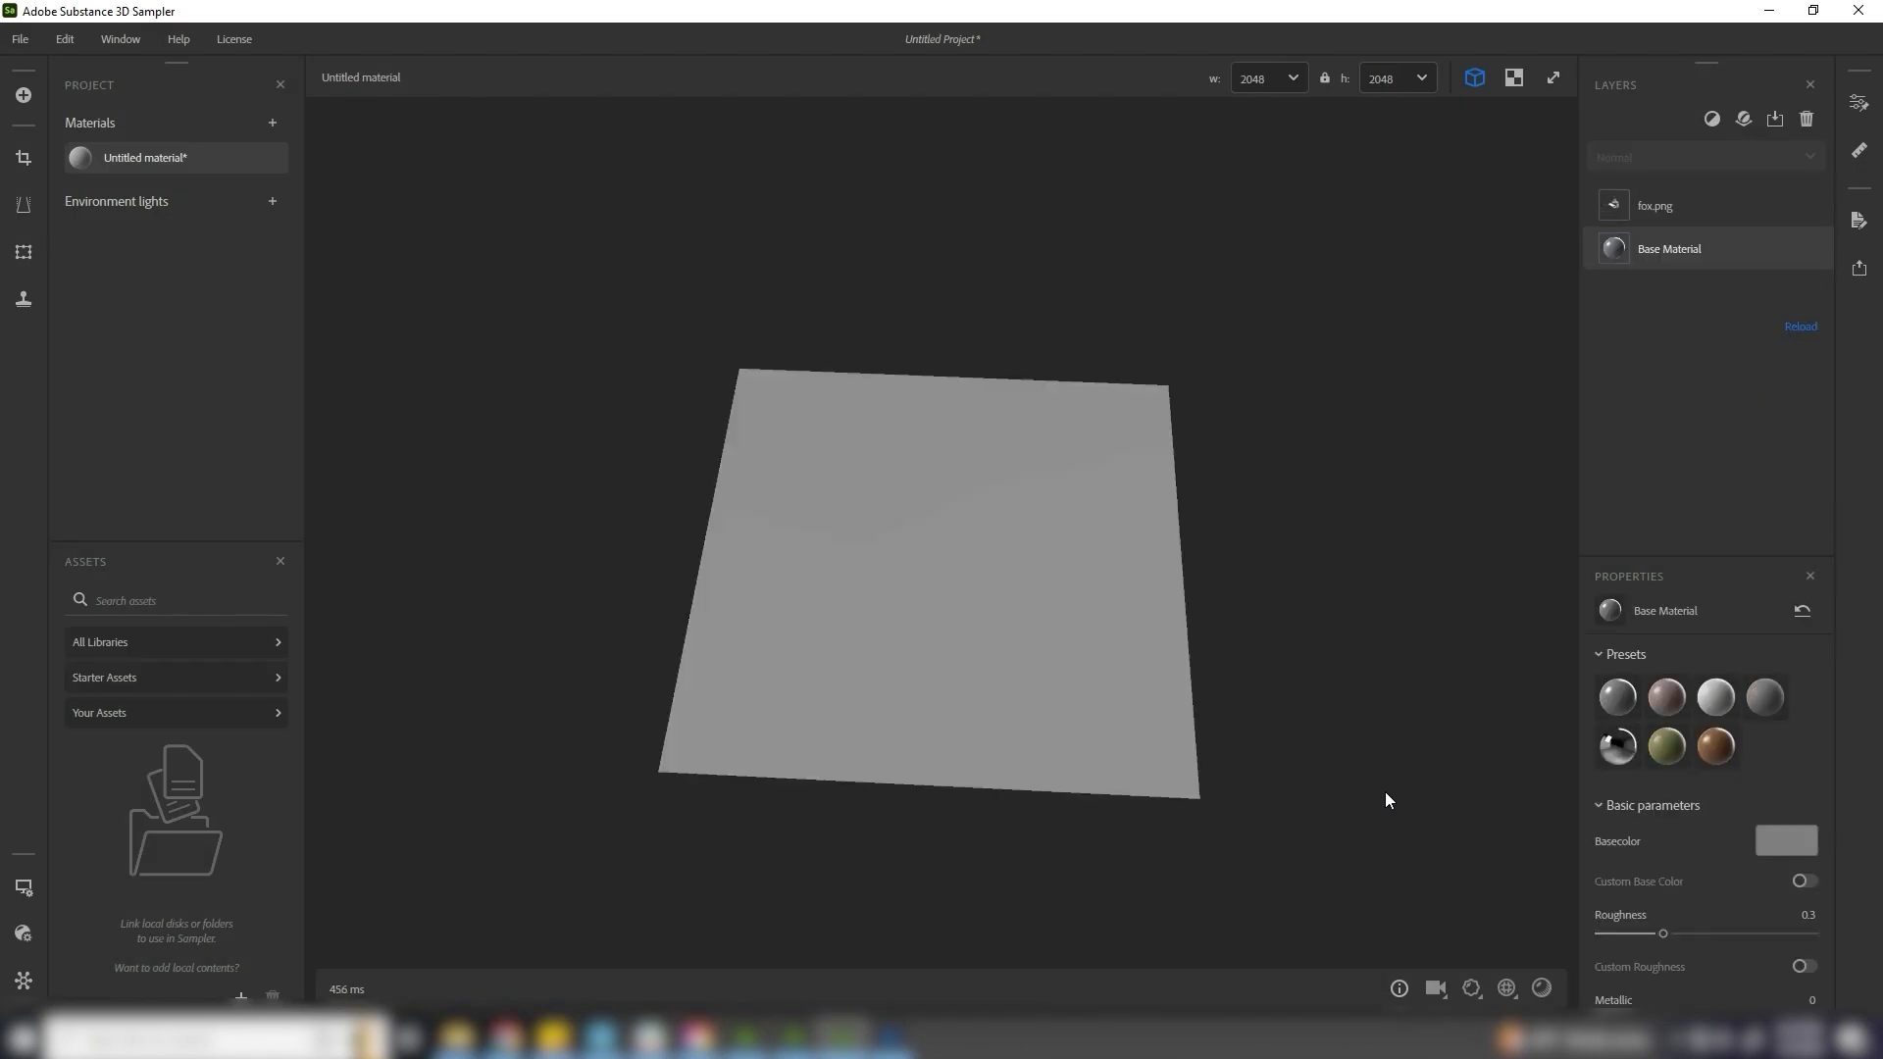
Search the assets for 'embrod', filter to Filters, and apply the Embroidery filter to the fox
mouse_move(1371, 795)
mouse_down()
mouse_move(1302, 706)
mouse_move(1295, 723)
mouse_move(1298, 667)
mouse_up()
click(1667, 204)
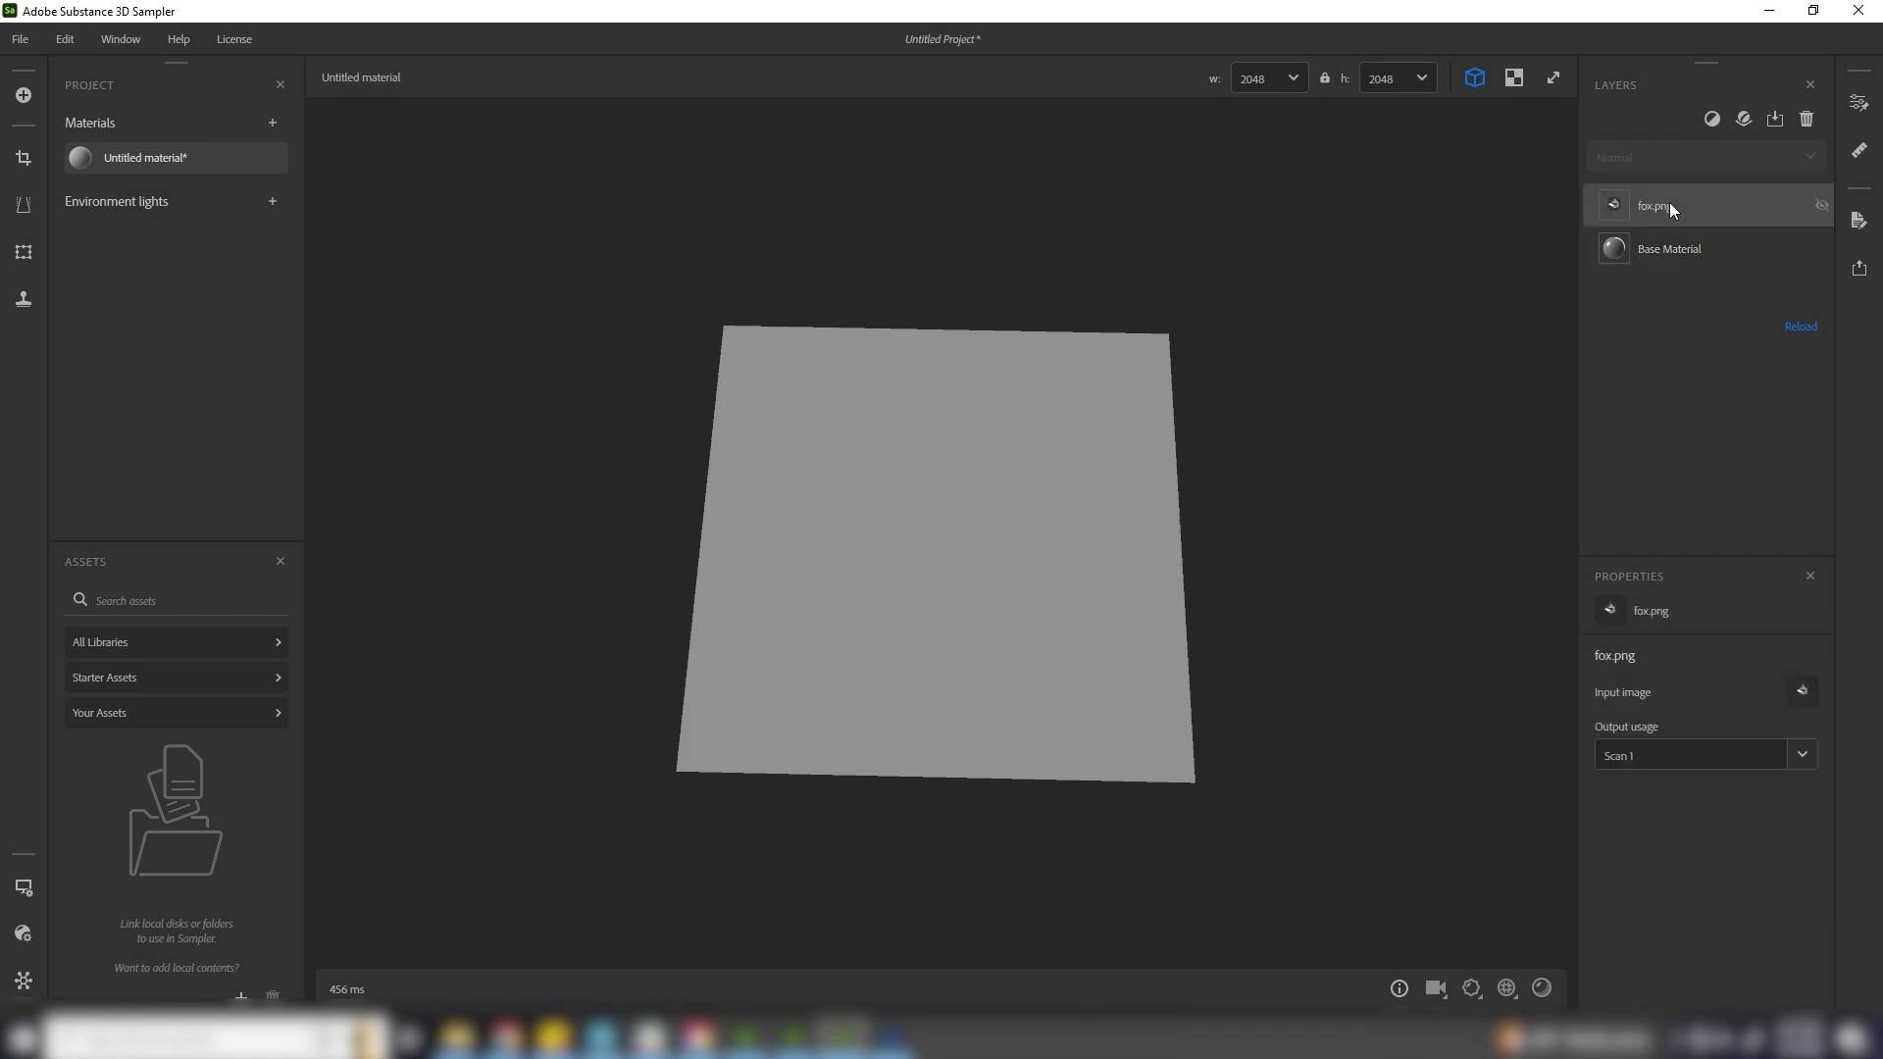
click(120, 613)
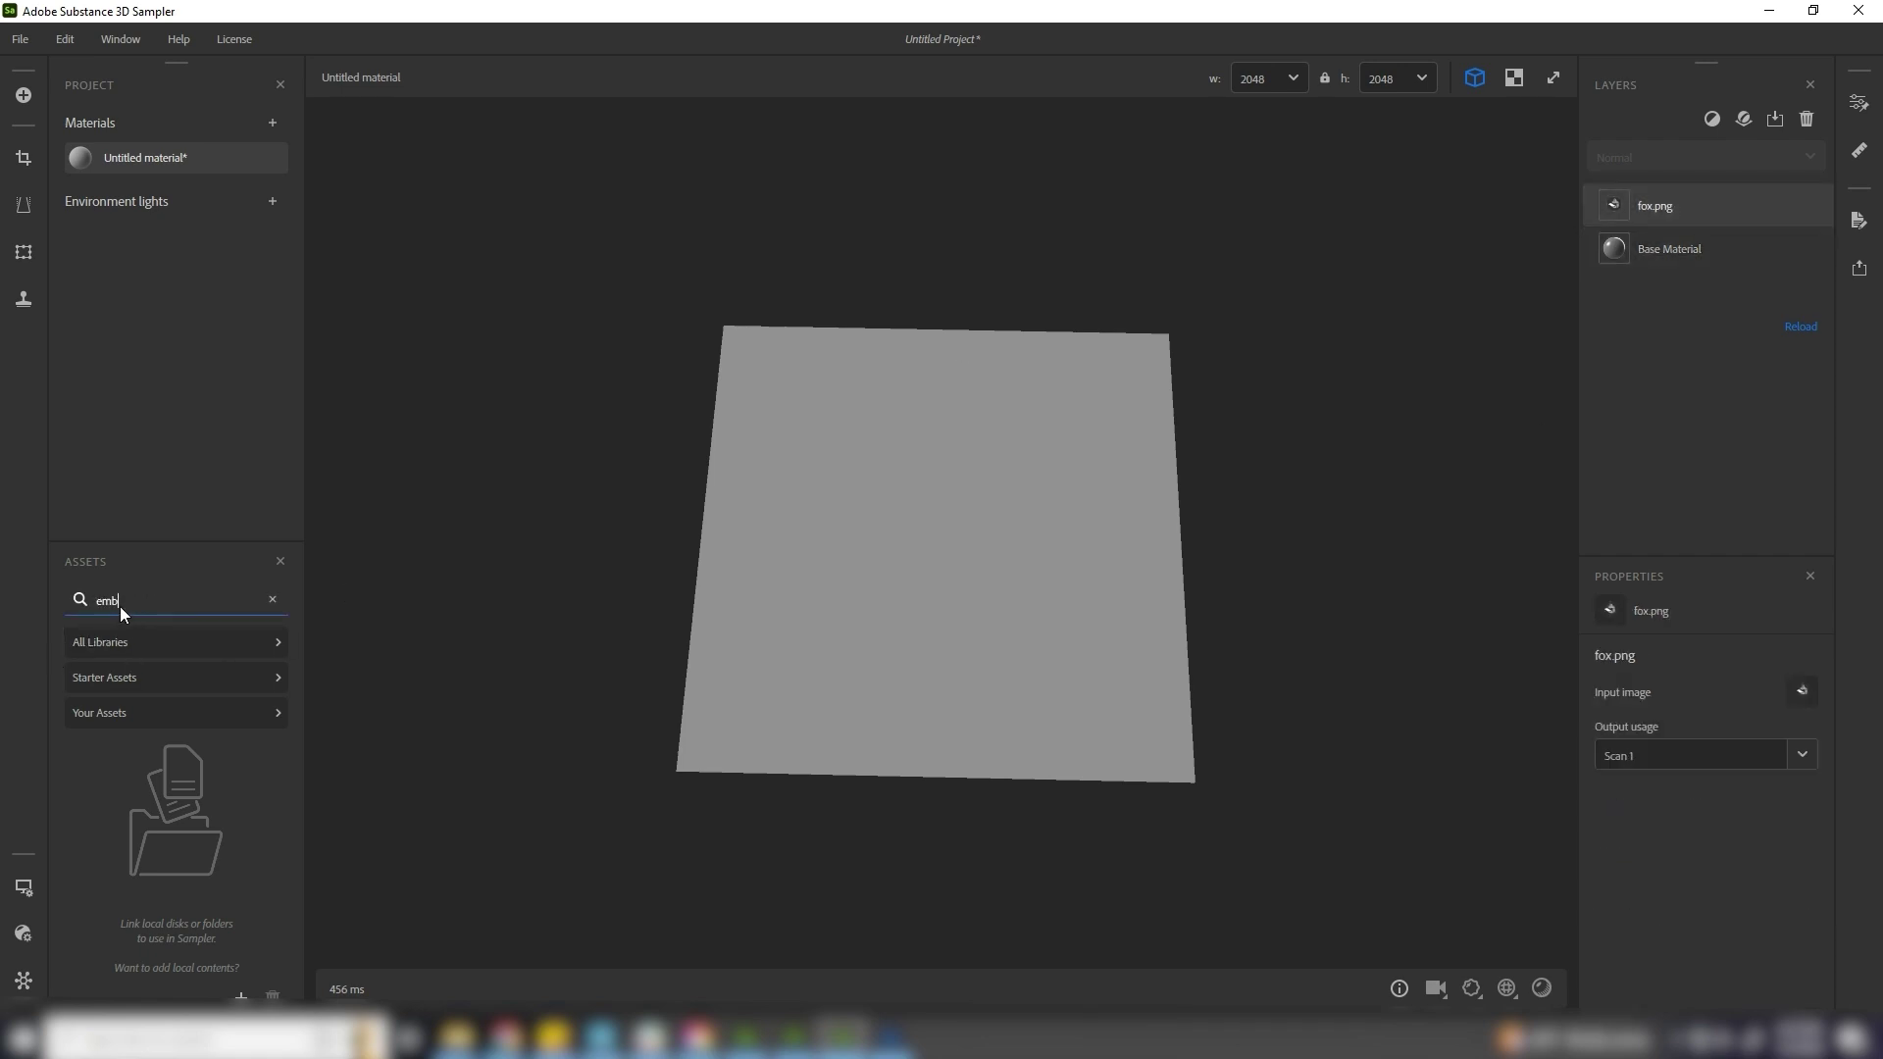
text(rod)
click(147, 638)
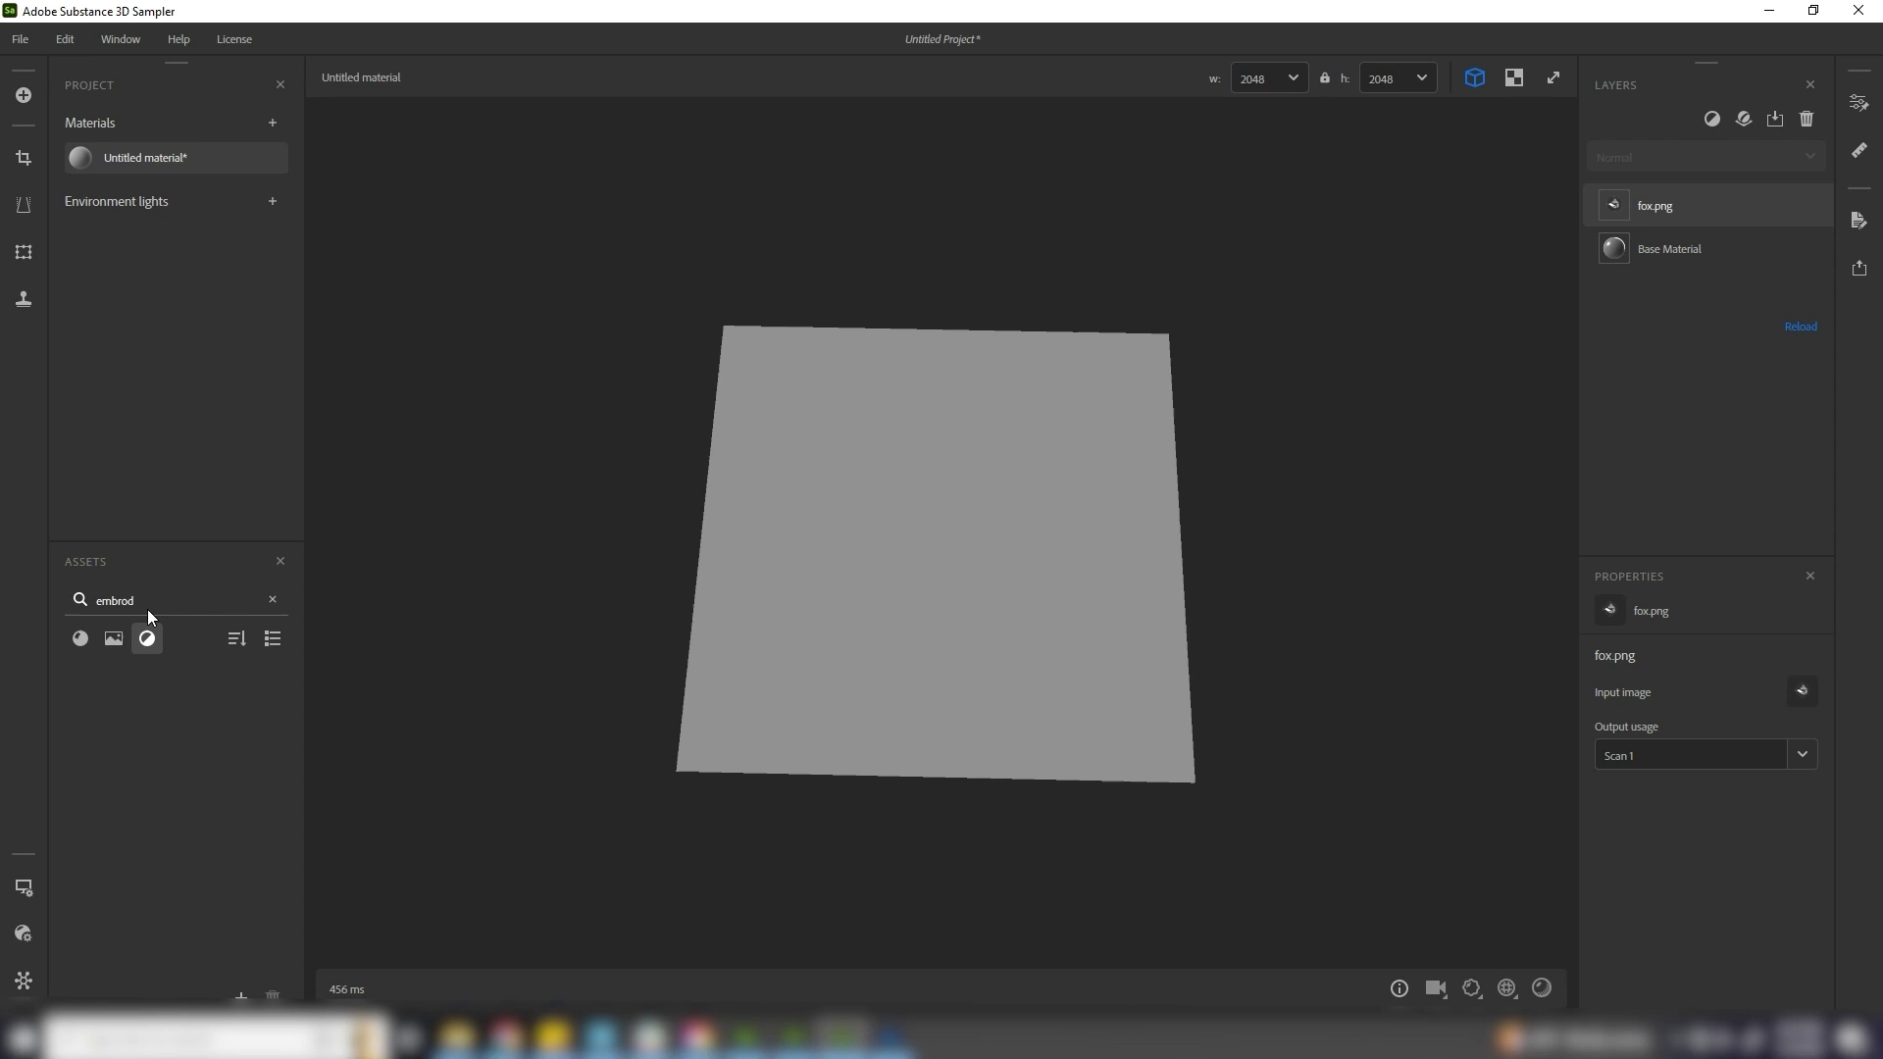
key(BackSpace)
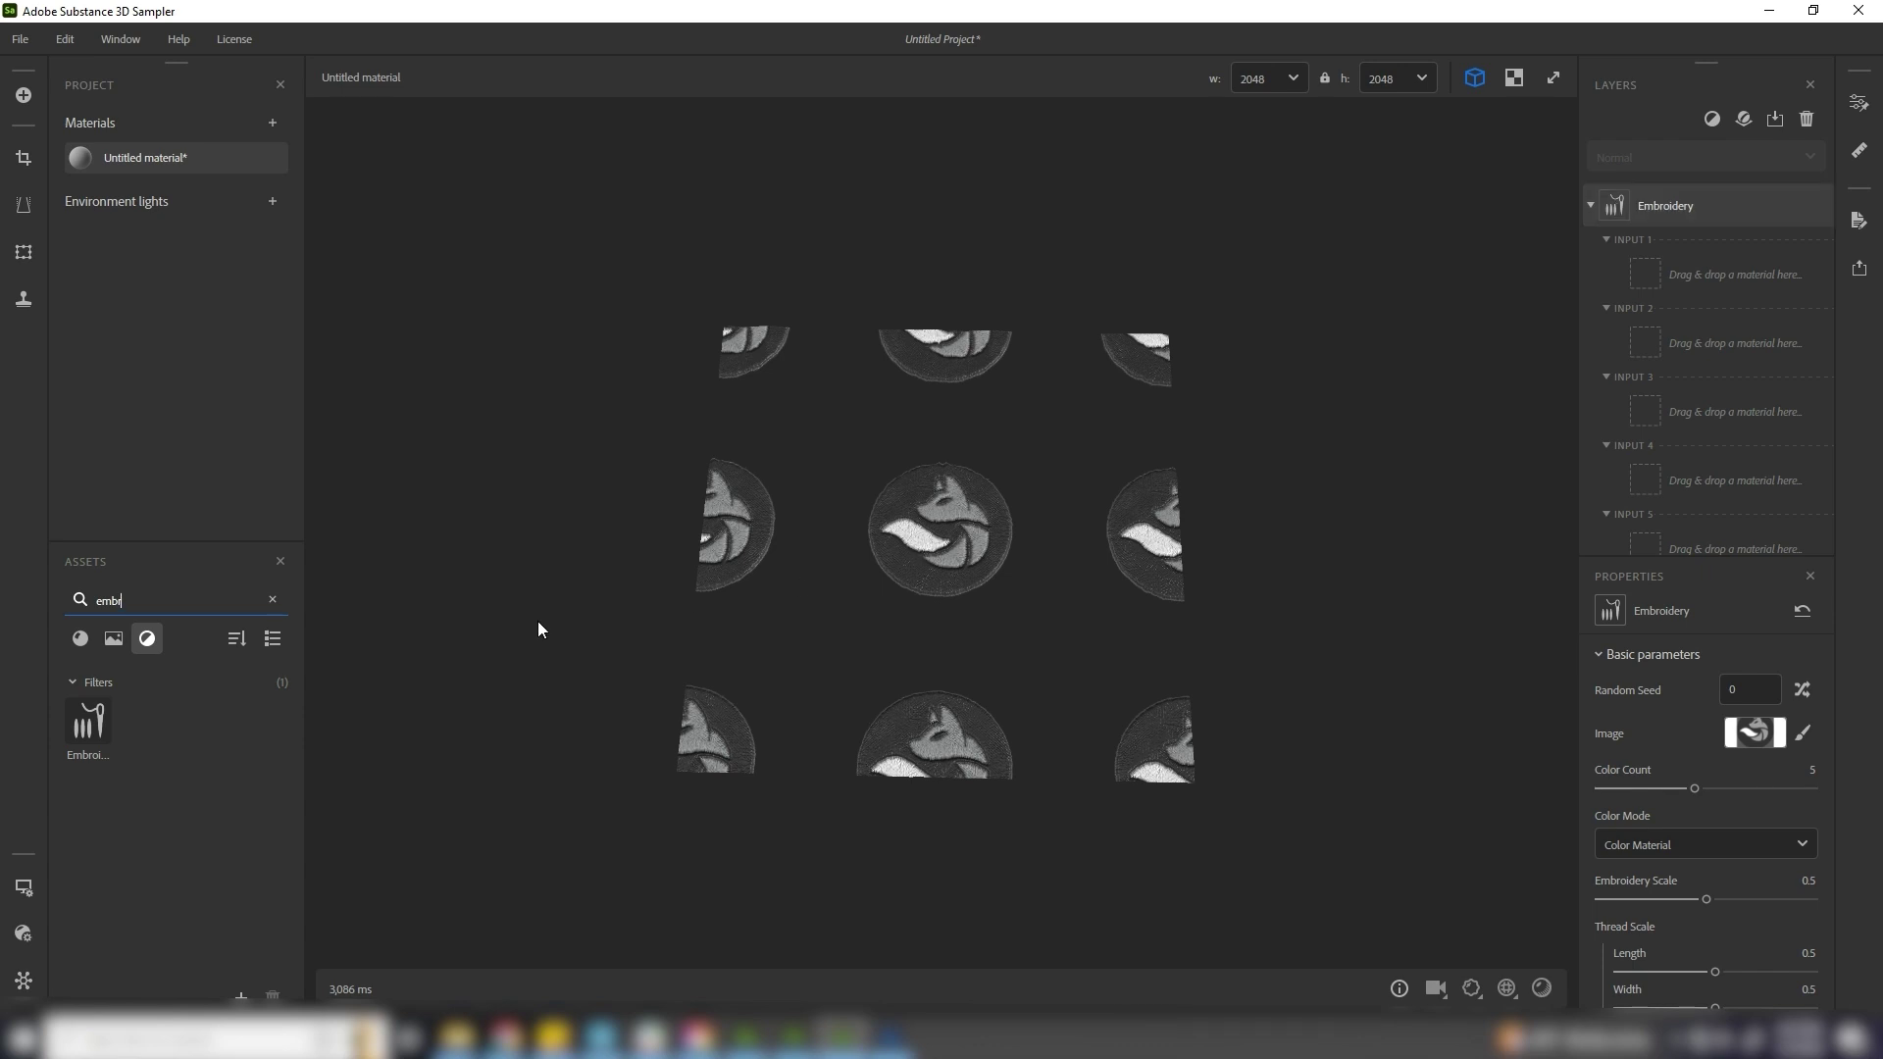
Lower the viewer's texture tiling to 0.68 so one large fox patch fills the preview
click(26, 887)
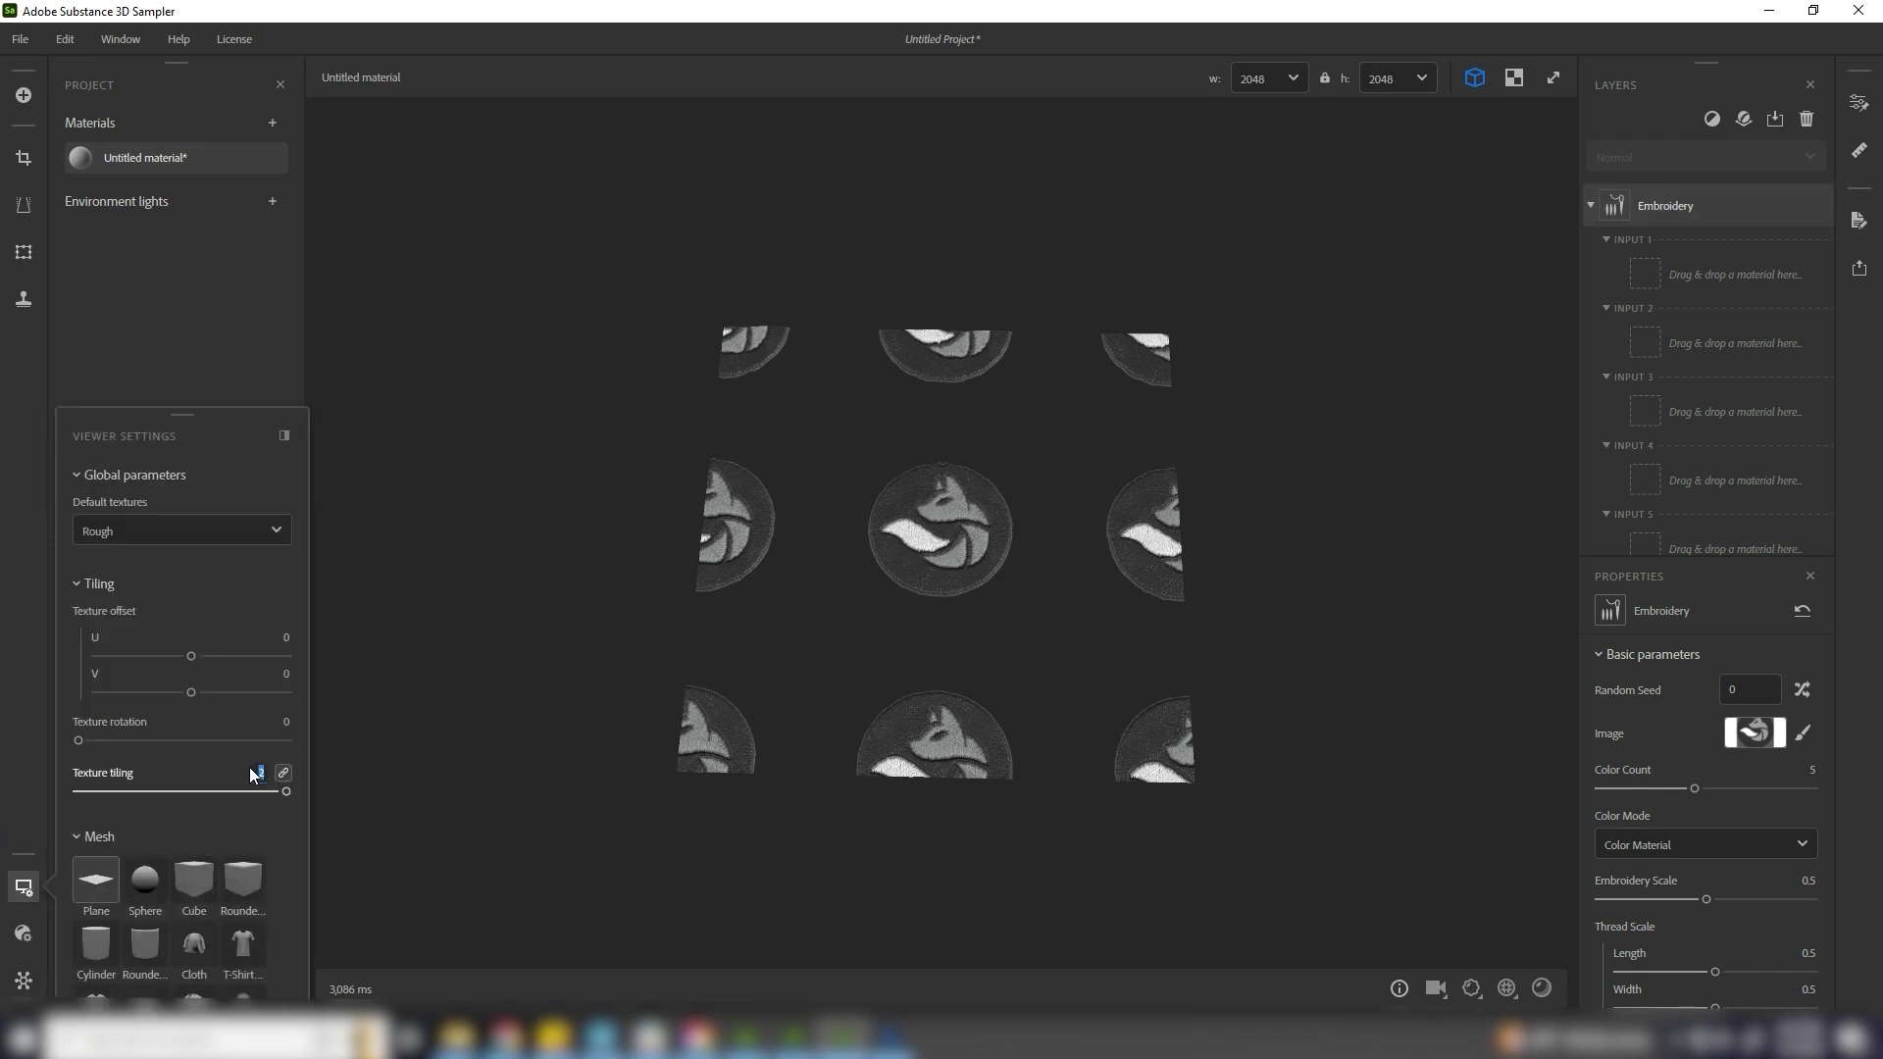
text(1)
key(Return)
drag(178, 790, 148, 790)
scroll(978, 521, up, 3)
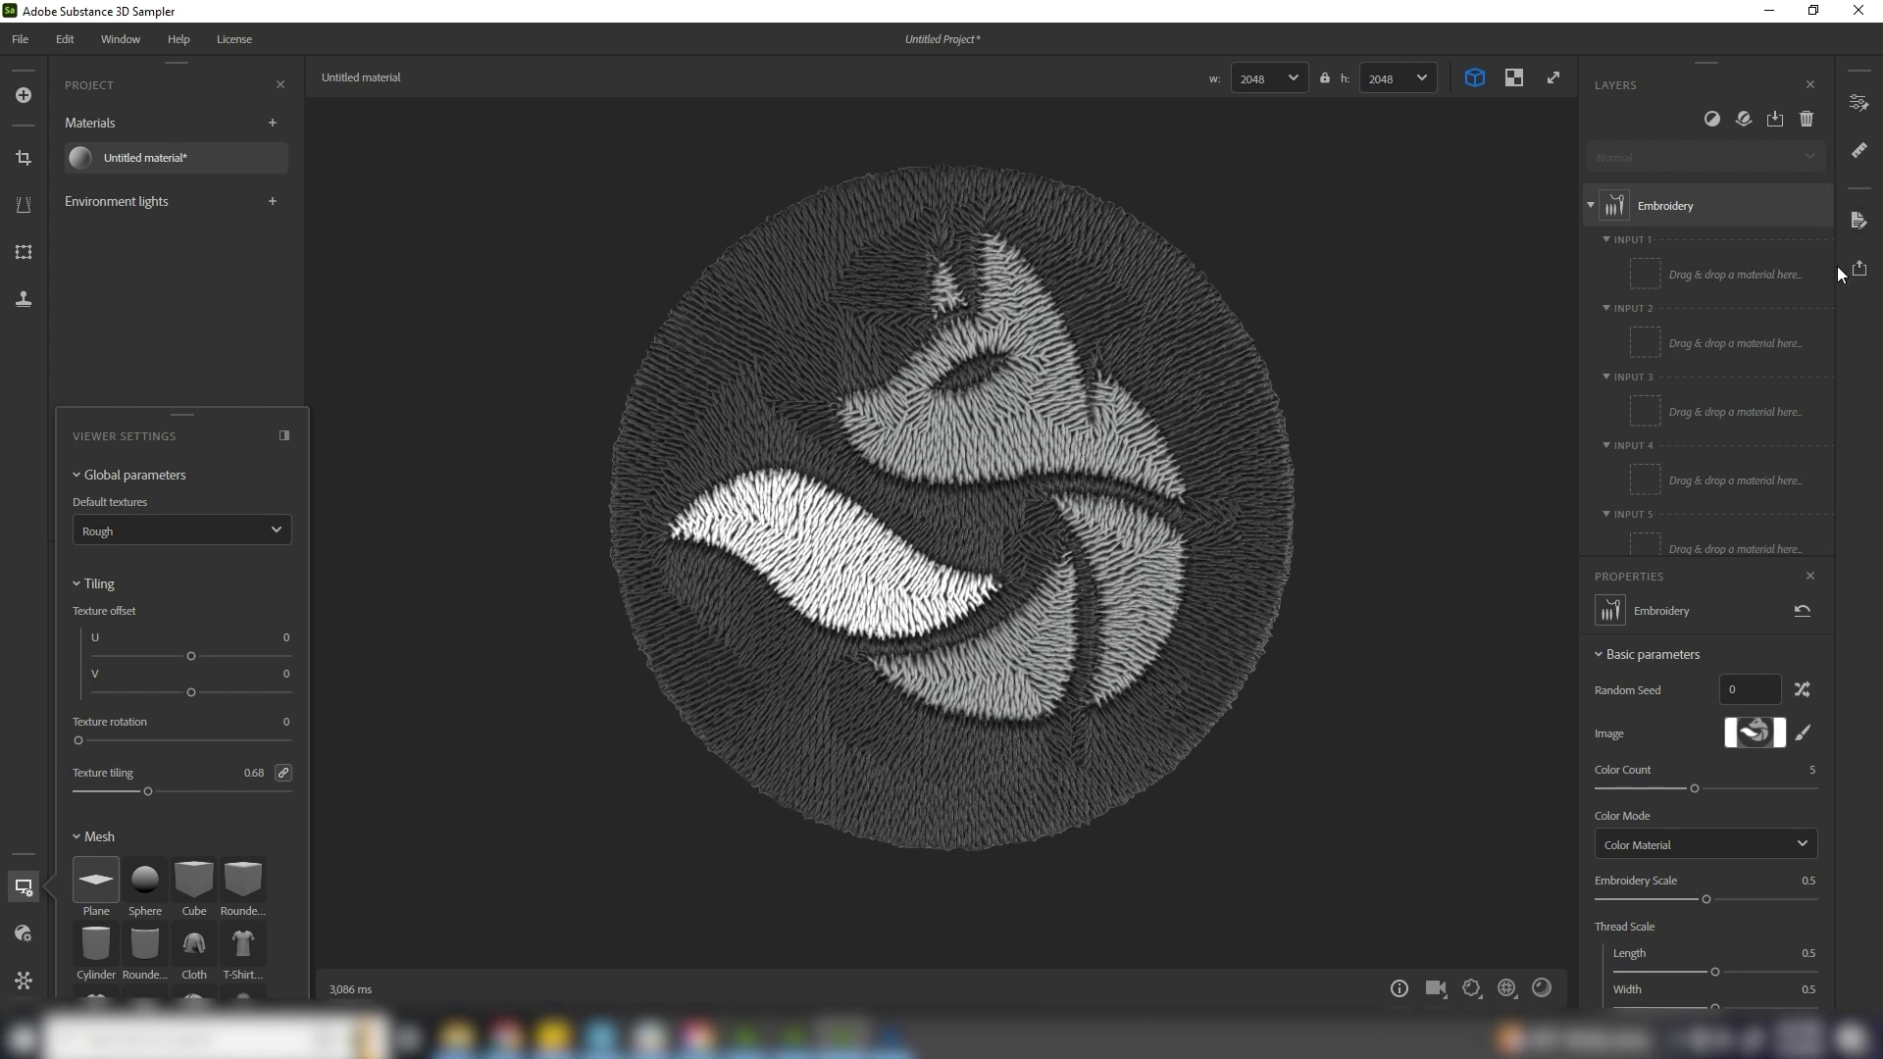
scroll(1828, 677, down, 3)
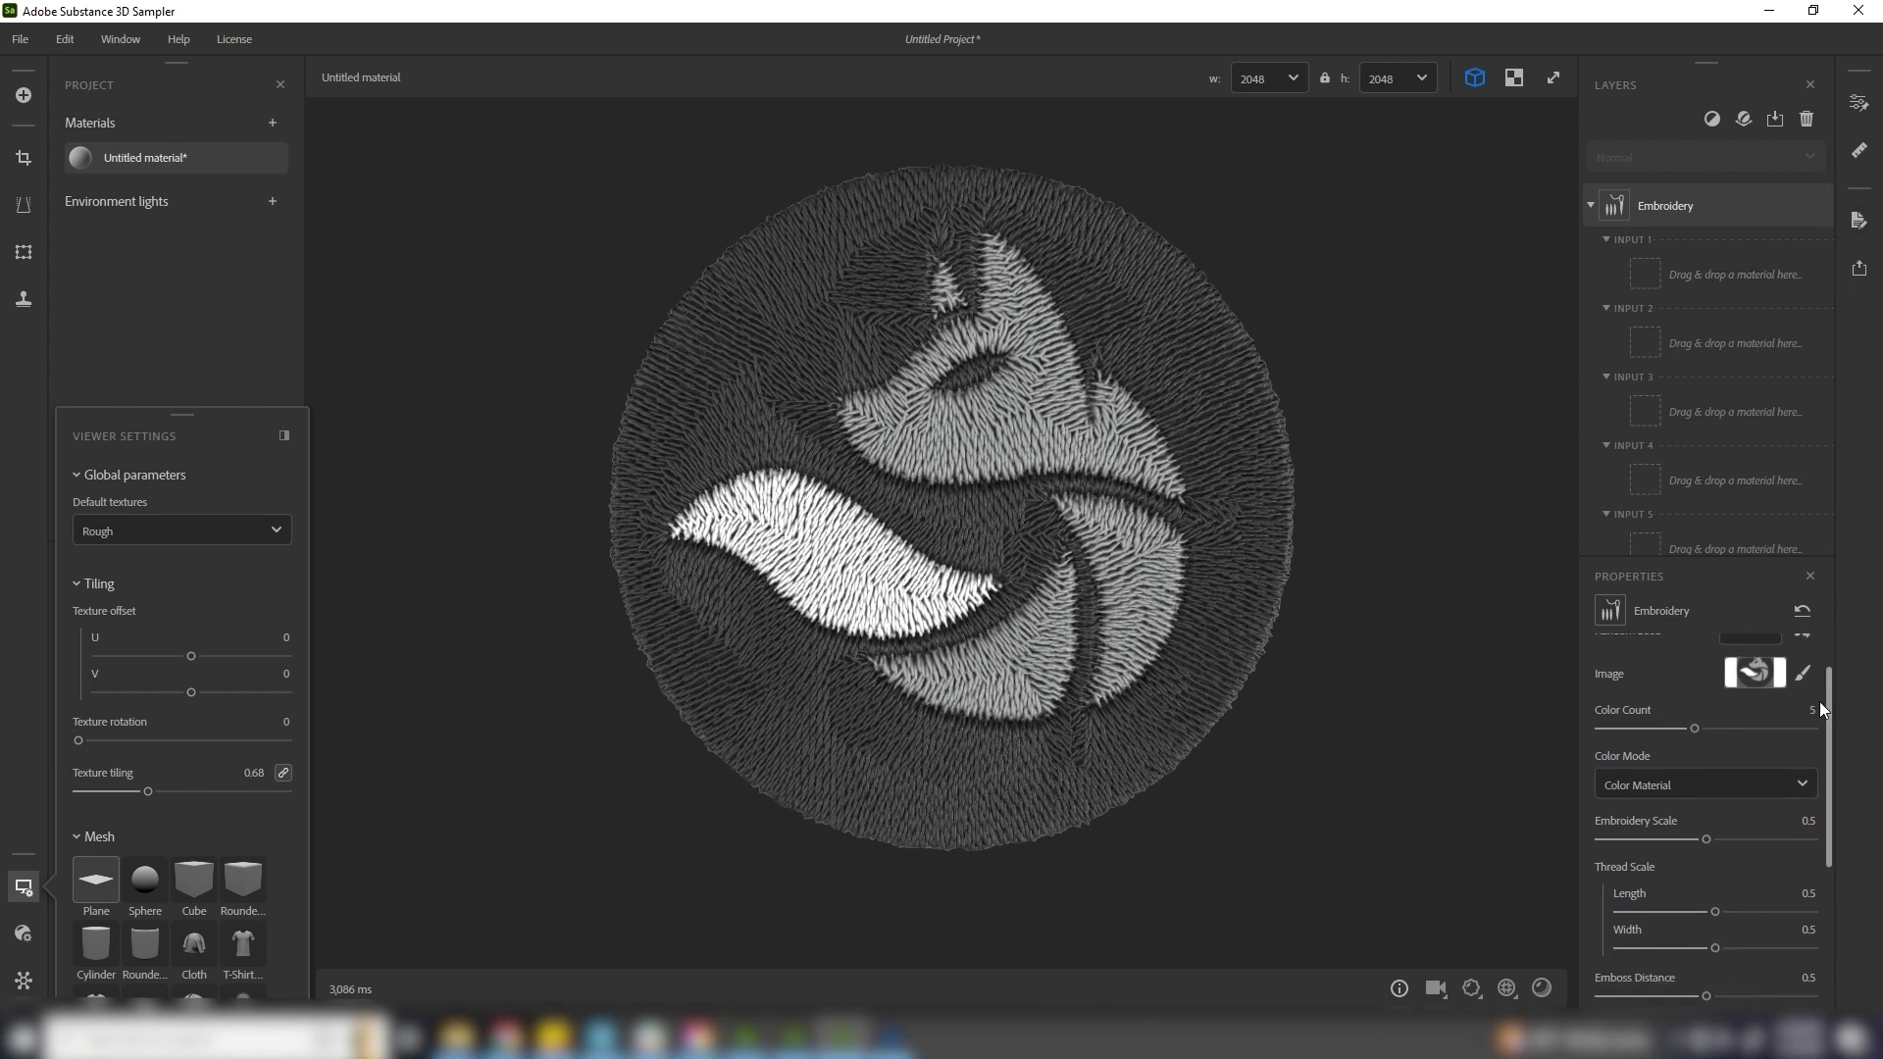
Set Color Count to 3 and Embroidery Scale to 0.66, and shorten the stitch length
click(1812, 709)
text(3)
key(Return)
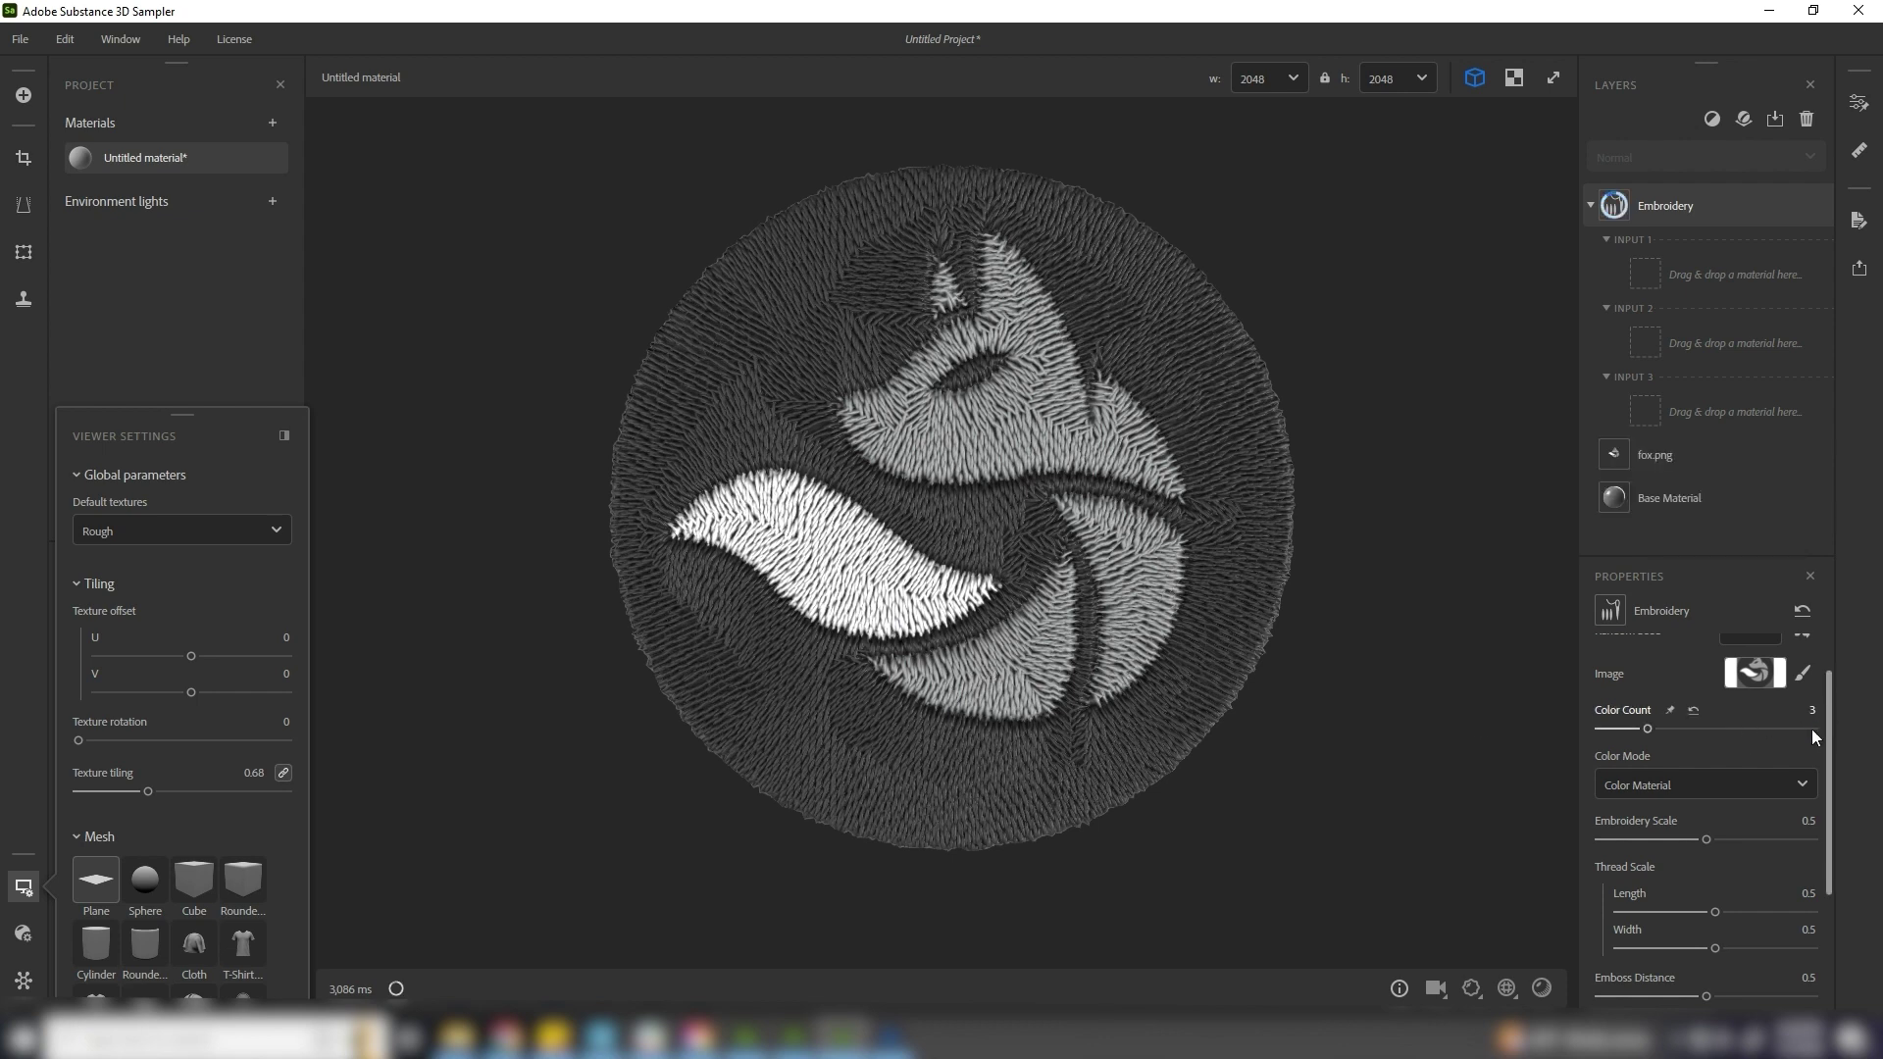
drag(1832, 734, 1831, 774)
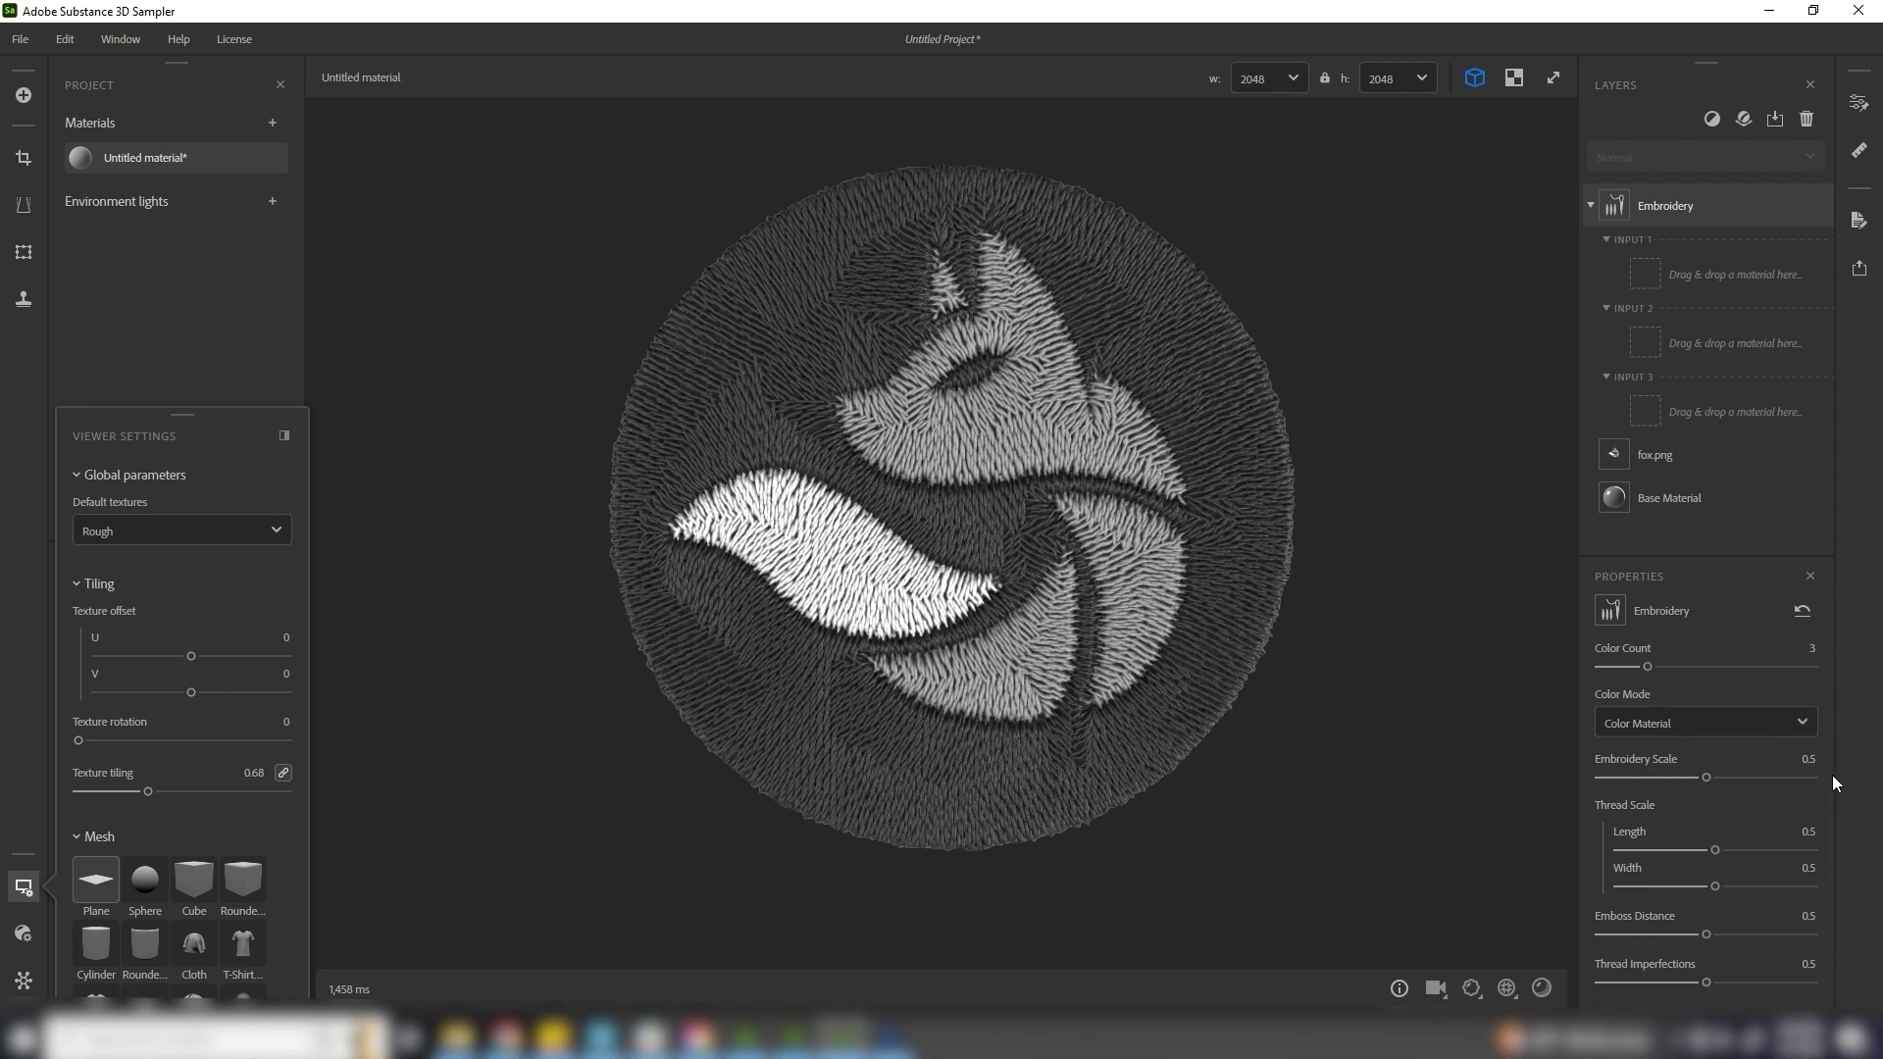
mouse_move(1704, 767)
mouse_down()
mouse_move(1575, 751)
mouse_move(1728, 756)
mouse_up()
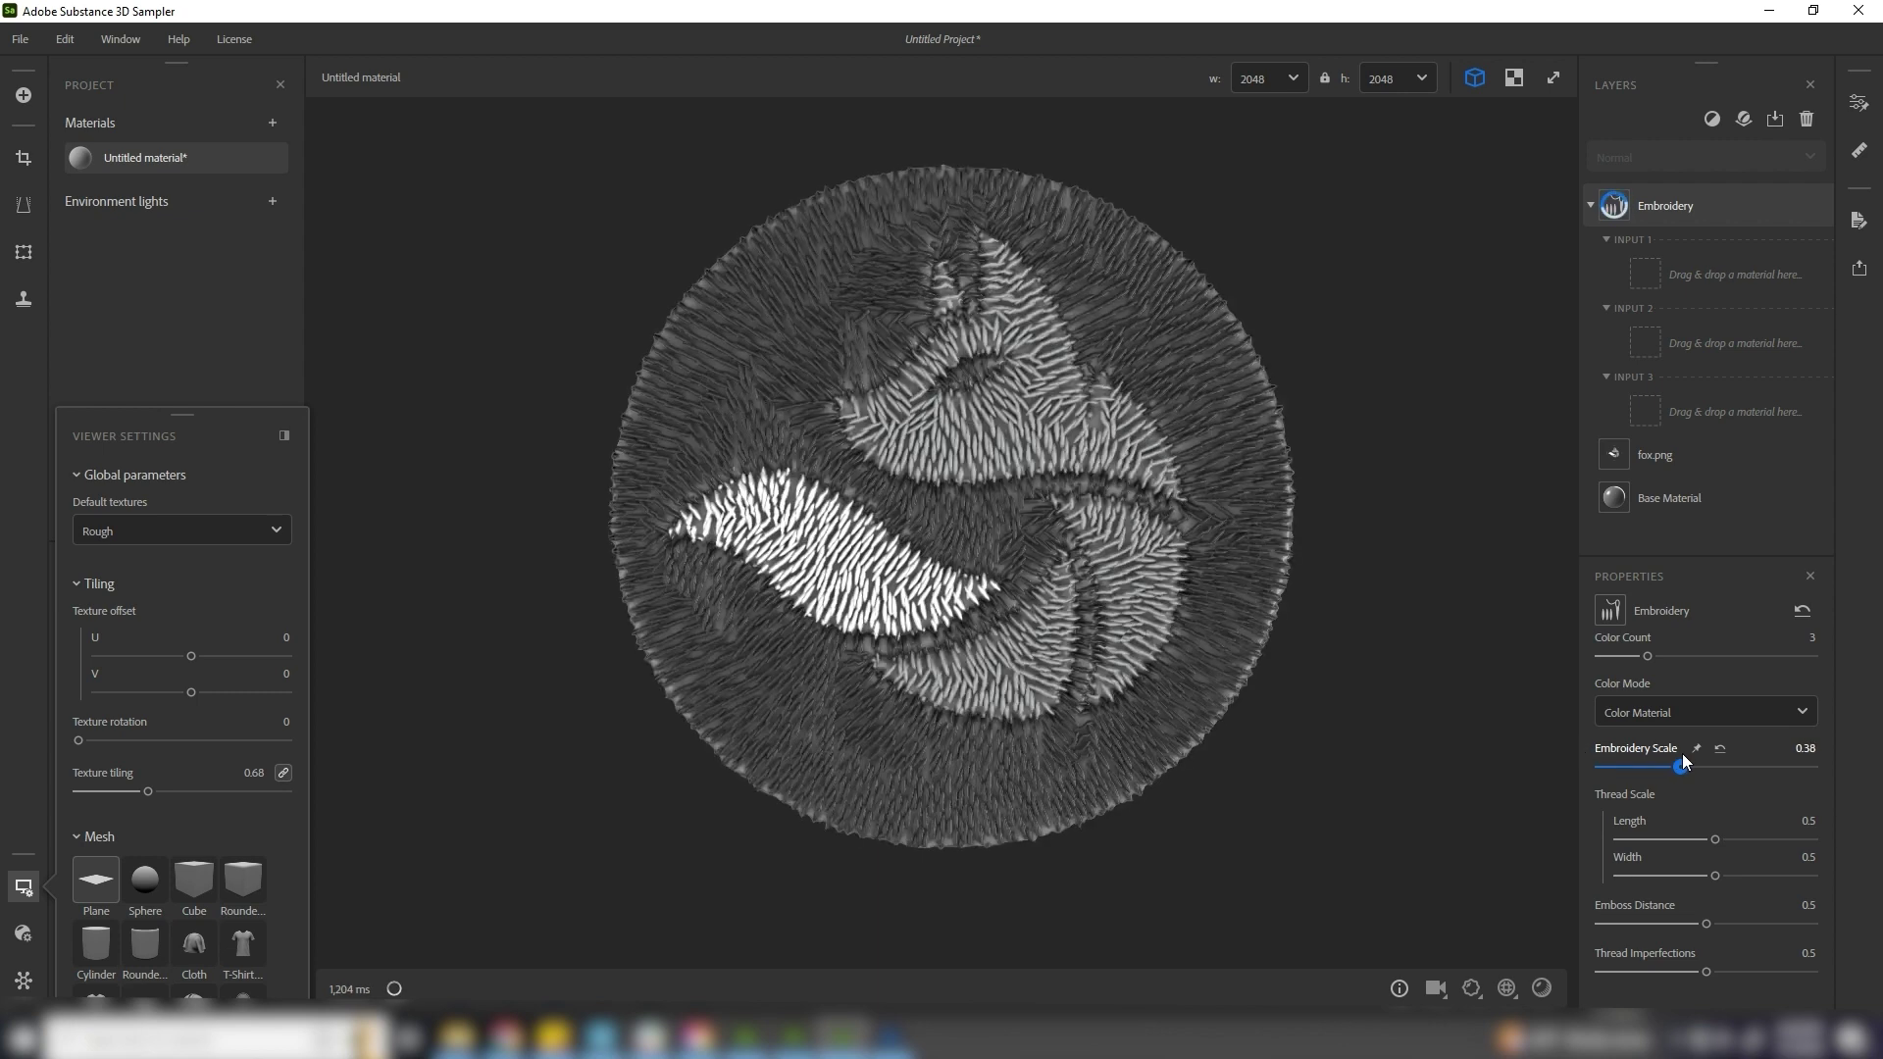
drag(1729, 753, 1739, 751)
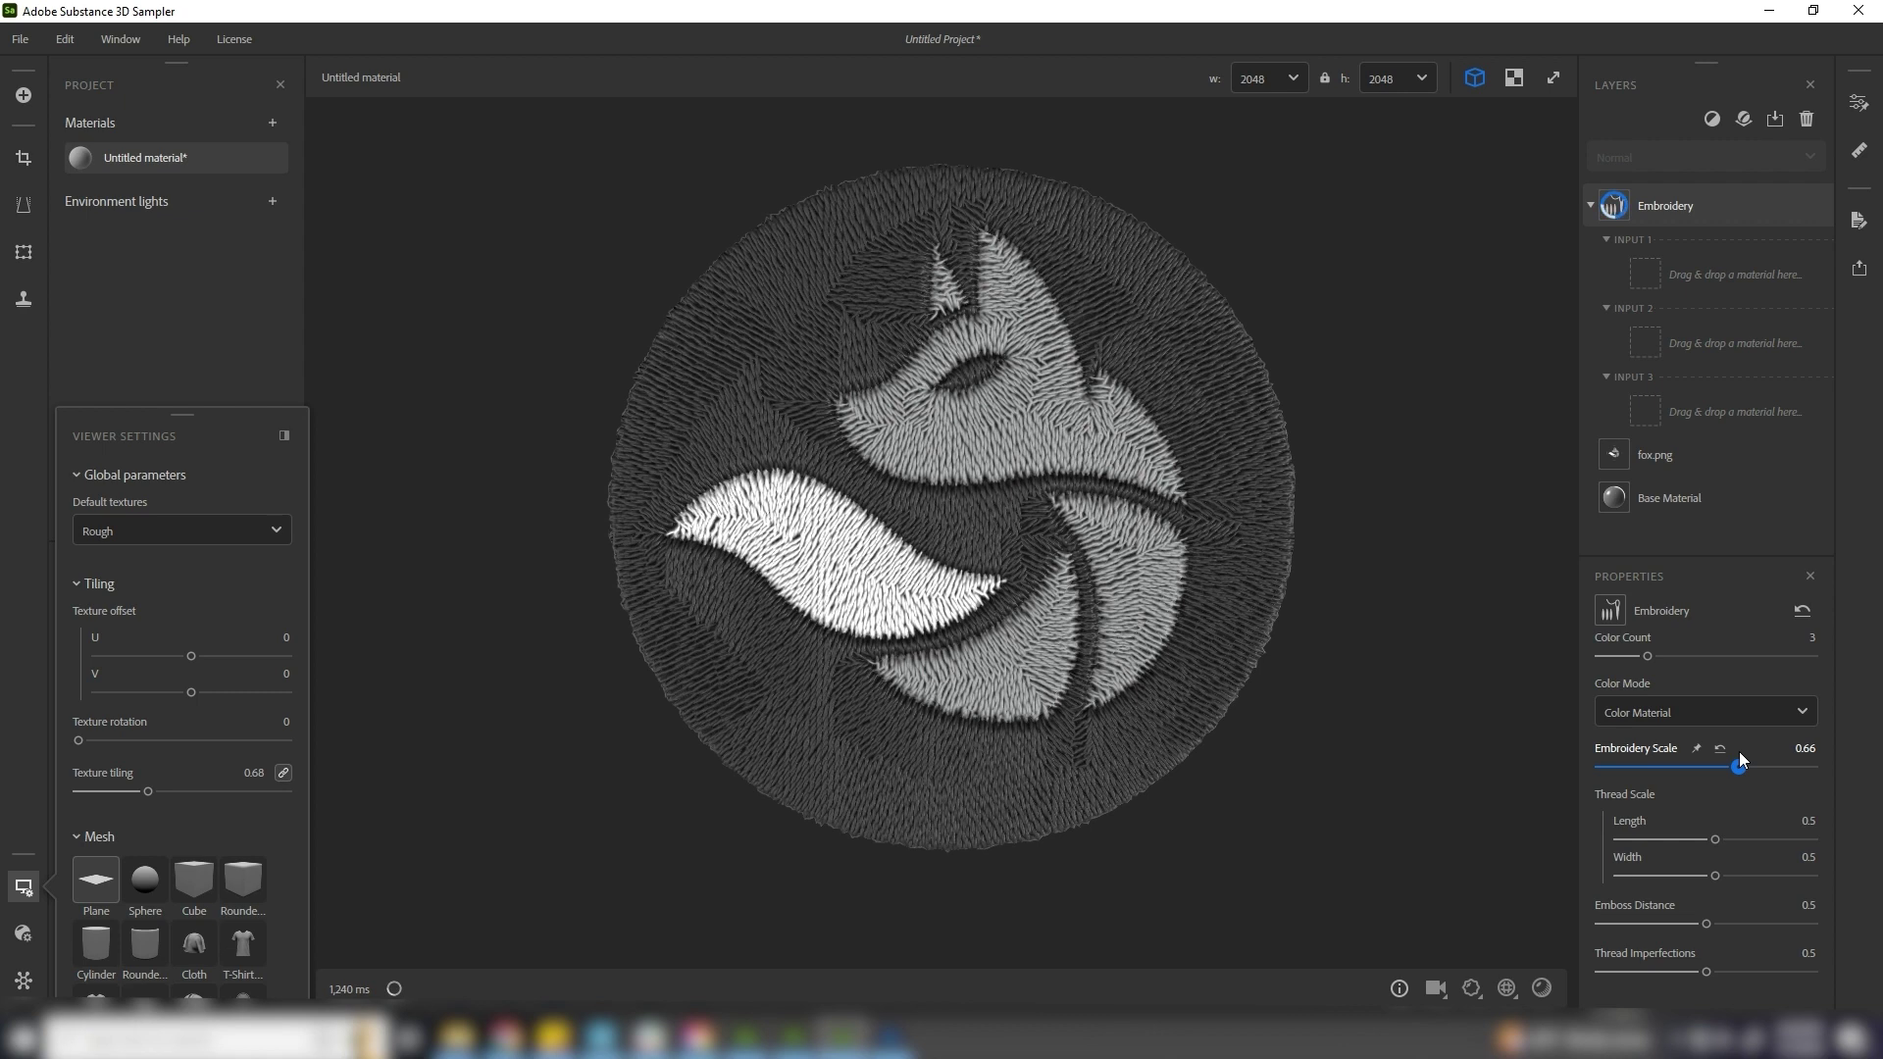
mouse_move(1714, 840)
mouse_down()
mouse_move(1642, 839)
mouse_move(1809, 842)
mouse_move(1687, 839)
mouse_up()
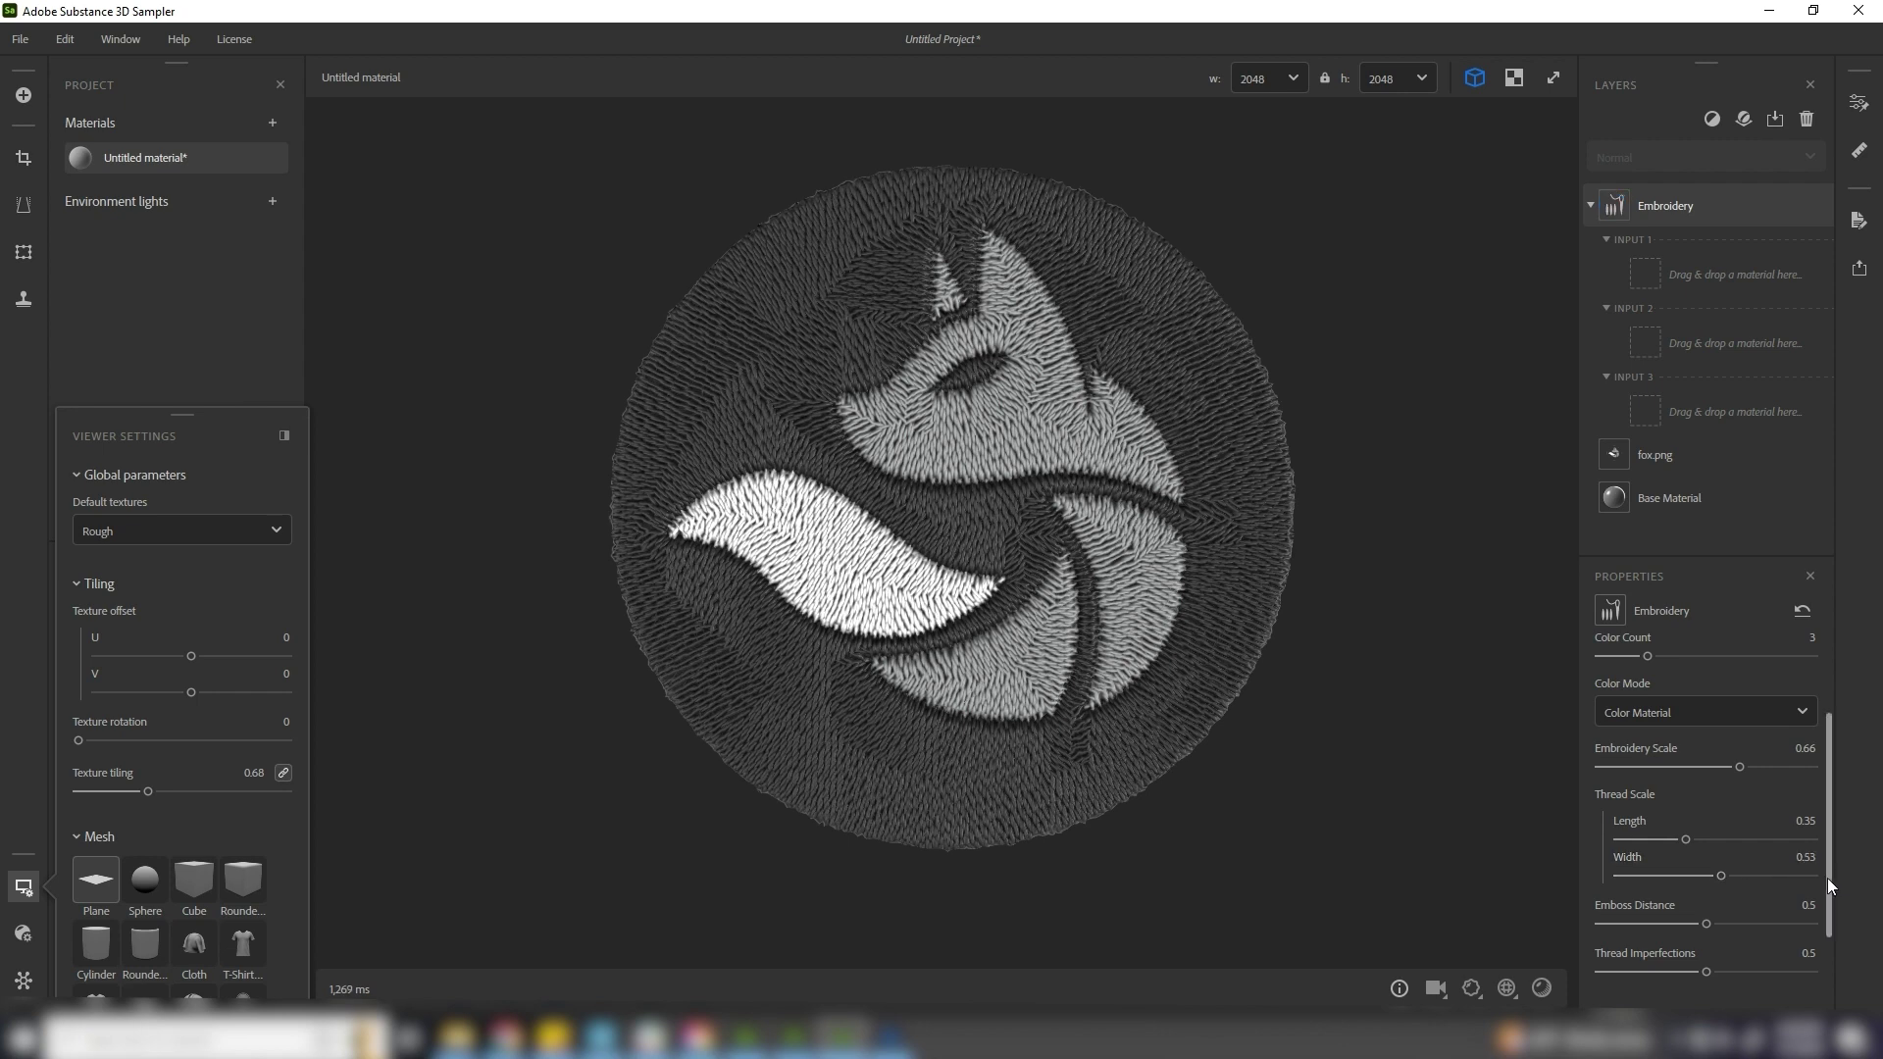
Set Emboss Distance 0.41 and Thread Imperfections 0.59, and switch Color Mode to Custom Color
scroll(1777, 916, down, 1)
mouse_move(1706, 856)
mouse_down()
mouse_move(1687, 856)
mouse_move(1724, 905)
mouse_move(1824, 902)
mouse_up()
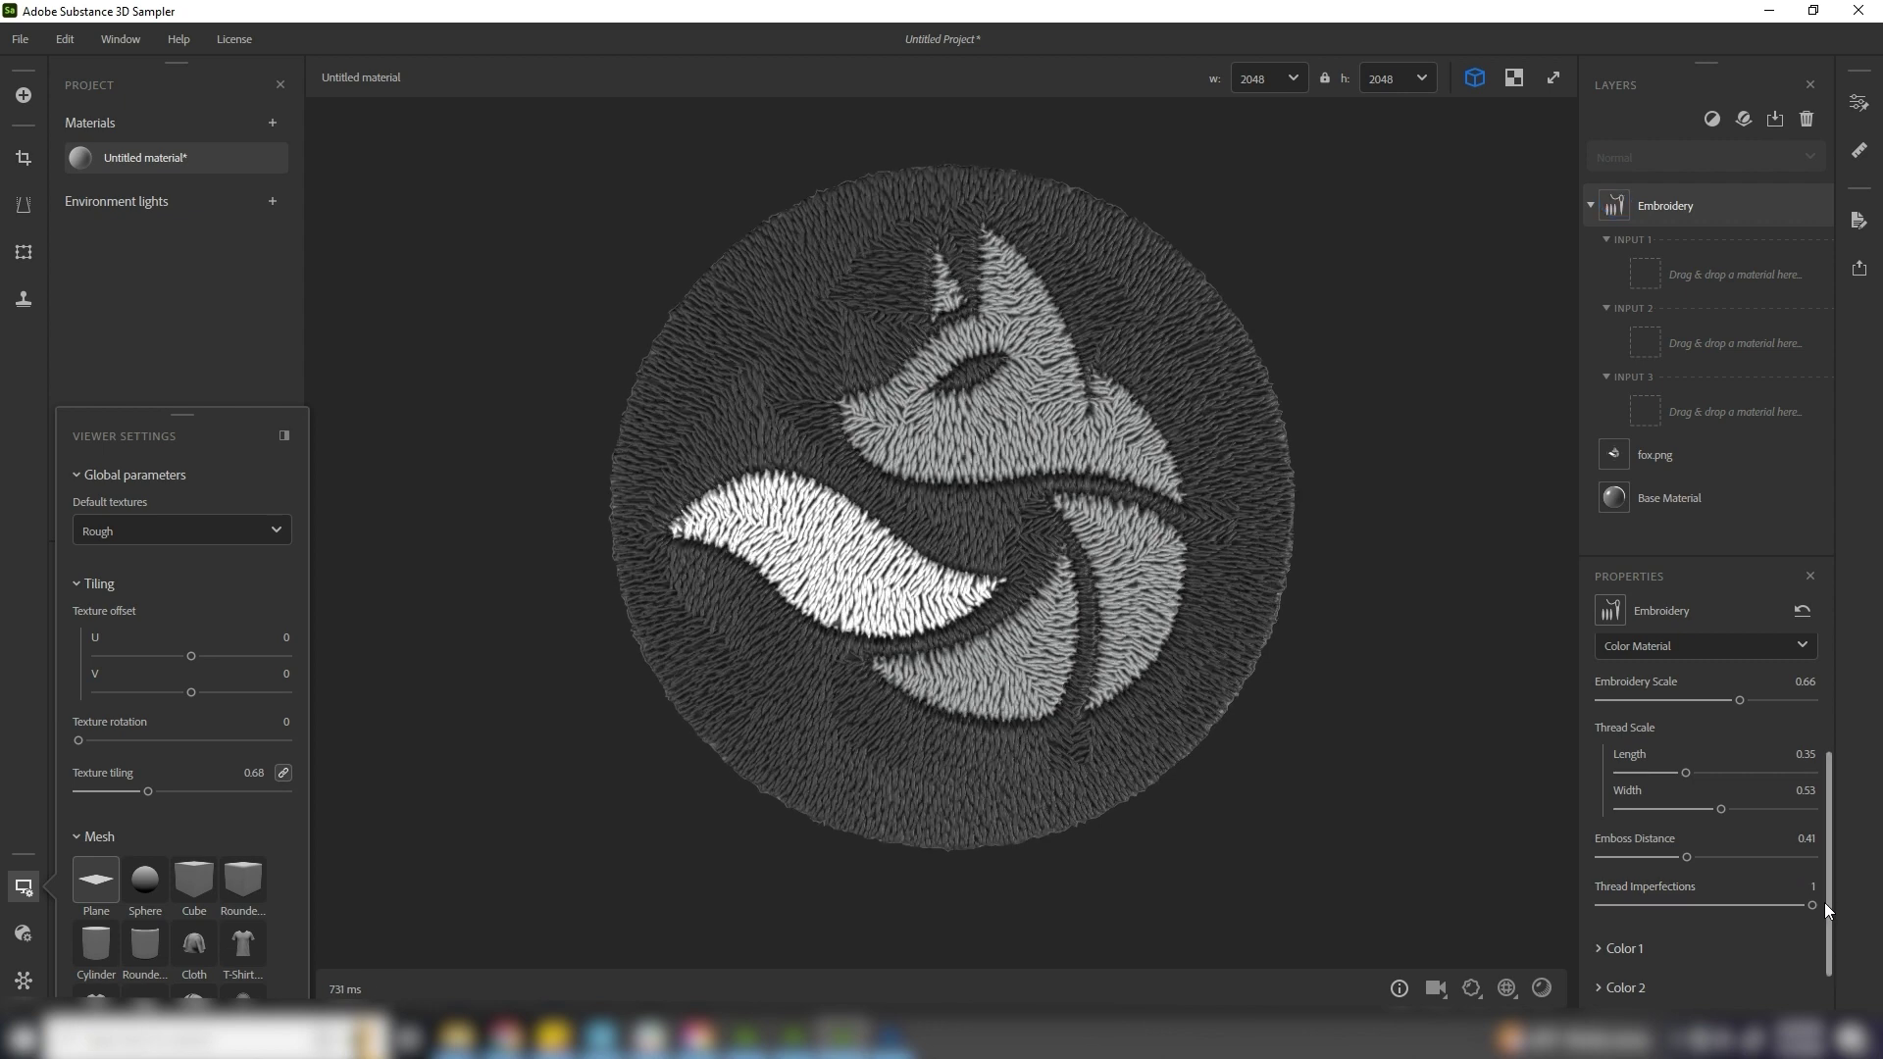
click(1726, 902)
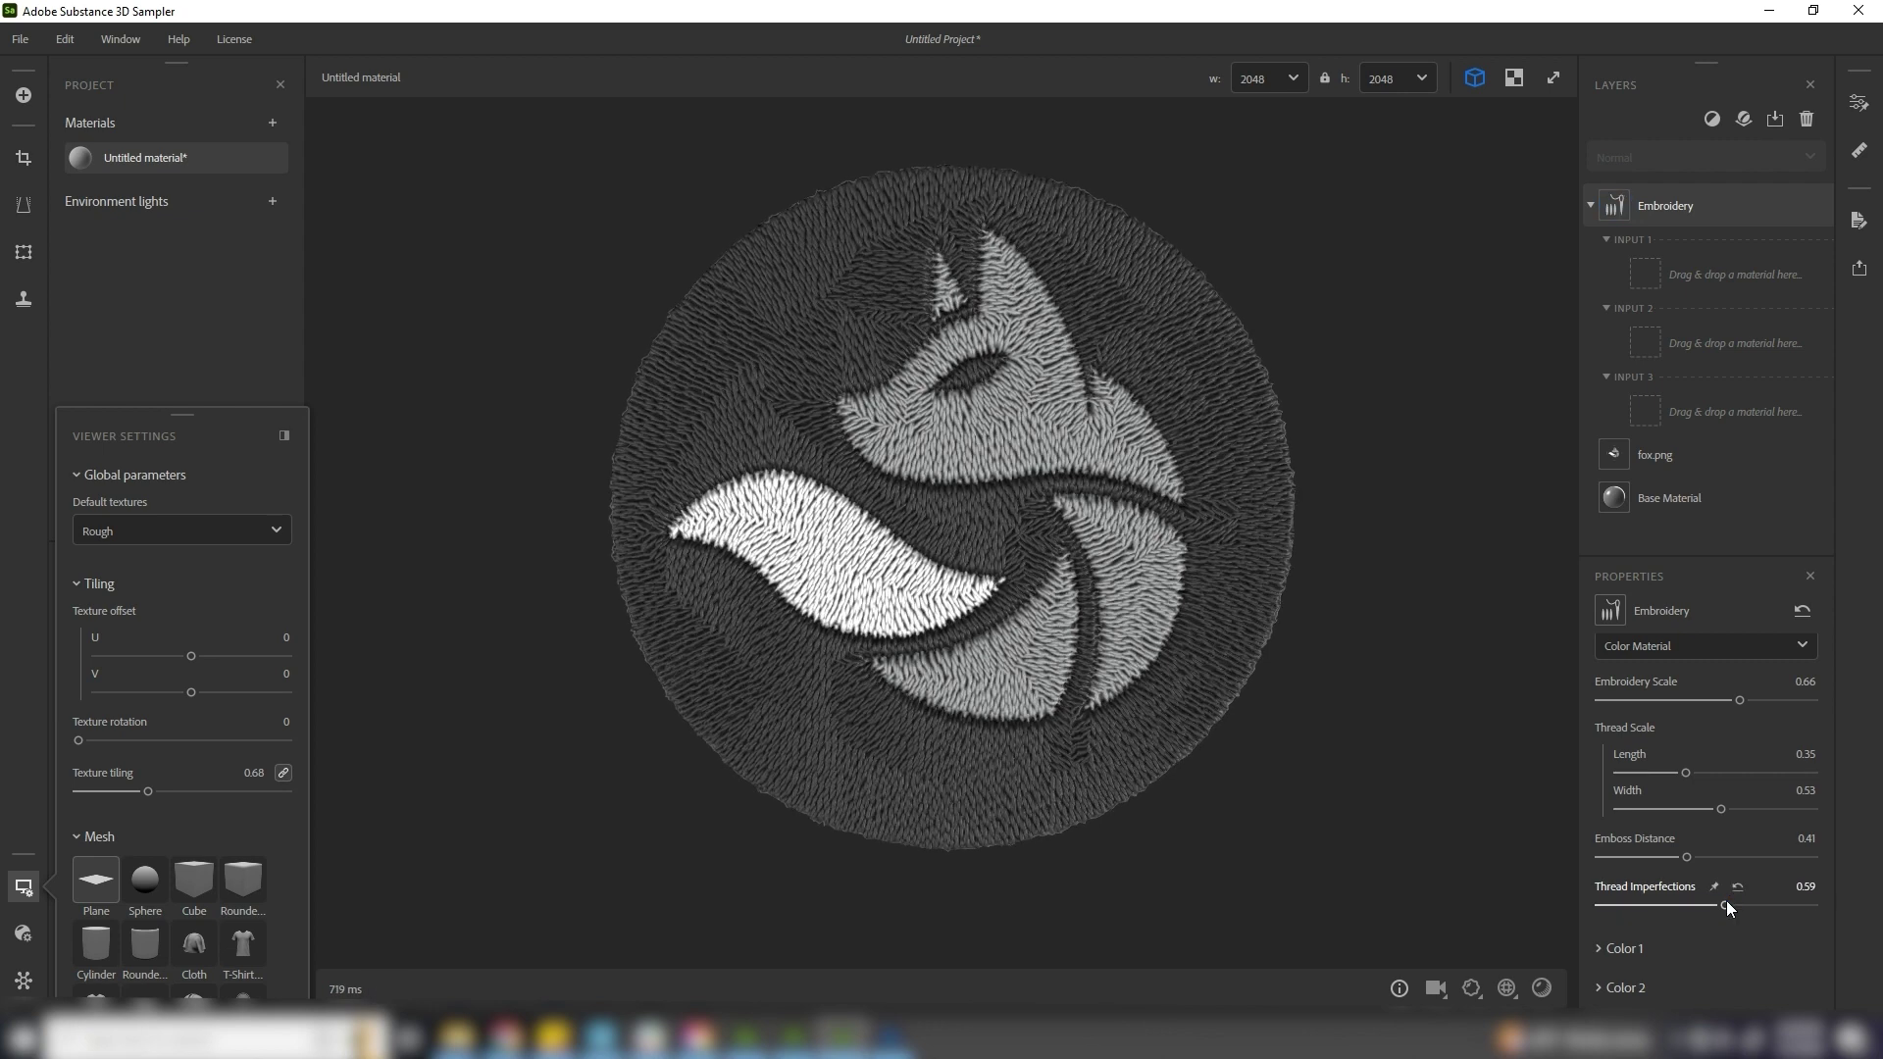
click(1799, 645)
click(1653, 742)
Set Color 1 to blue #2B64A0 for the patch background
scroll(1826, 875, down, 1)
scroll(1826, 874, down, 2)
click(1597, 881)
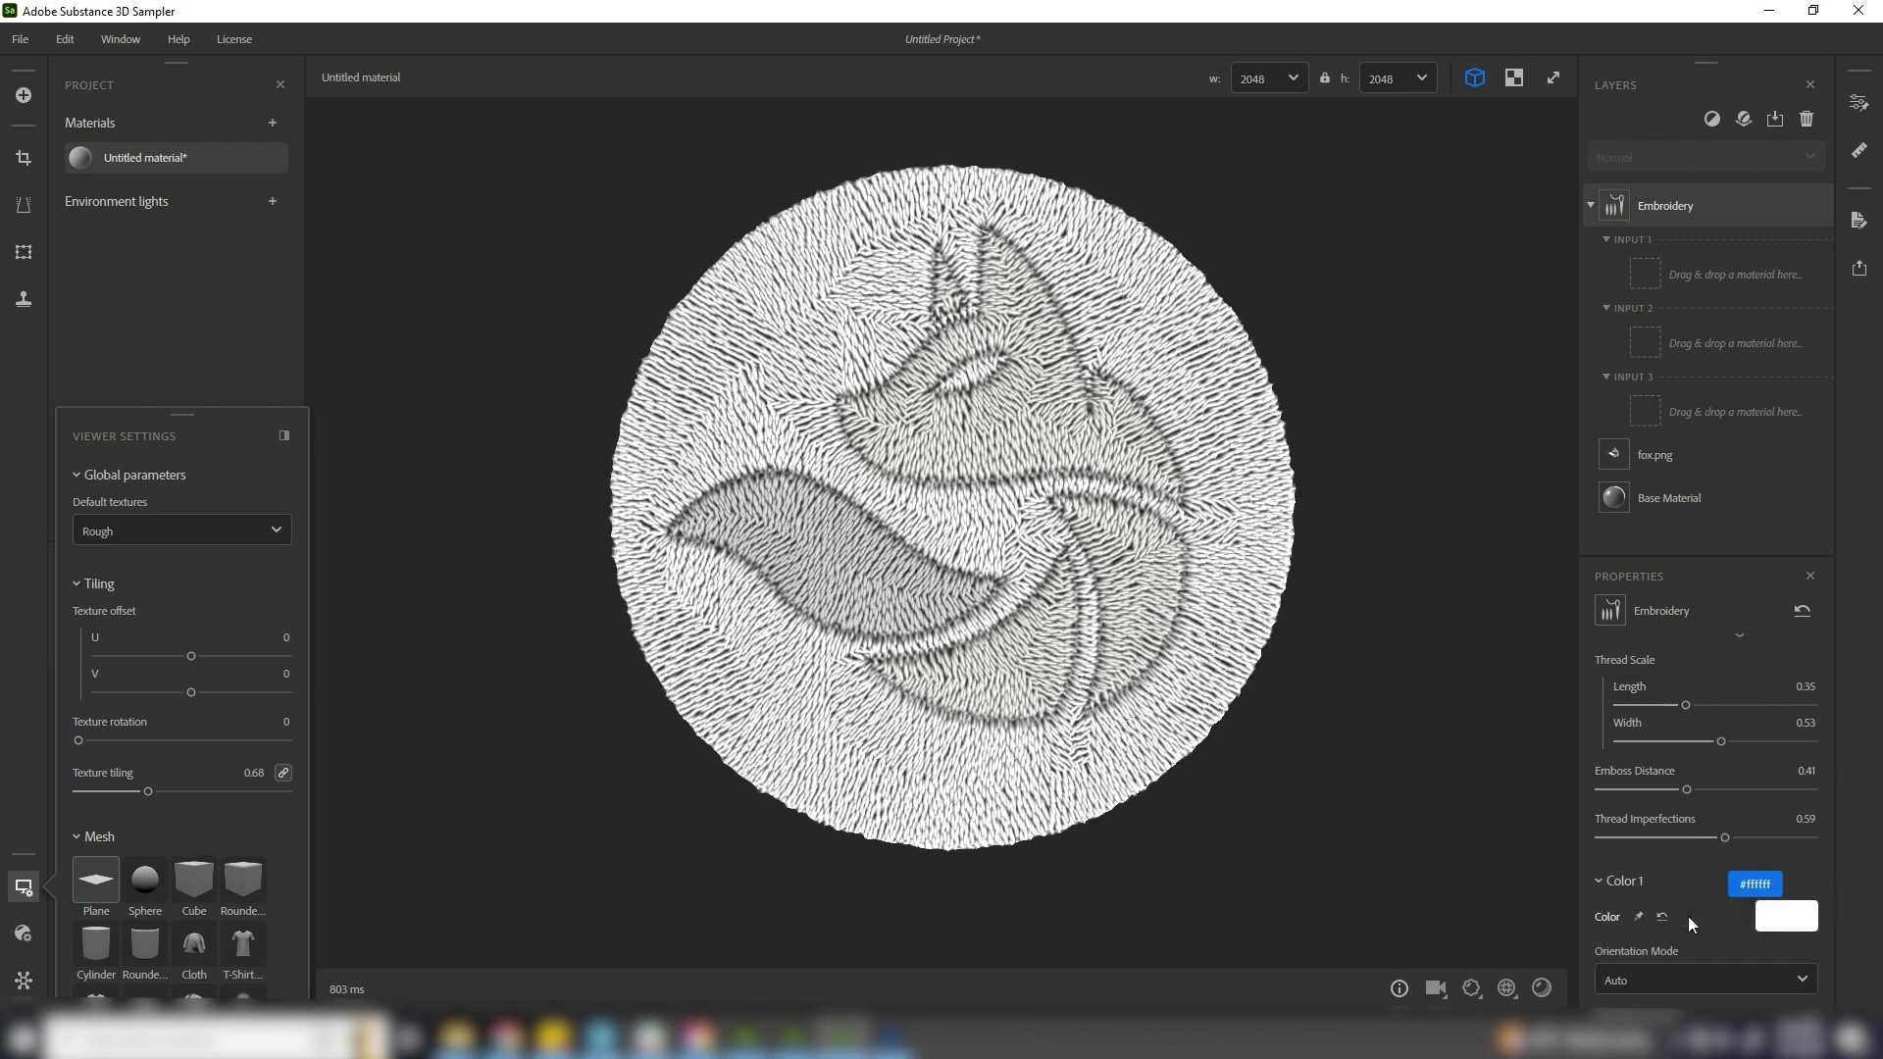
click(1783, 924)
drag(1045, 378, 1046, 364)
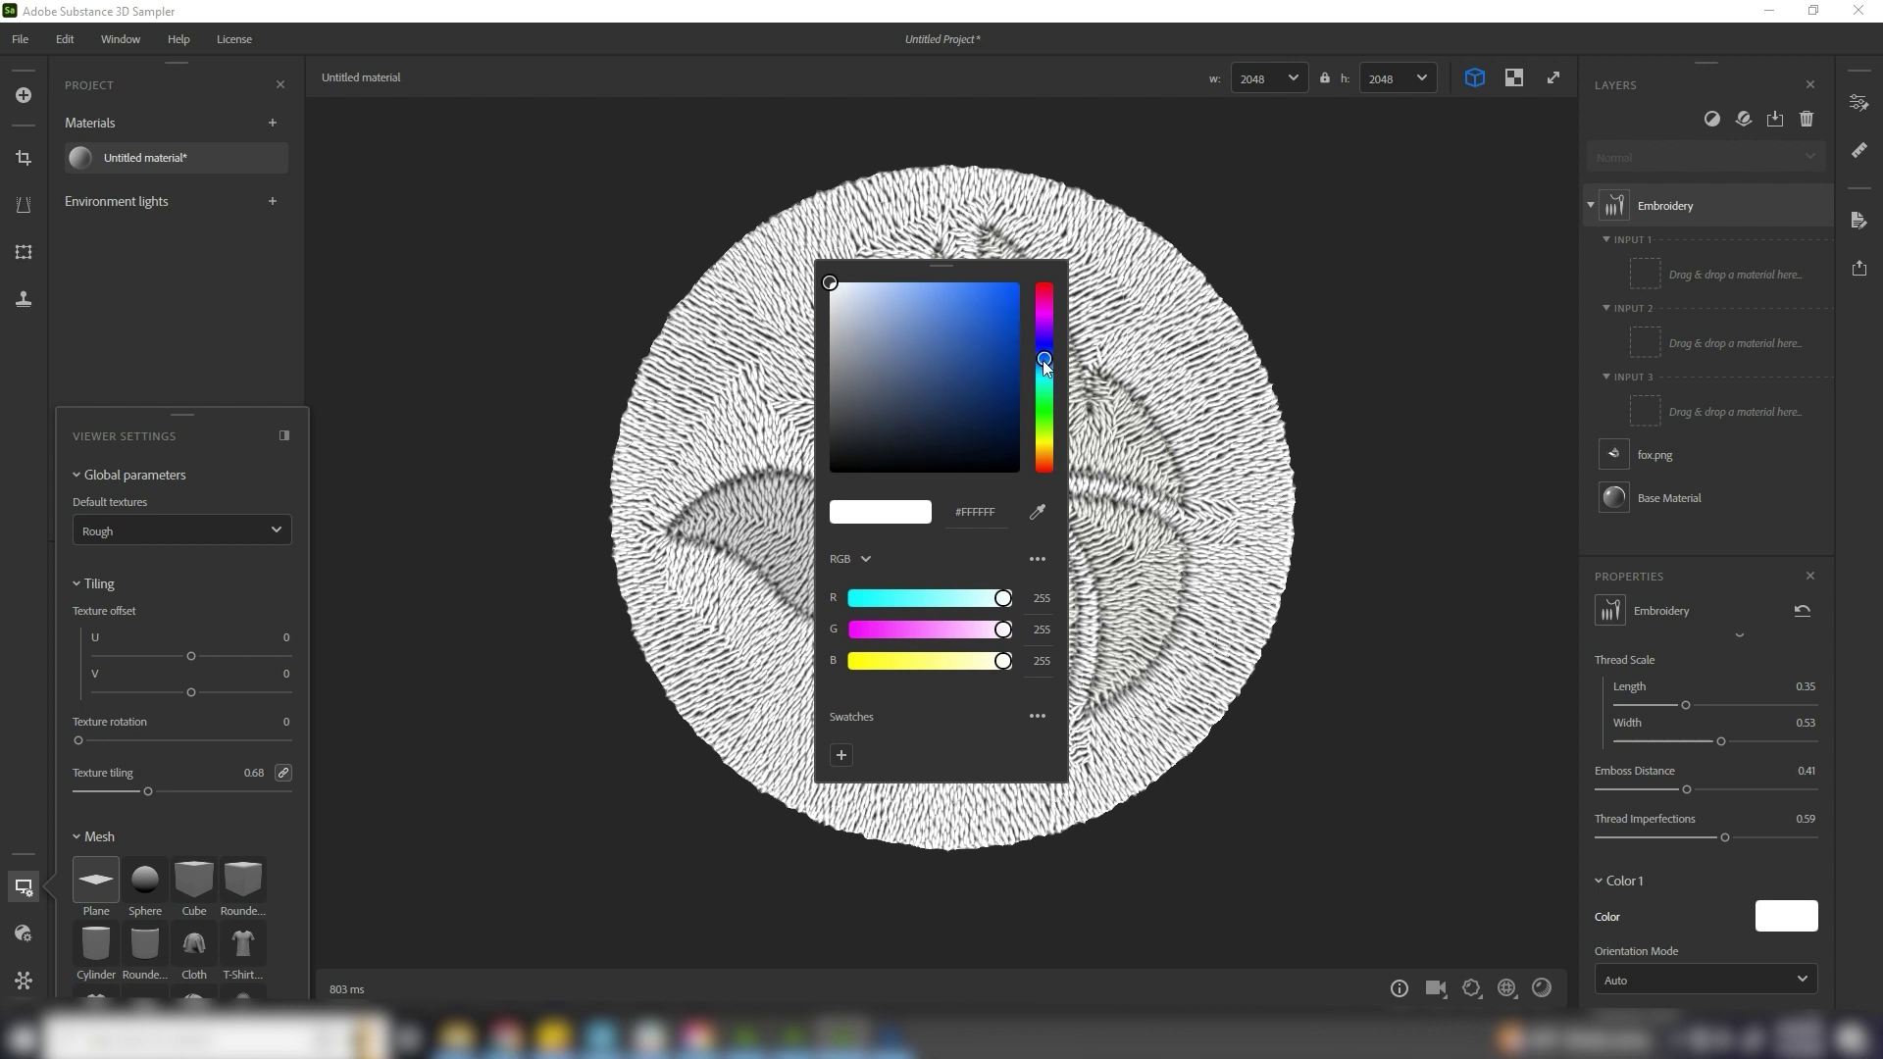
click(969, 354)
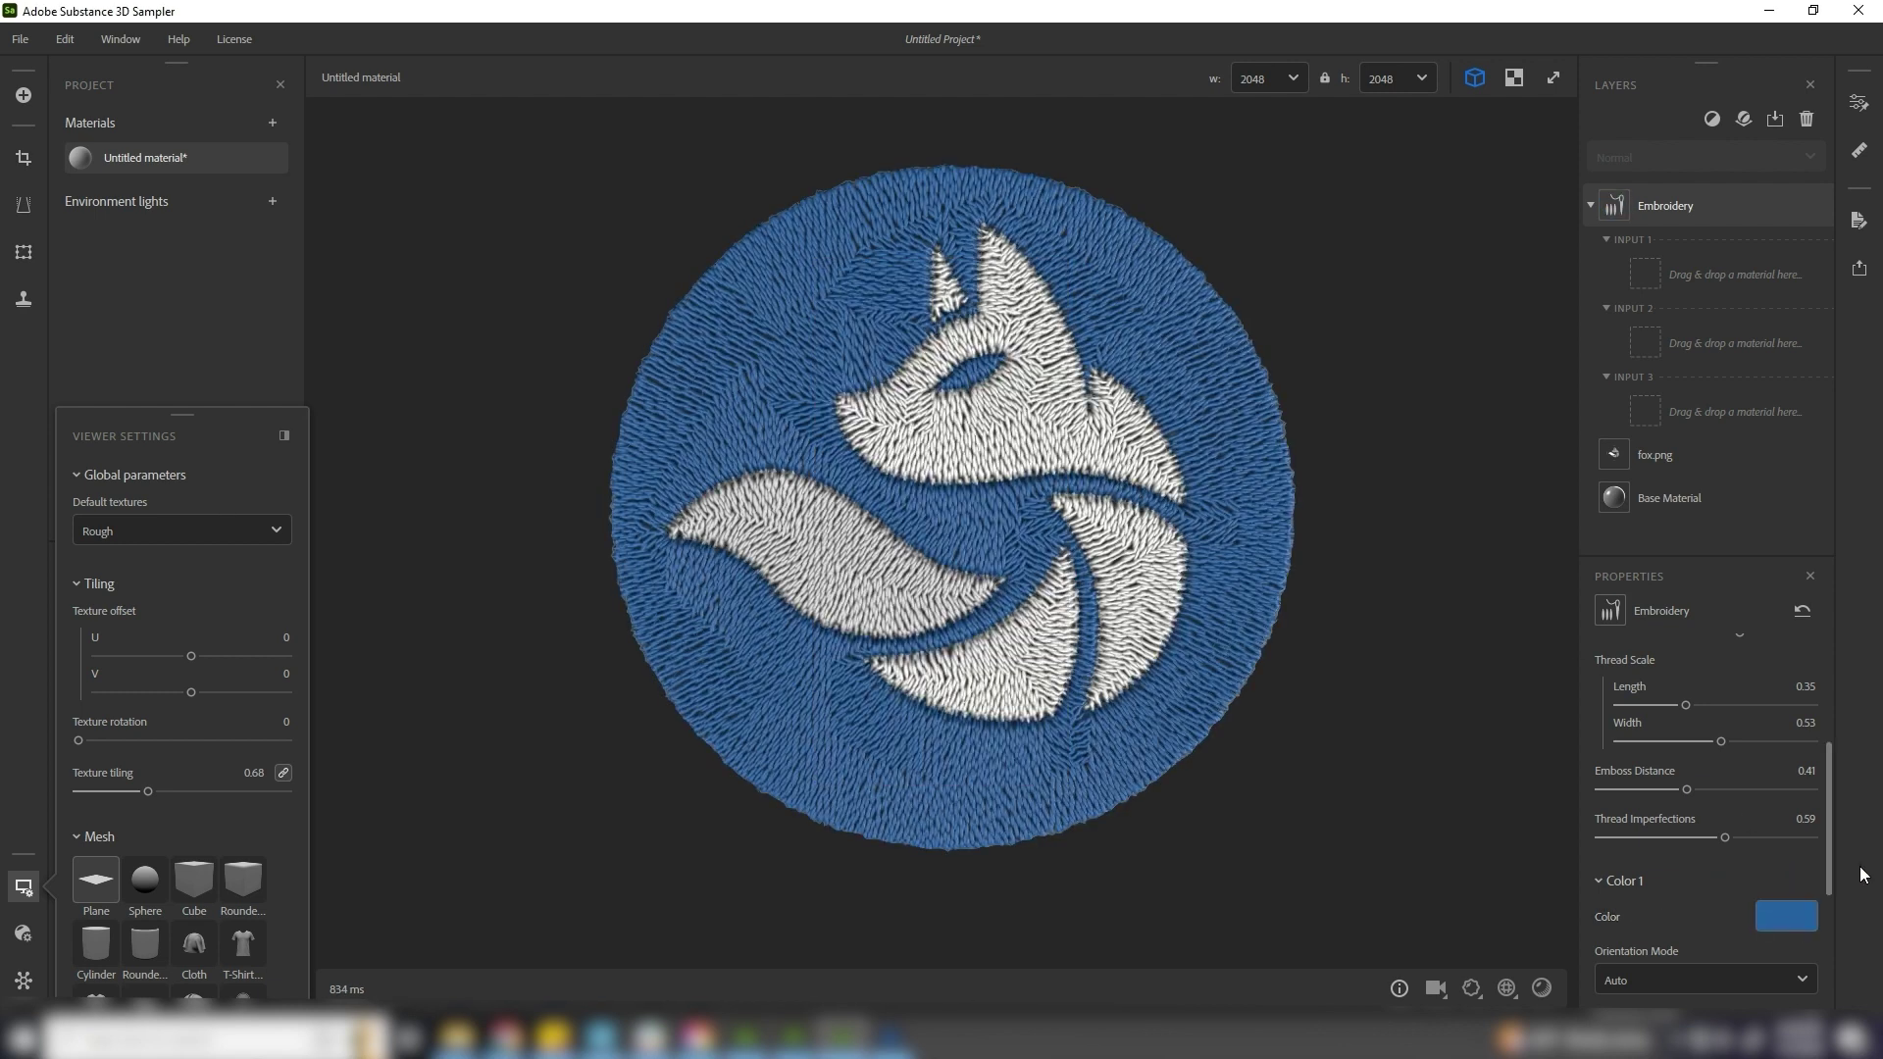
Set the thread Orientation Mode to Circular after briefly trying Linear
click(1750, 977)
click(1638, 912)
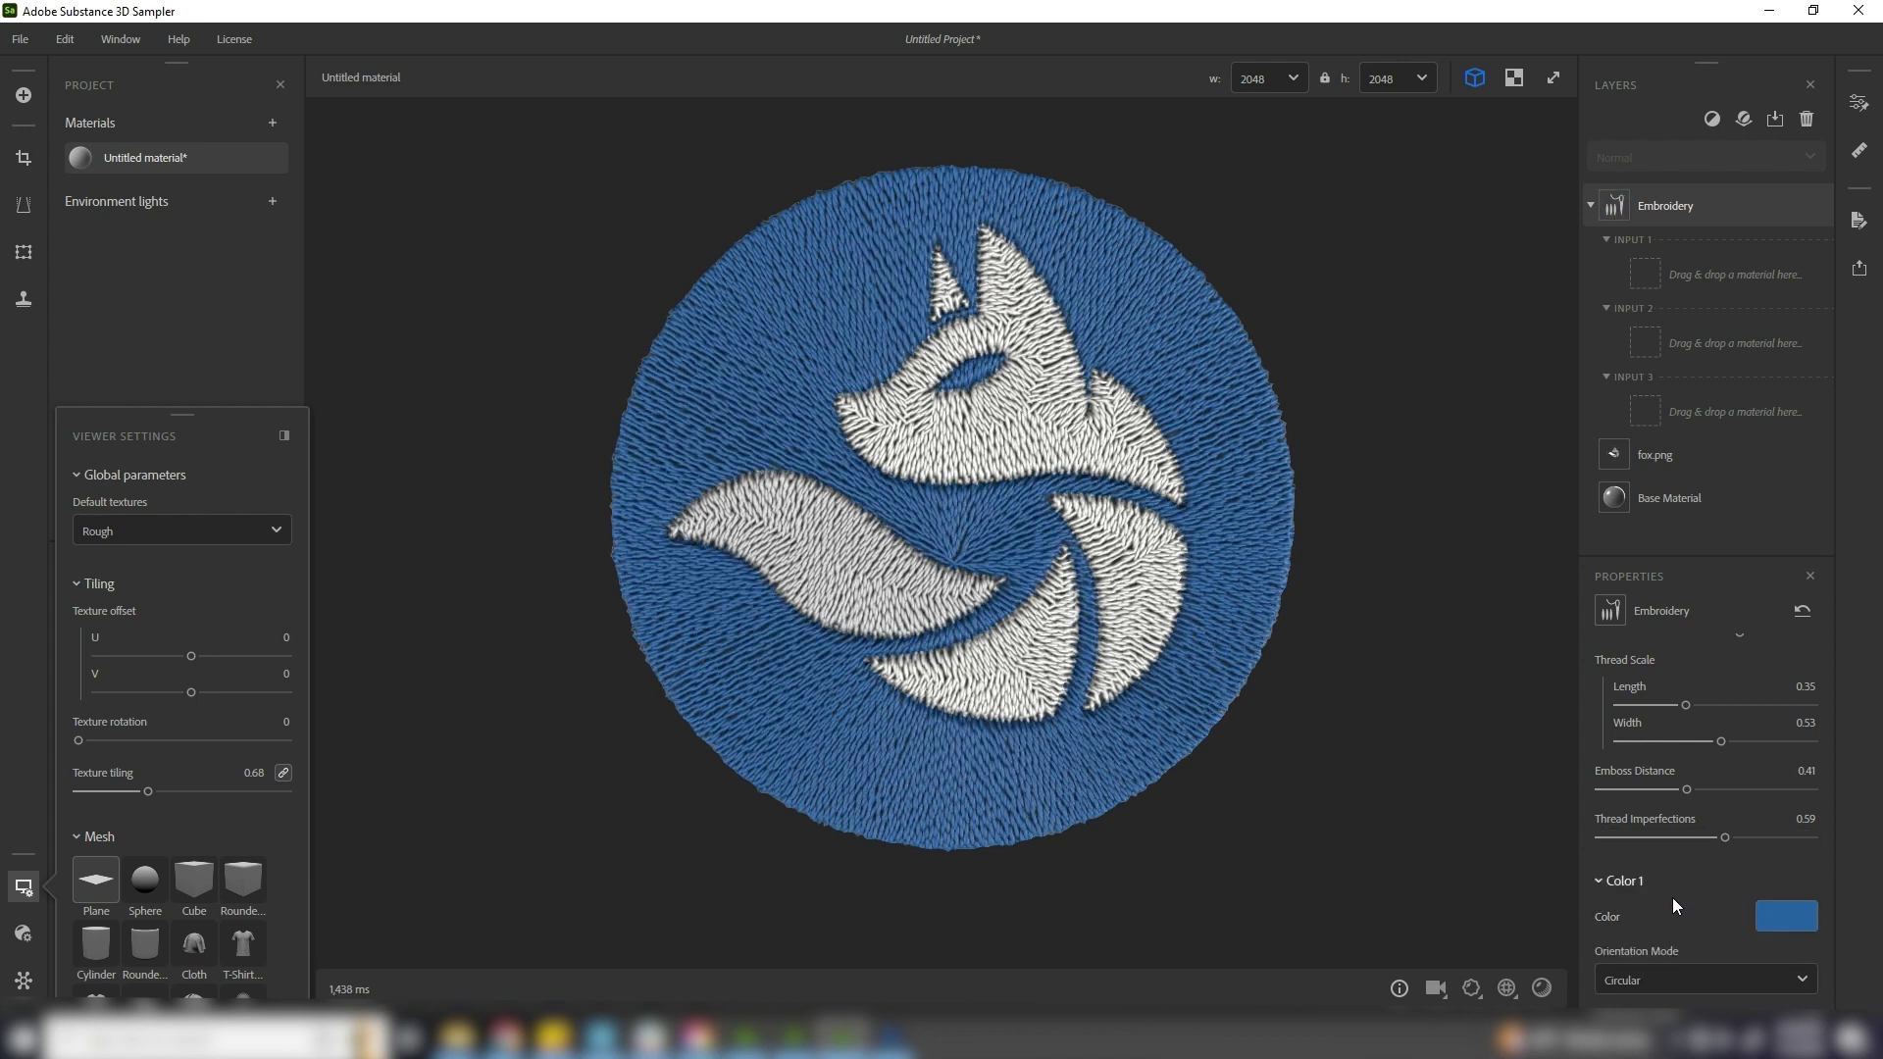
click(1715, 975)
click(1645, 898)
click(1667, 979)
click(1636, 910)
Set Color 1's Height Position to 0.28 and raise its Roughness to 1
scroll(1830, 883, down, 5)
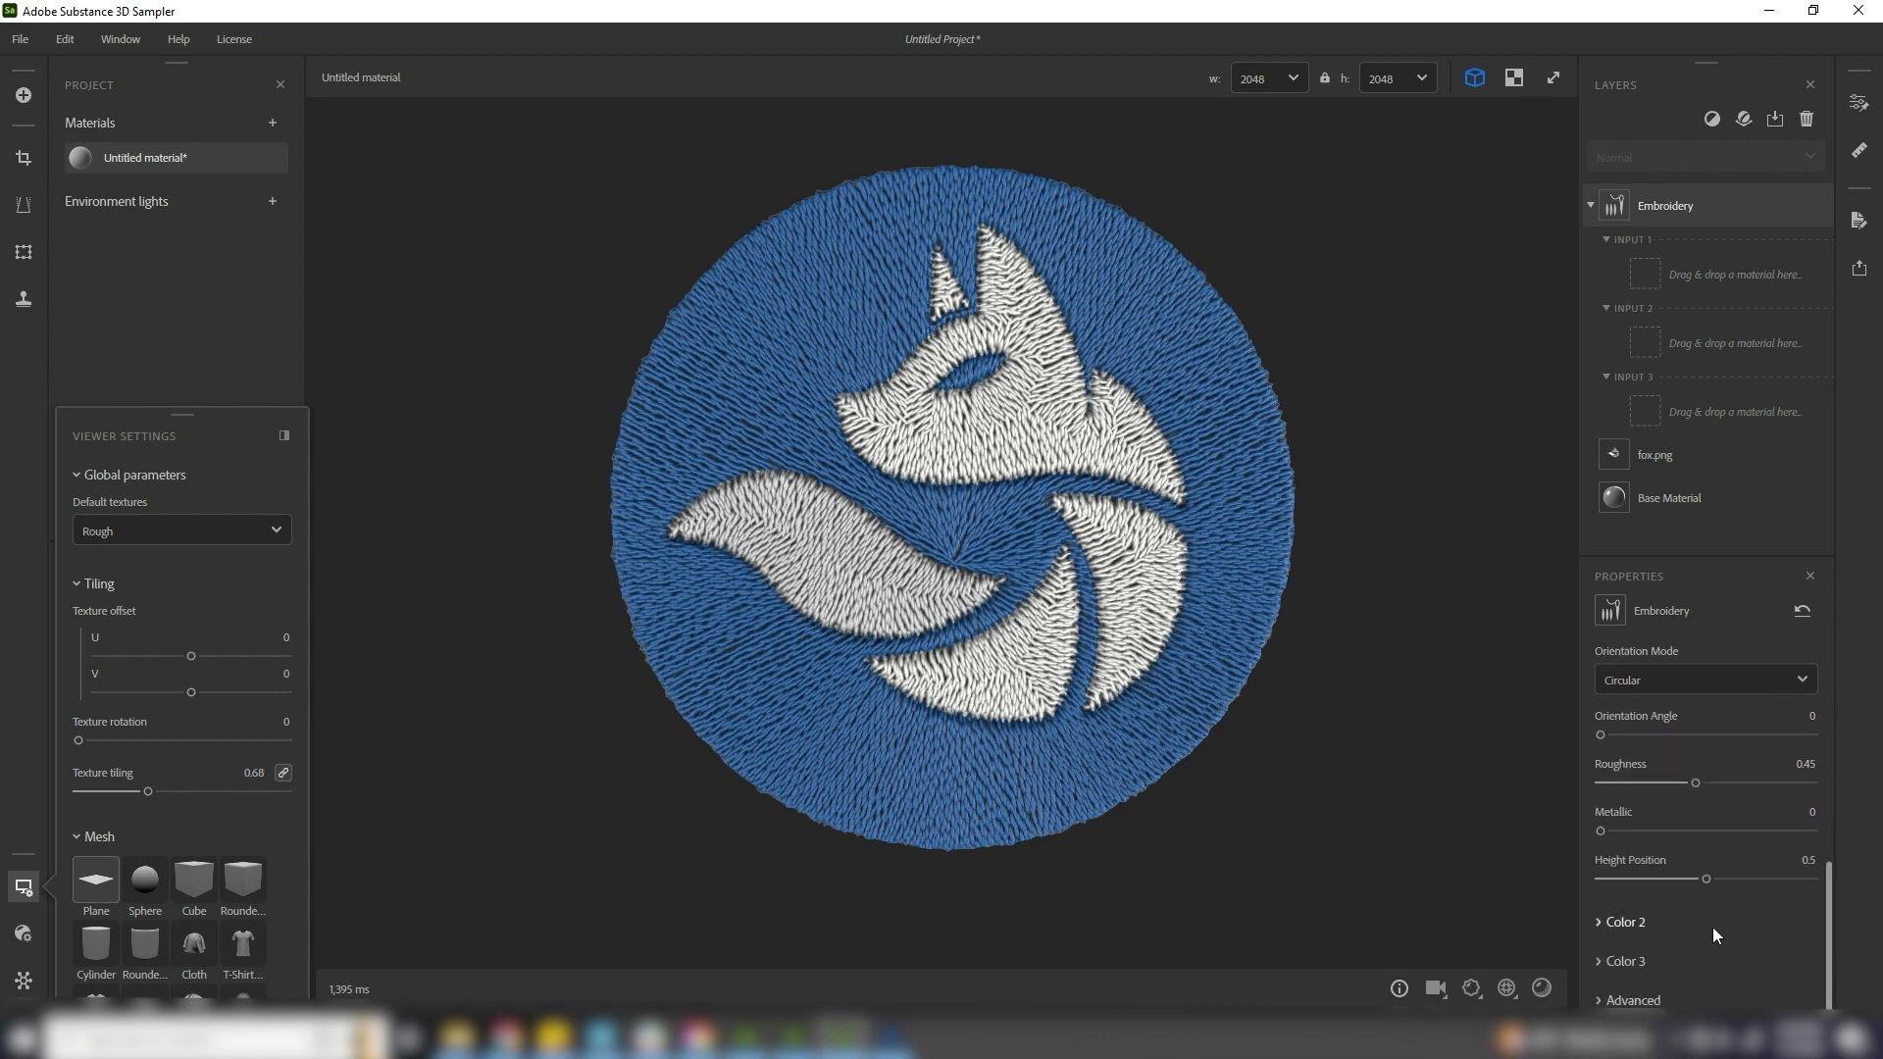
drag(1034, 733, 990, 667)
drag(1705, 878, 1662, 874)
drag(1452, 845, 1004, 709)
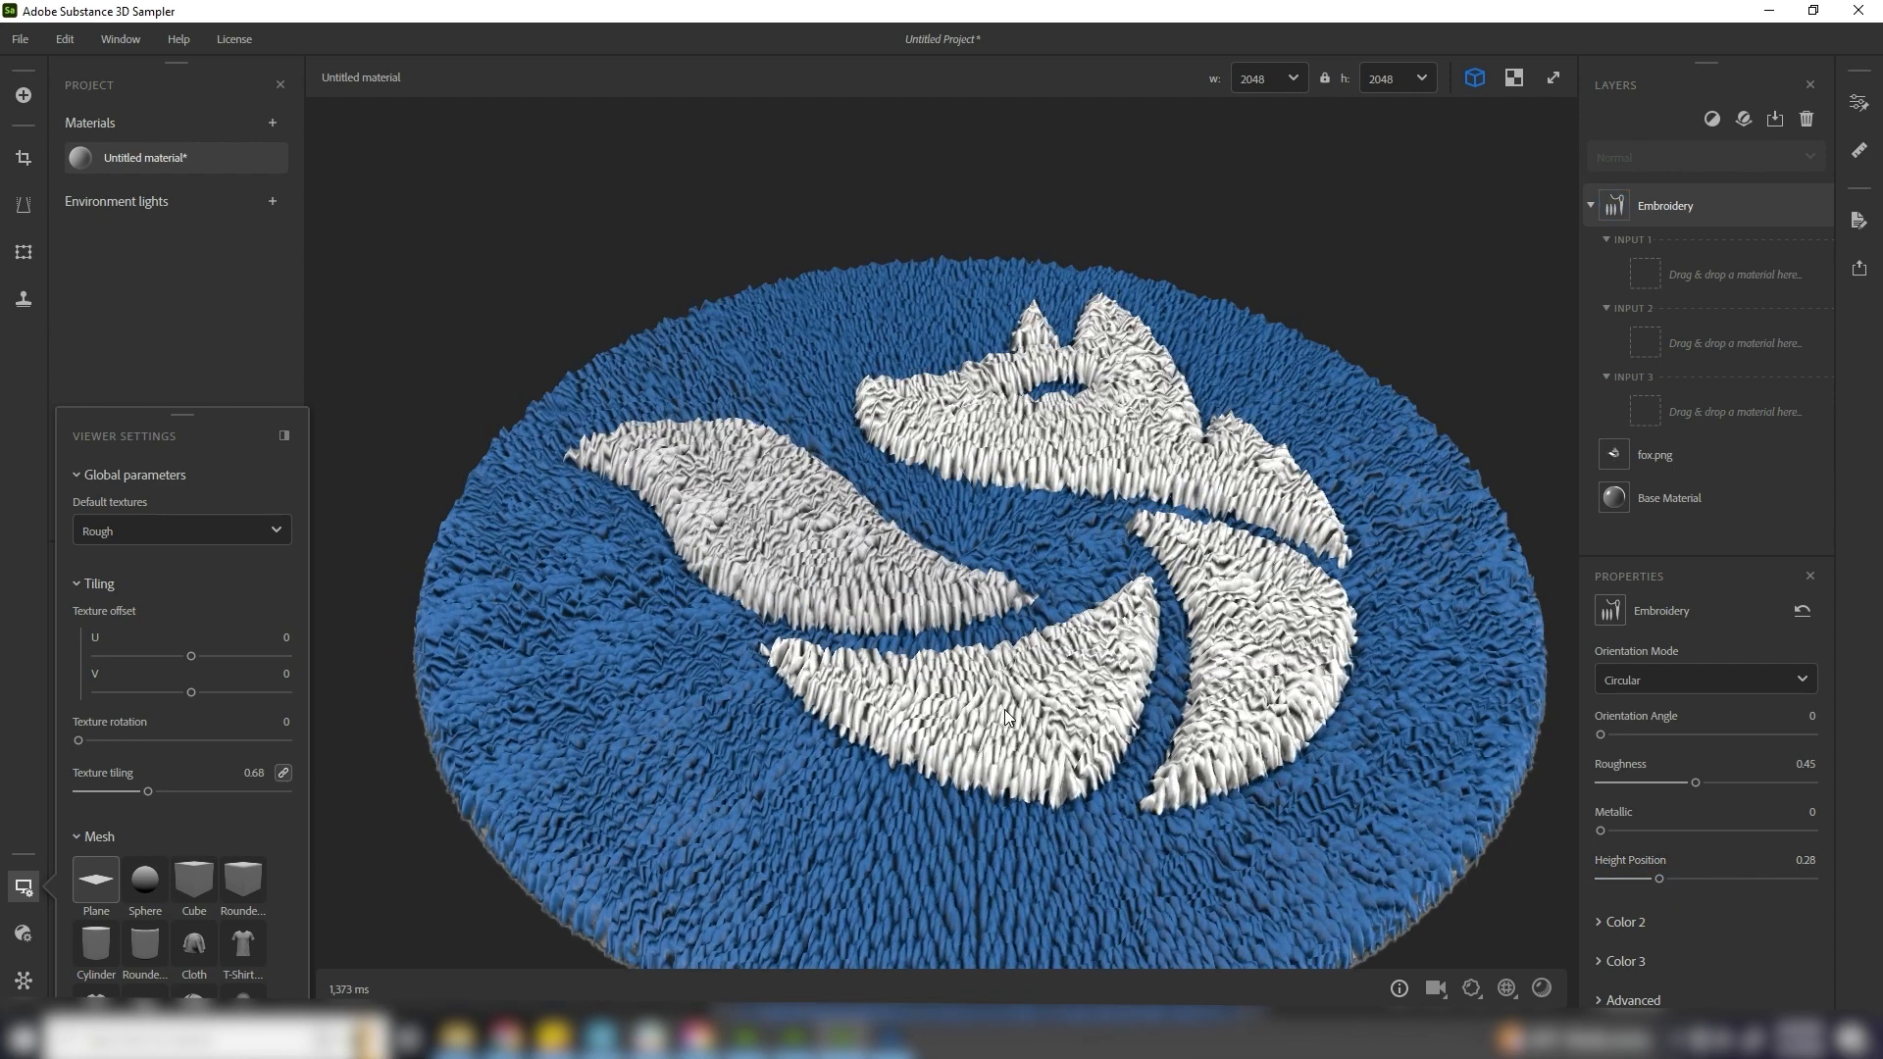
key(f)
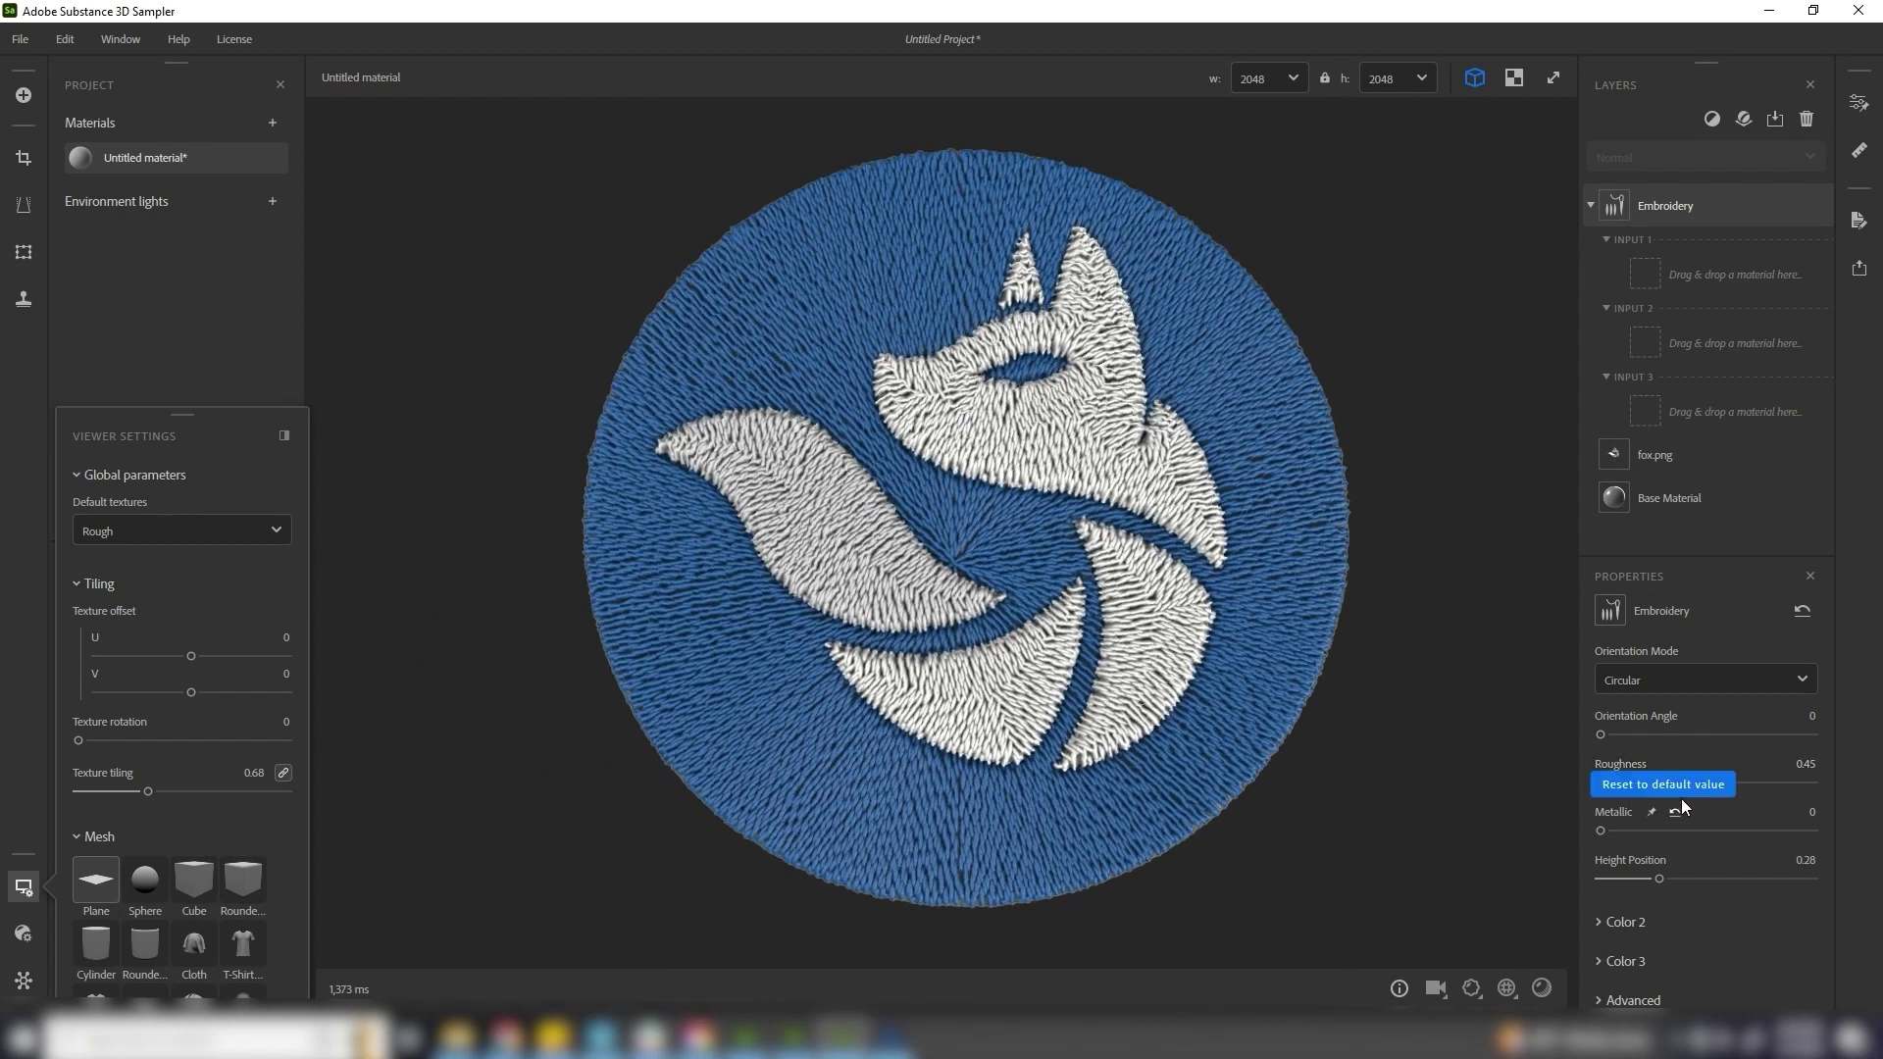
drag(1695, 783, 1858, 790)
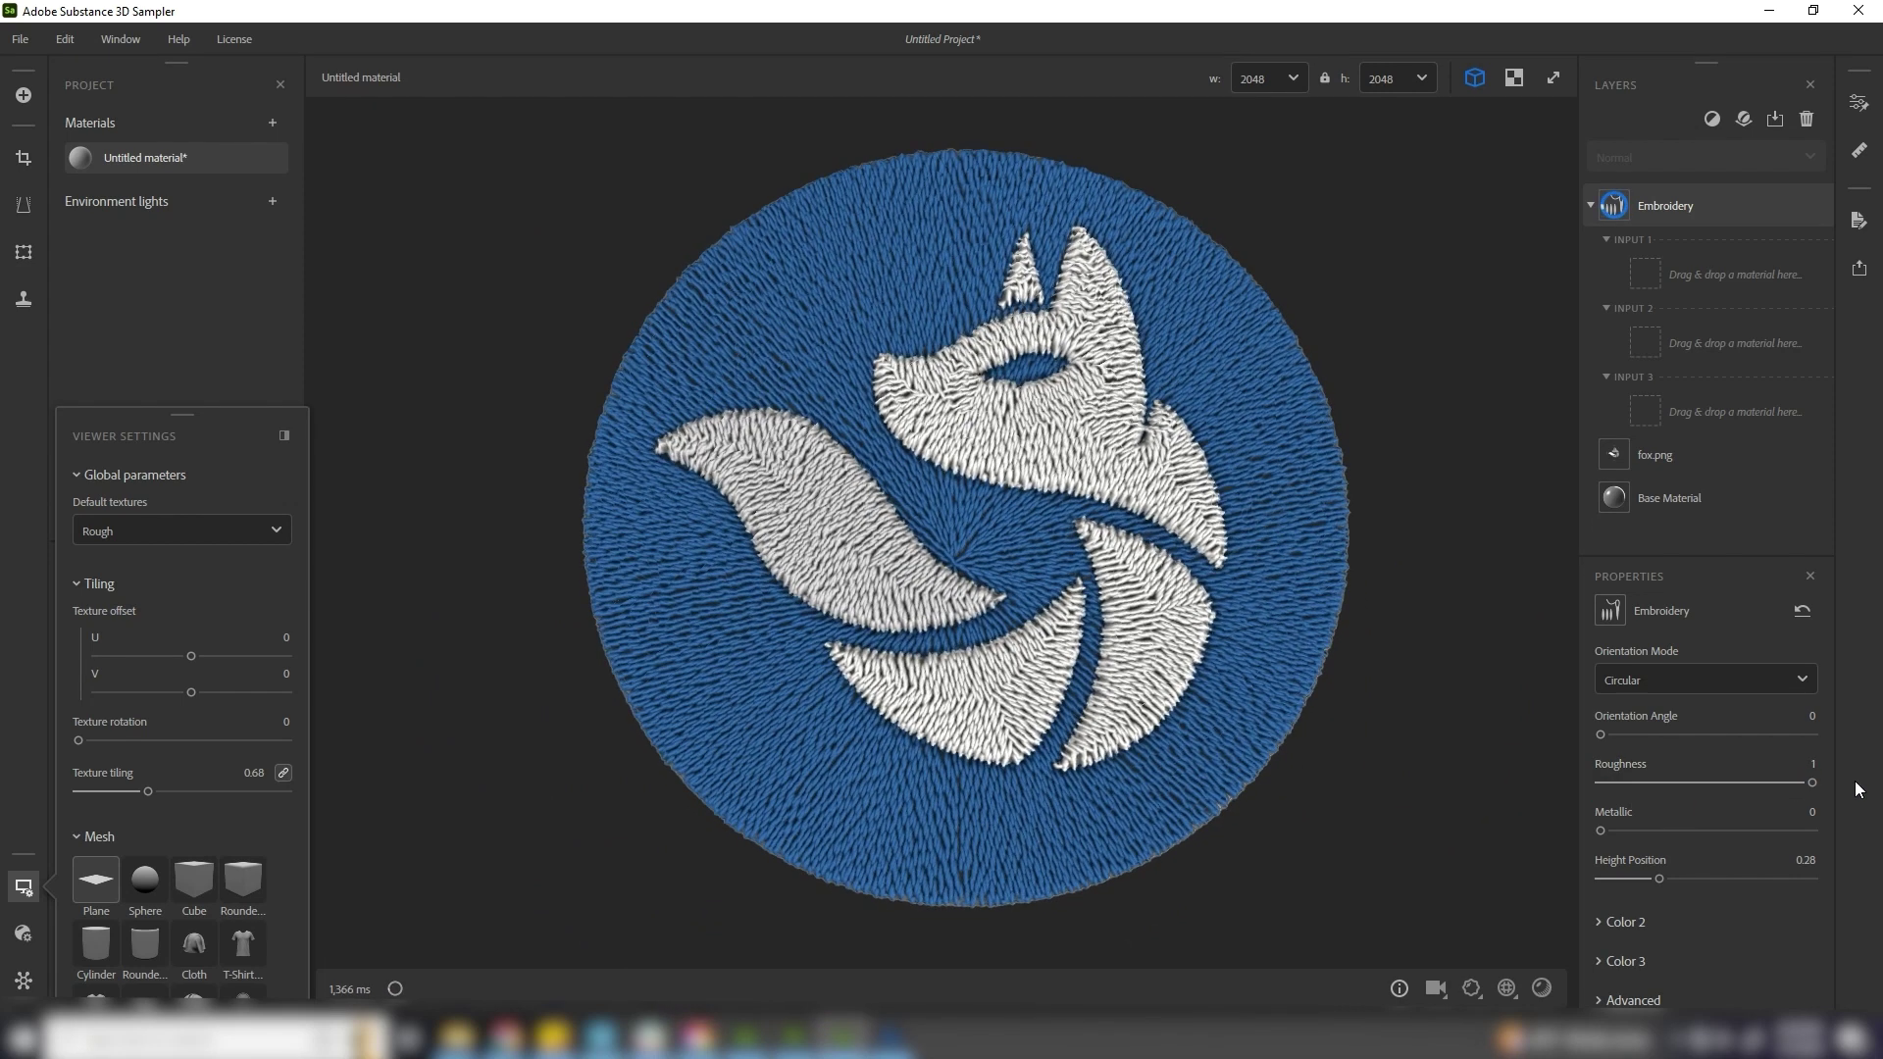
Make Color 2 orange (#FEAF5D) with Roughness 1 for the fox's head and body
click(1599, 923)
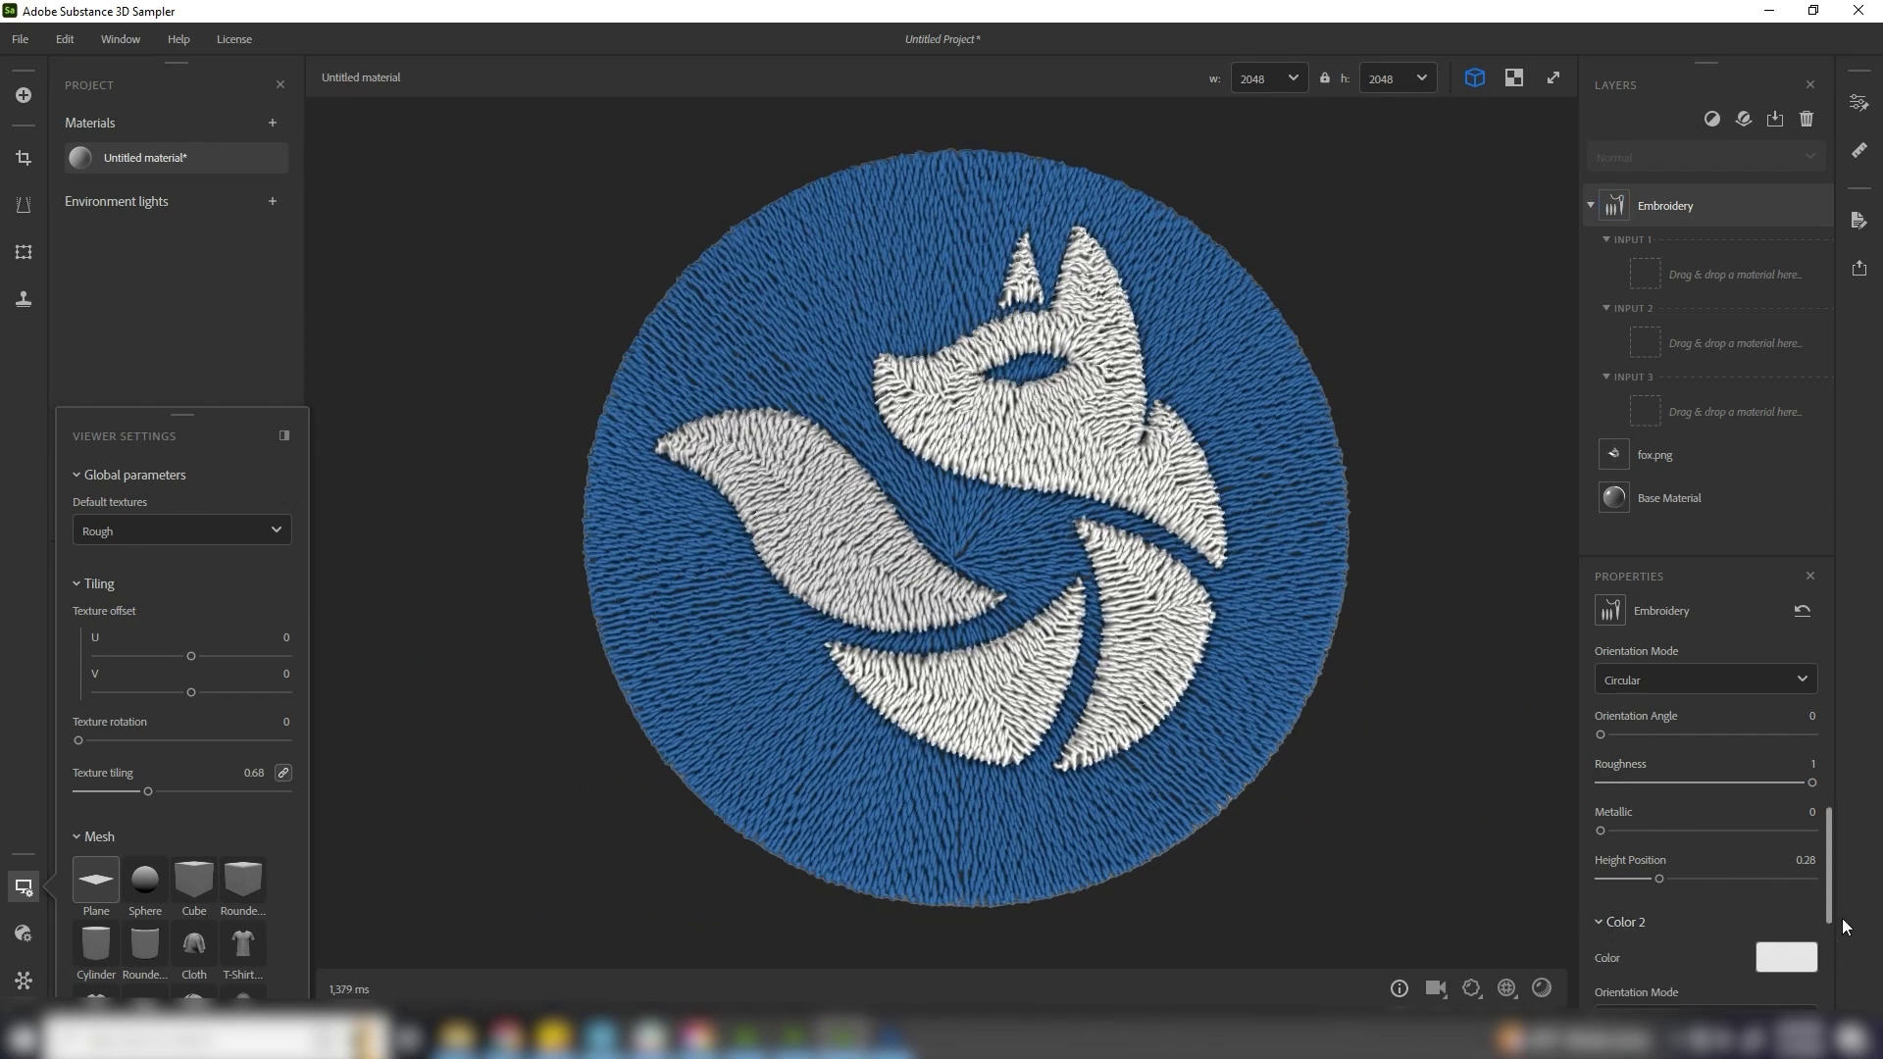
drag(1827, 896, 1834, 949)
click(1787, 784)
click(1045, 443)
mouse_move(981, 269)
mouse_down()
mouse_move(802, 350)
mouse_move(1508, 359)
mouse_move(1460, 367)
mouse_up()
click(1465, 373)
click(1554, 533)
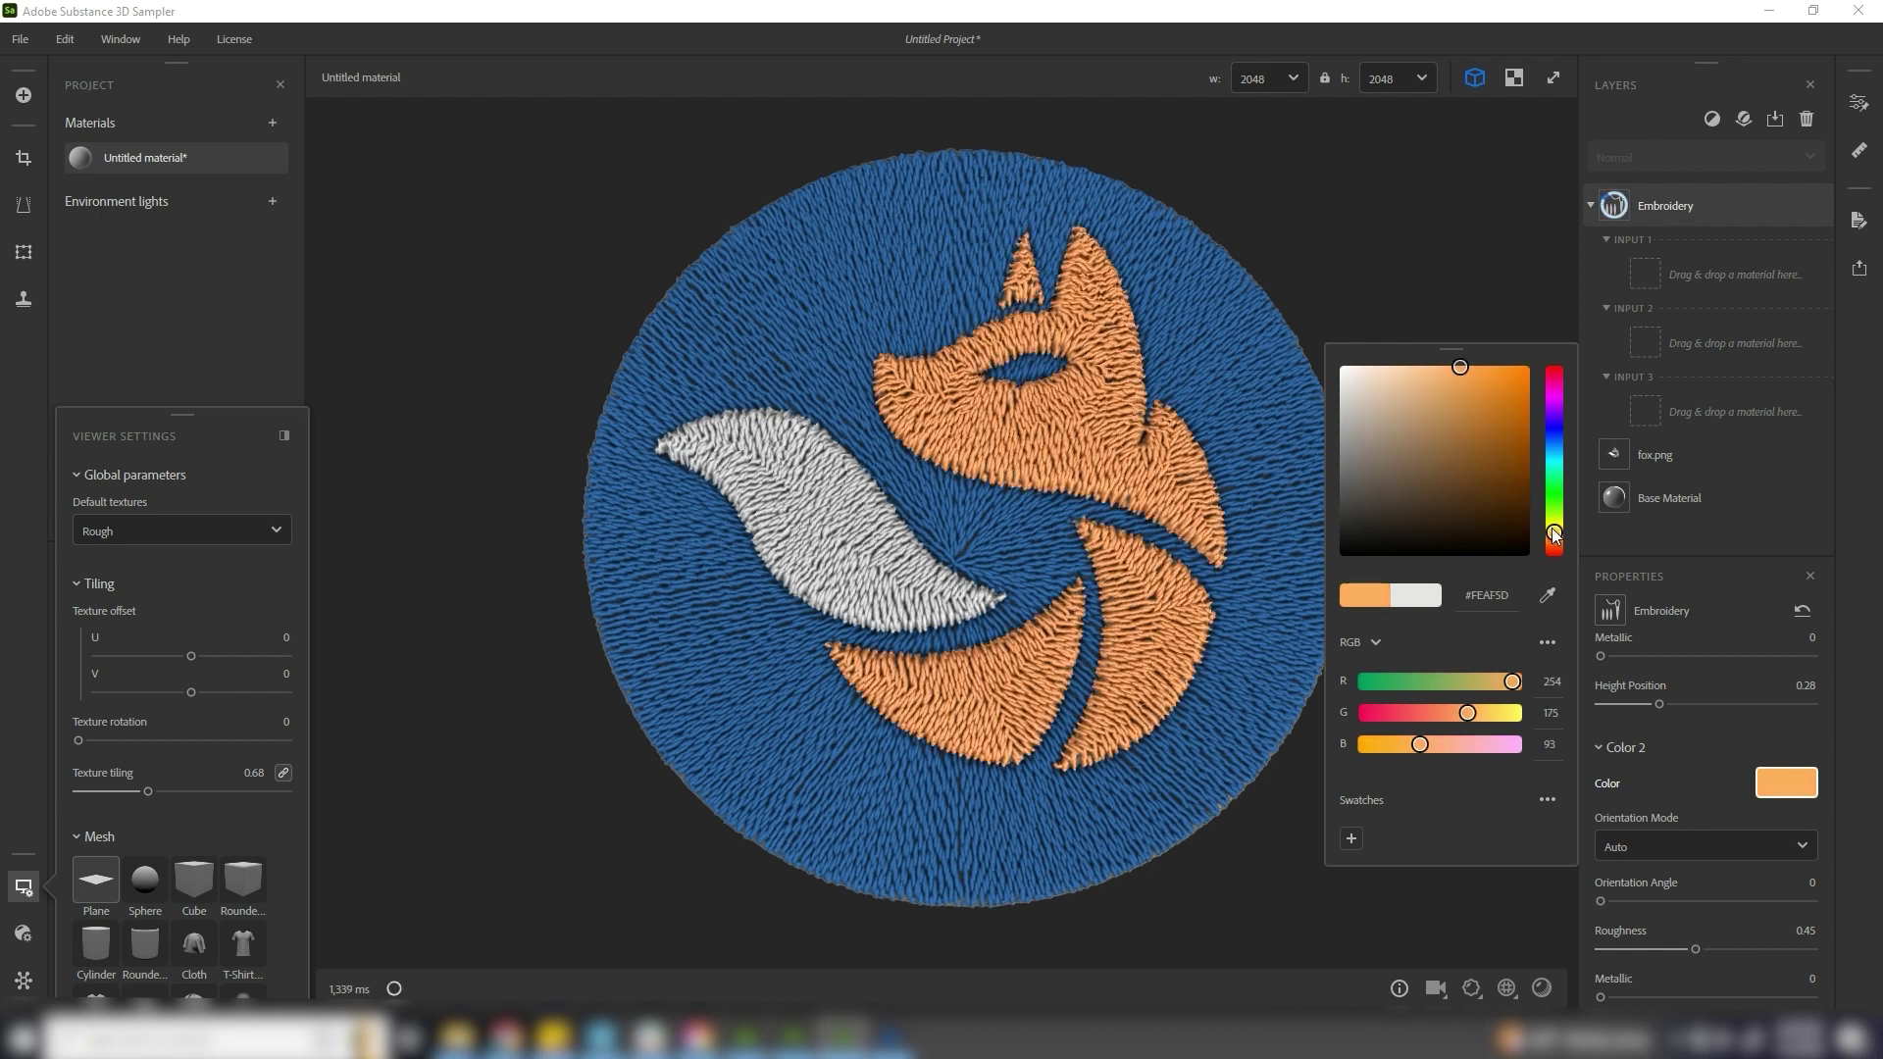
click(1763, 781)
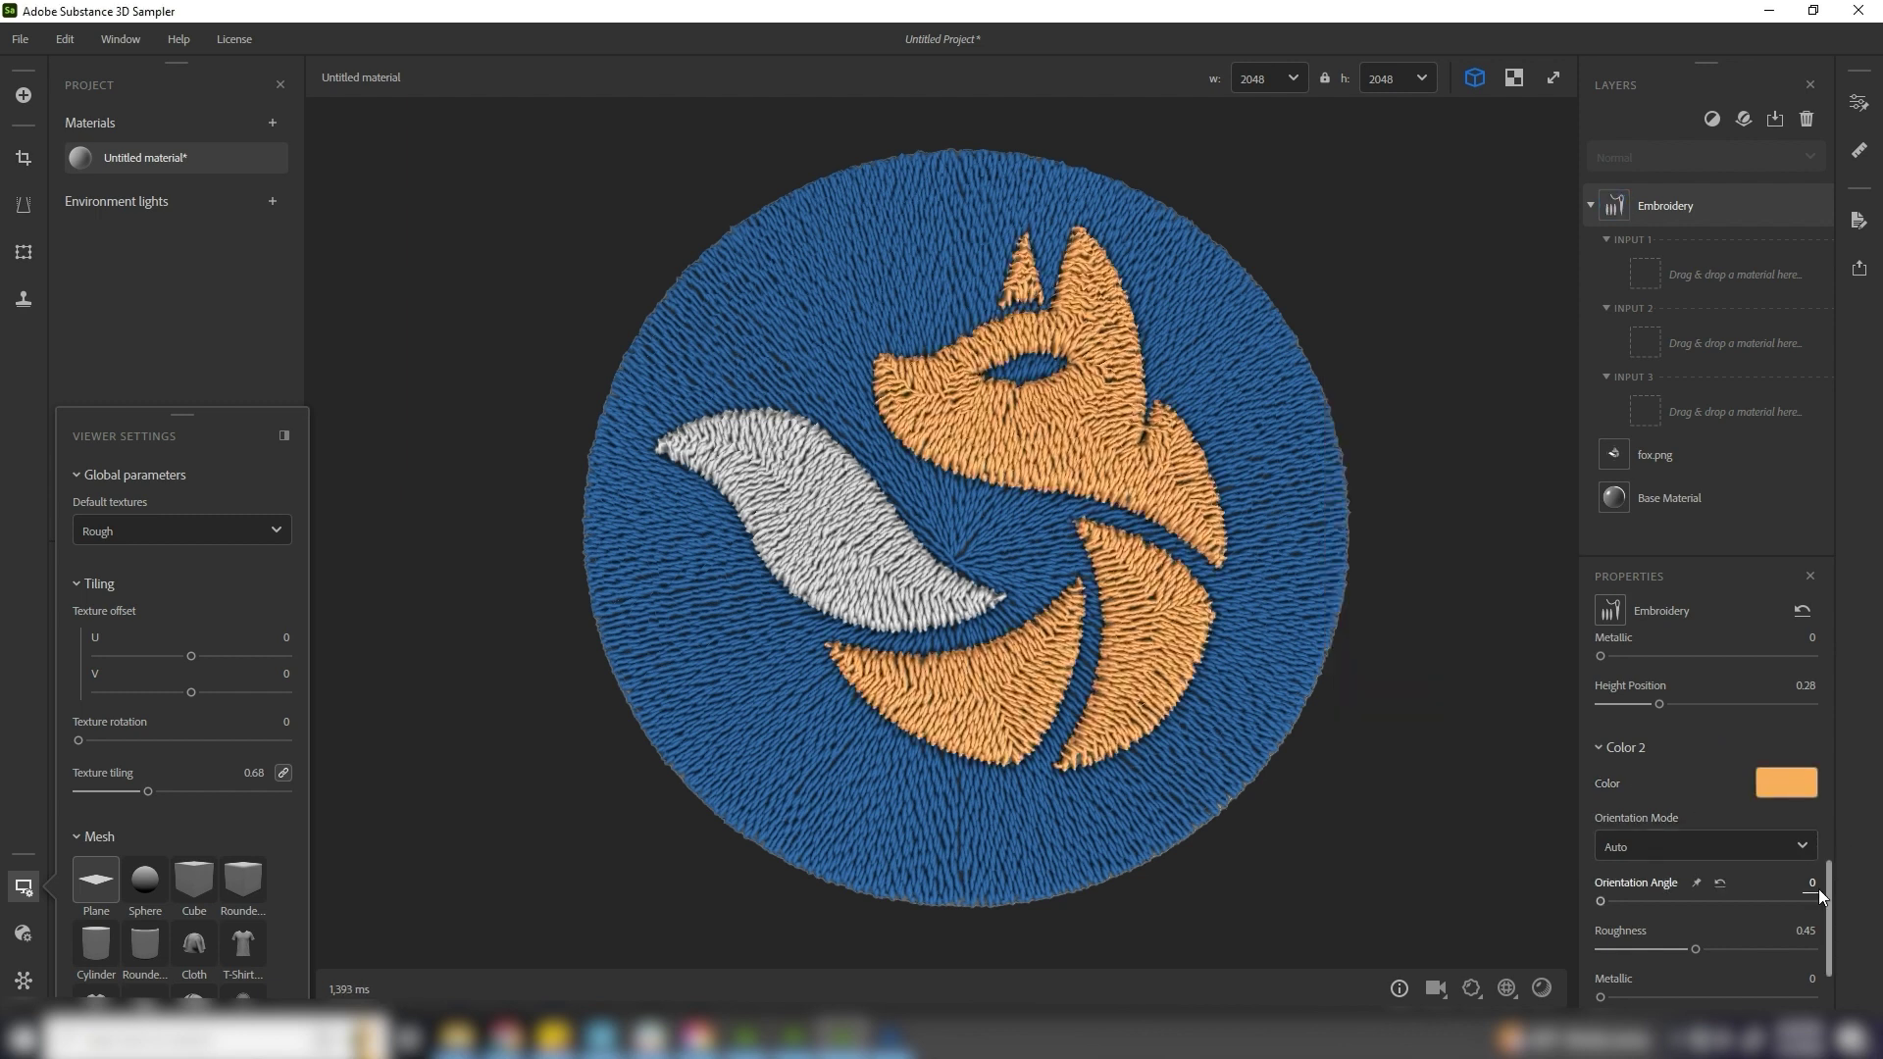
drag(1728, 946, 1833, 945)
Set Color 3 to white #EBEBEB with Roughness 1, then open the Share options
scroll(1822, 955, down, 3)
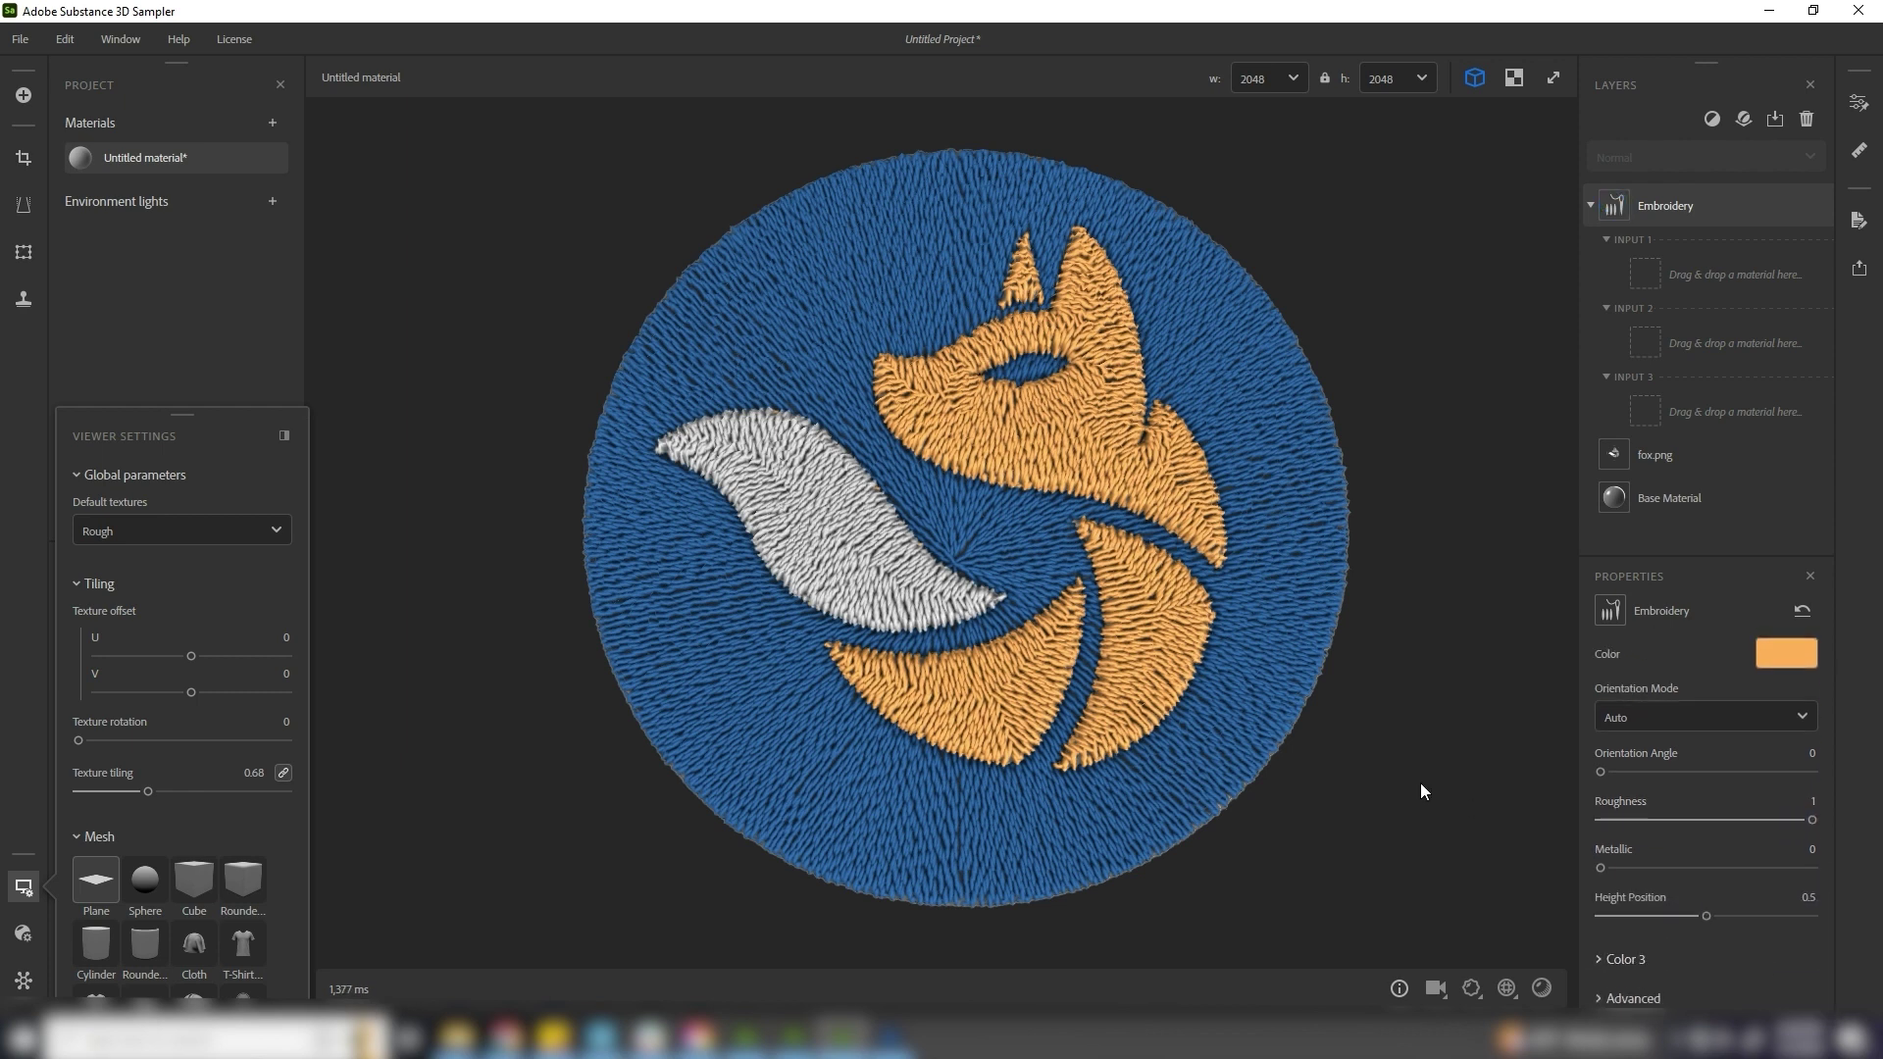
click(1600, 957)
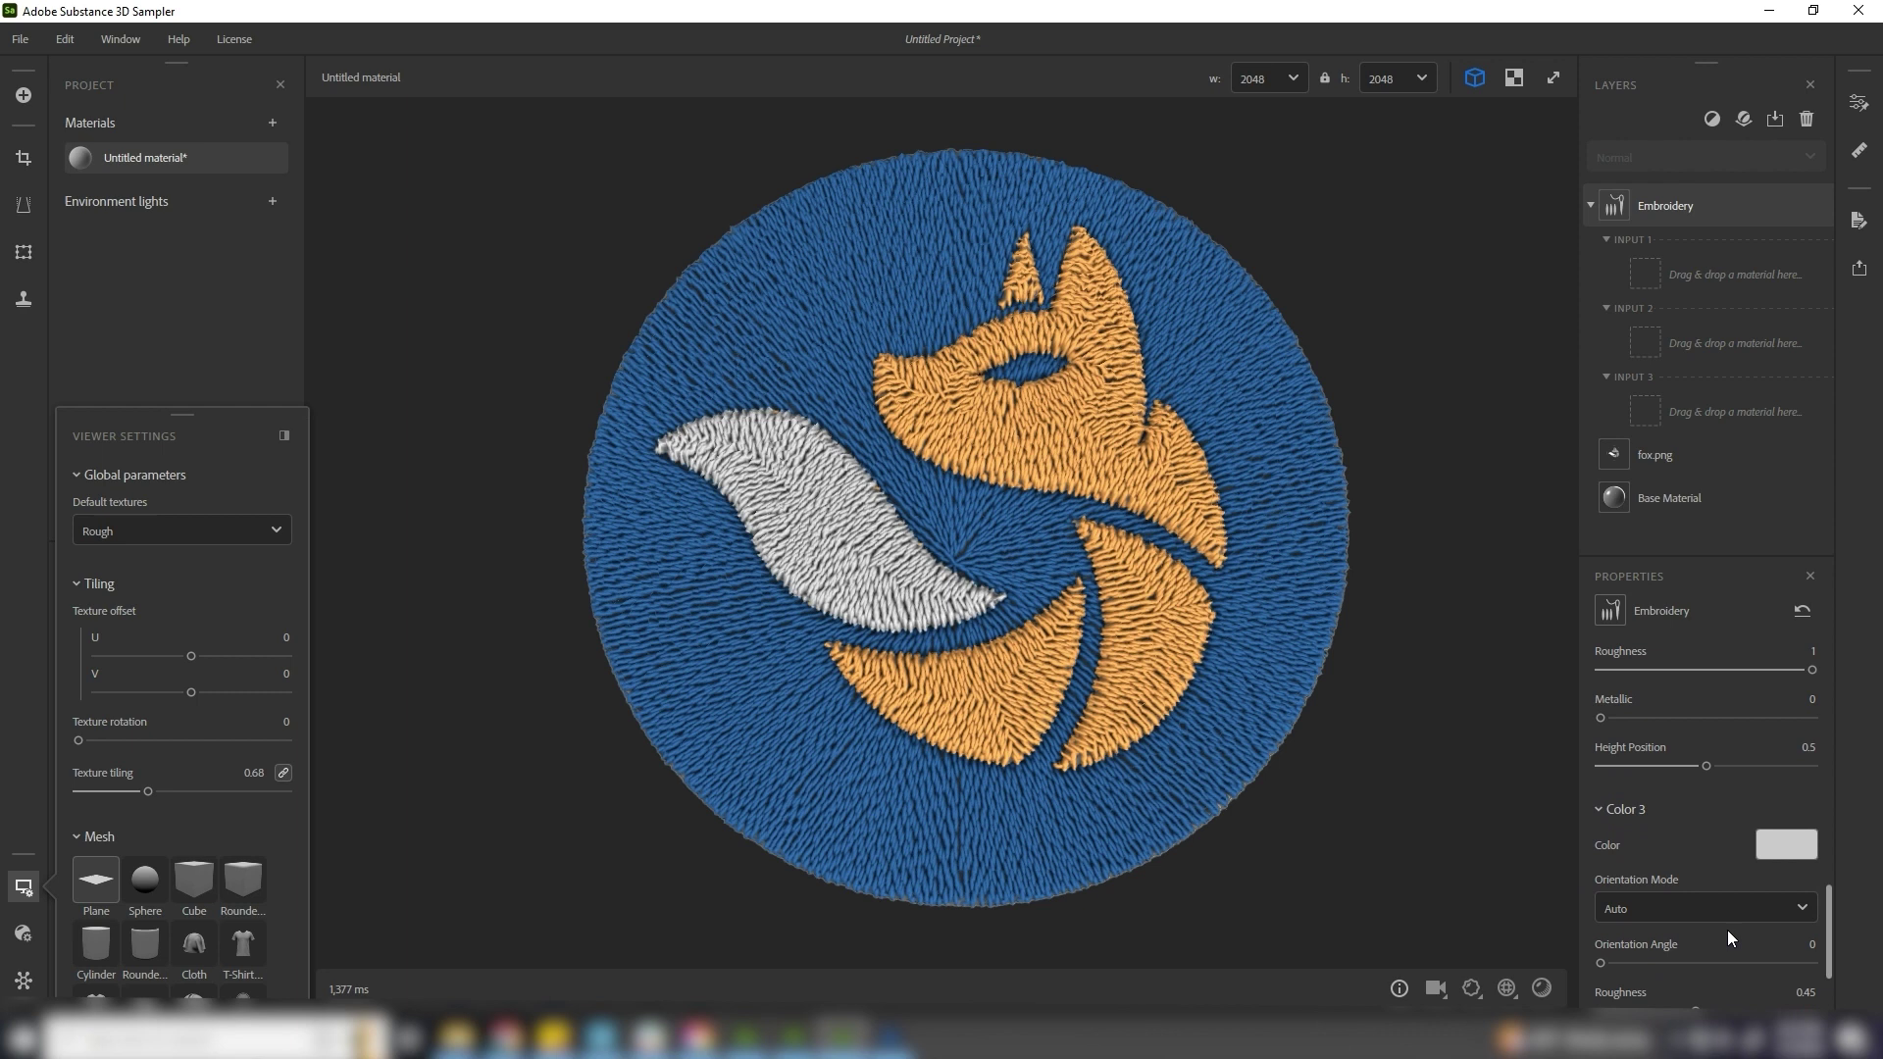
click(1787, 845)
click(1340, 381)
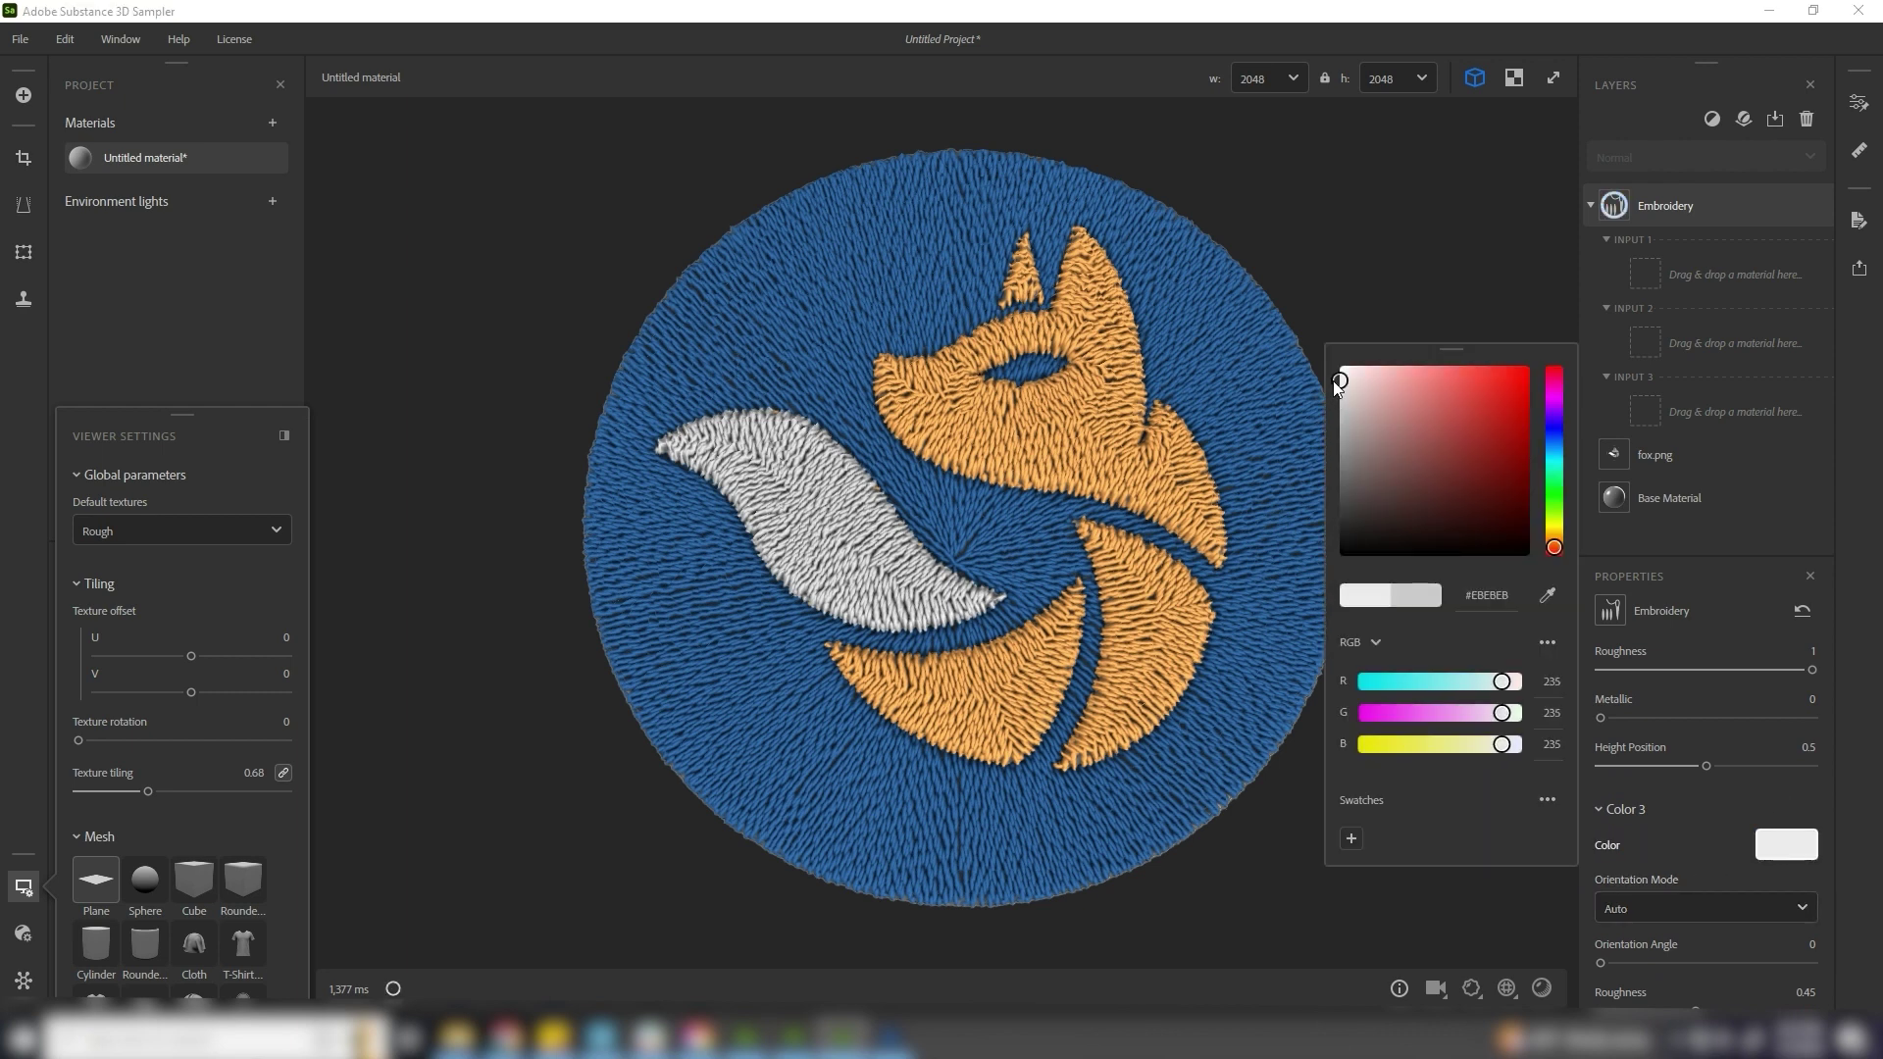
click(1802, 856)
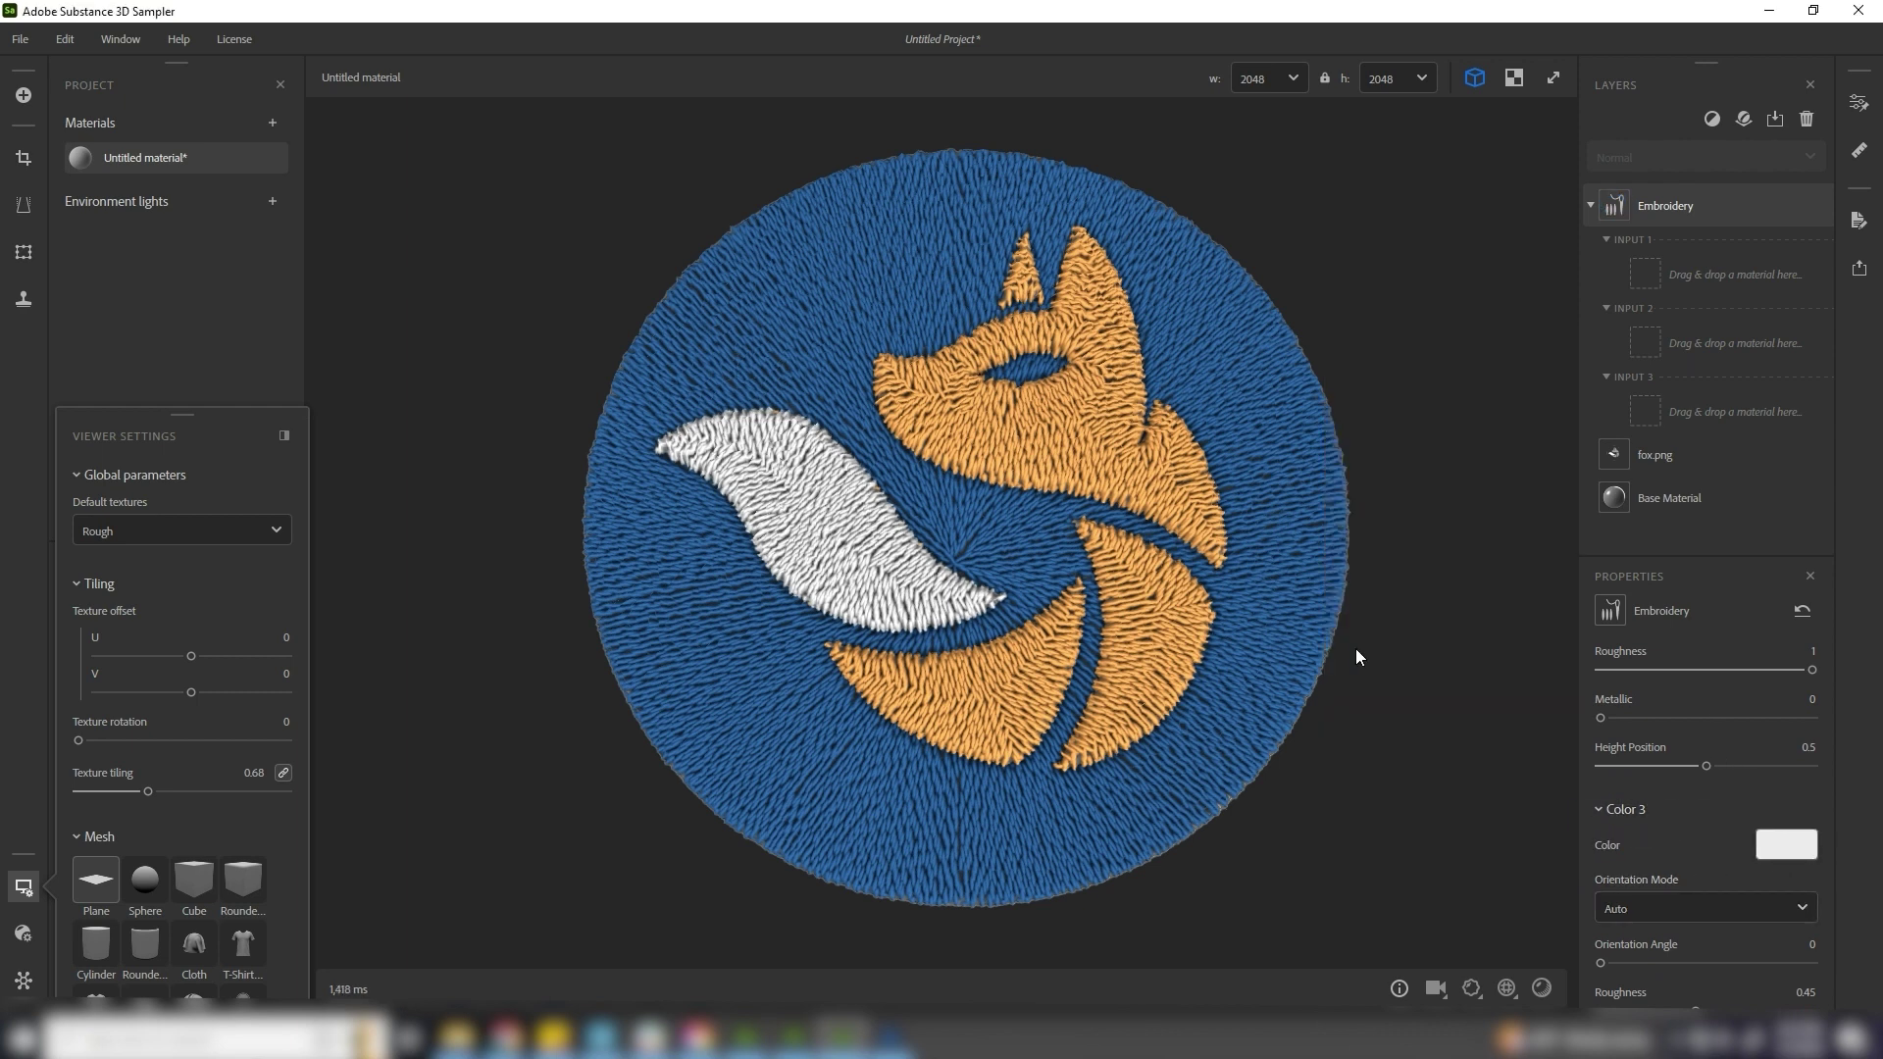
drag(1695, 1008, 1811, 1008)
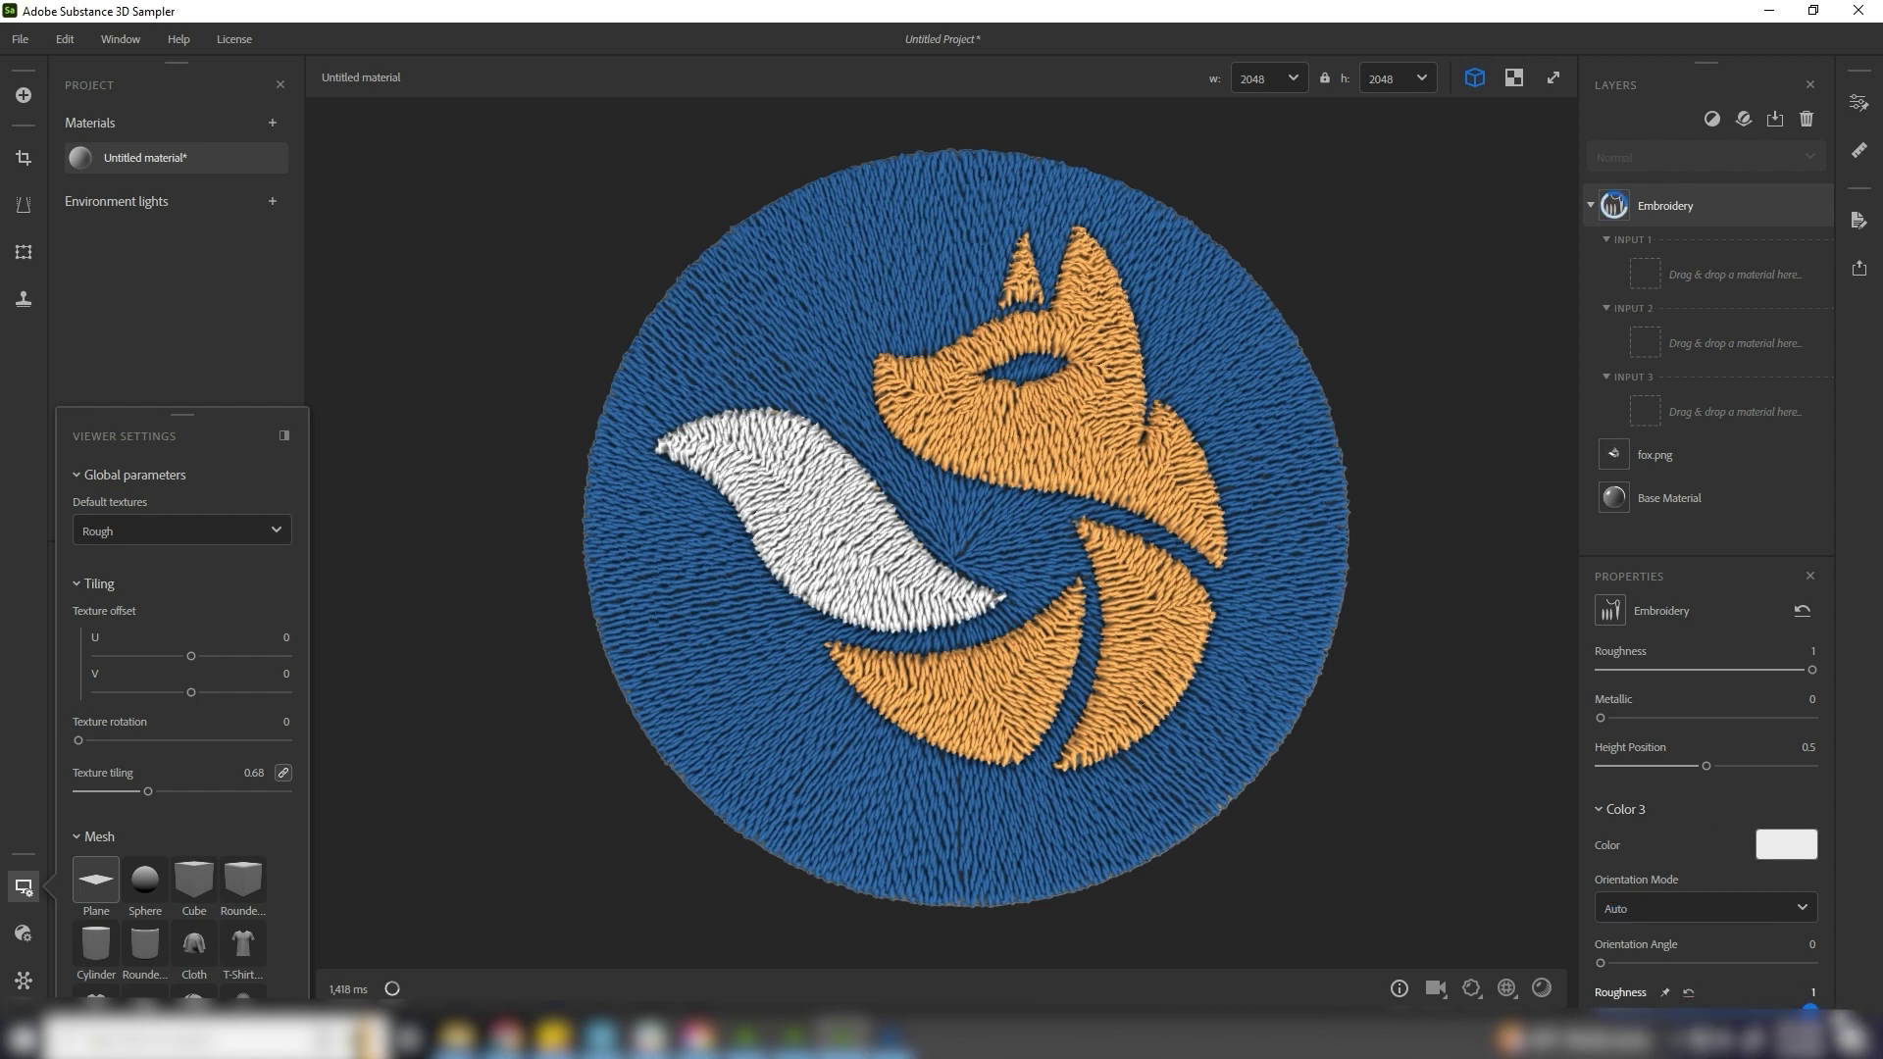
click(1859, 267)
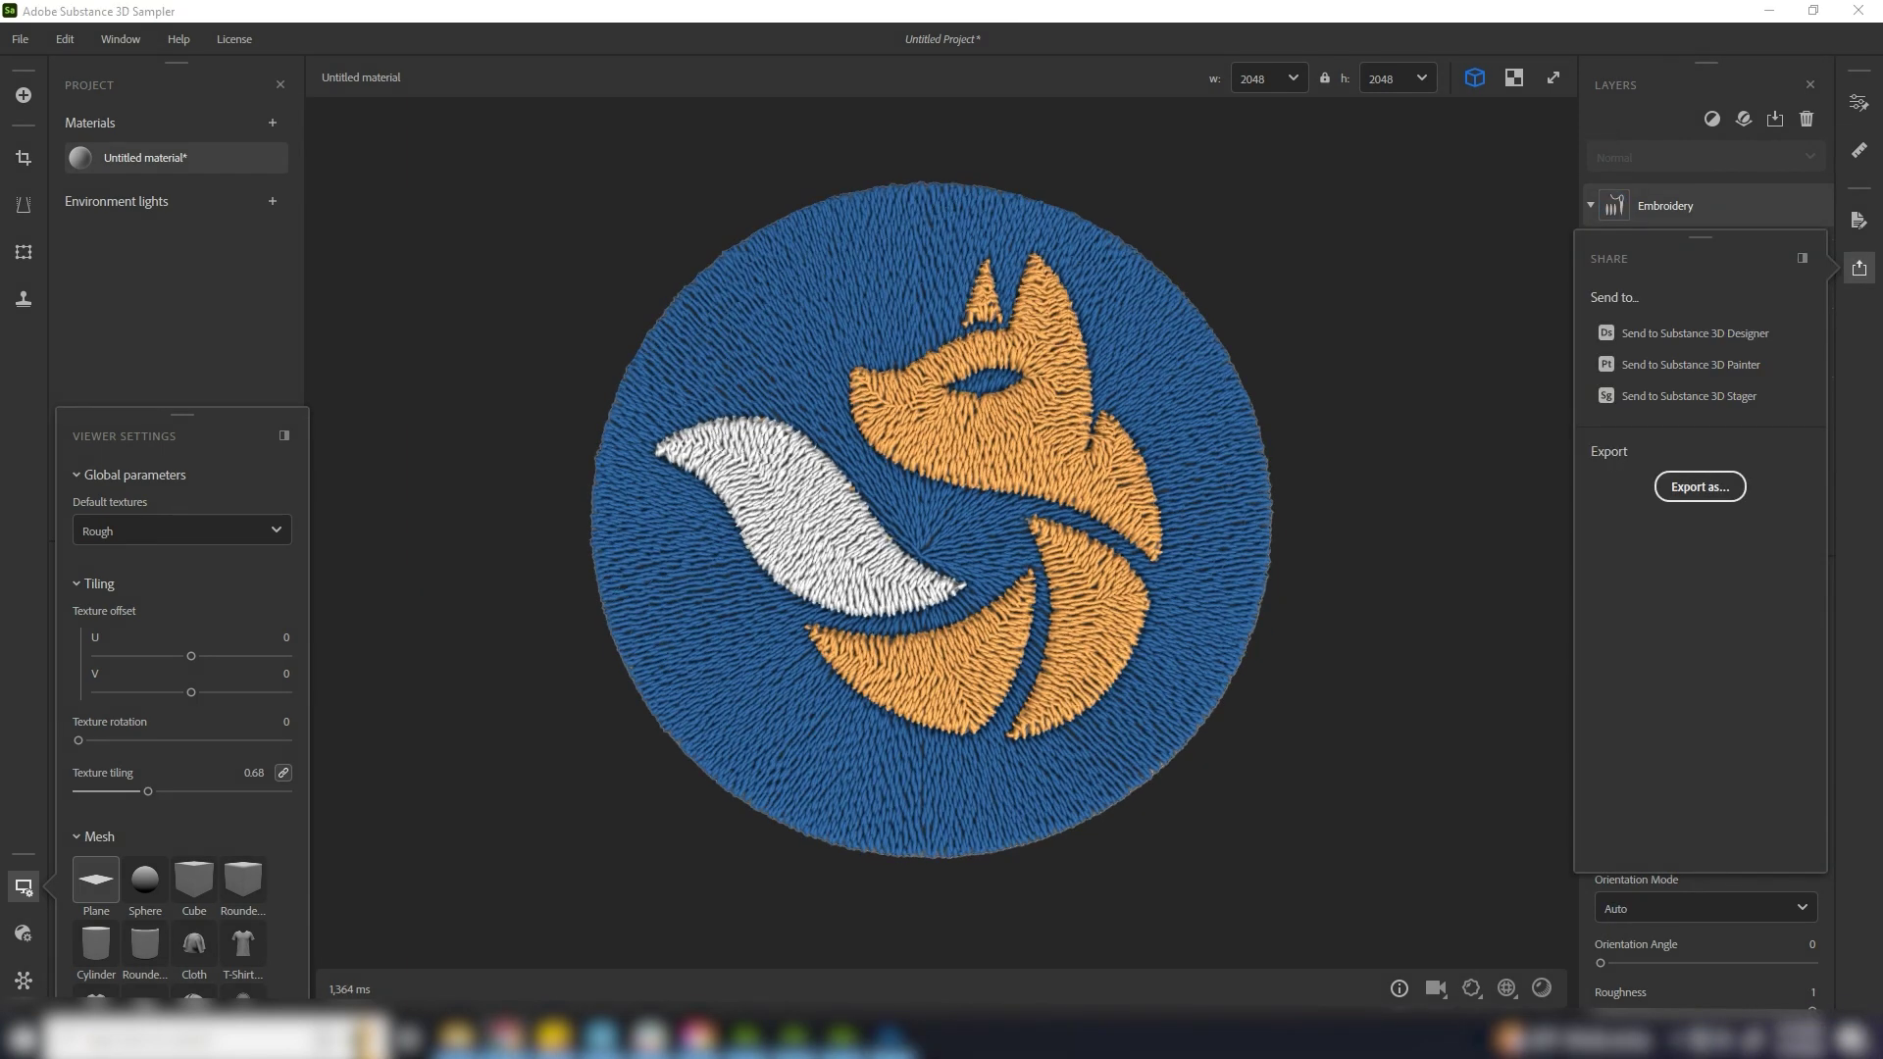
Export the fox patch material as PNG texture maps named 'Logo sbsar' into the logo folder
click(1699, 487)
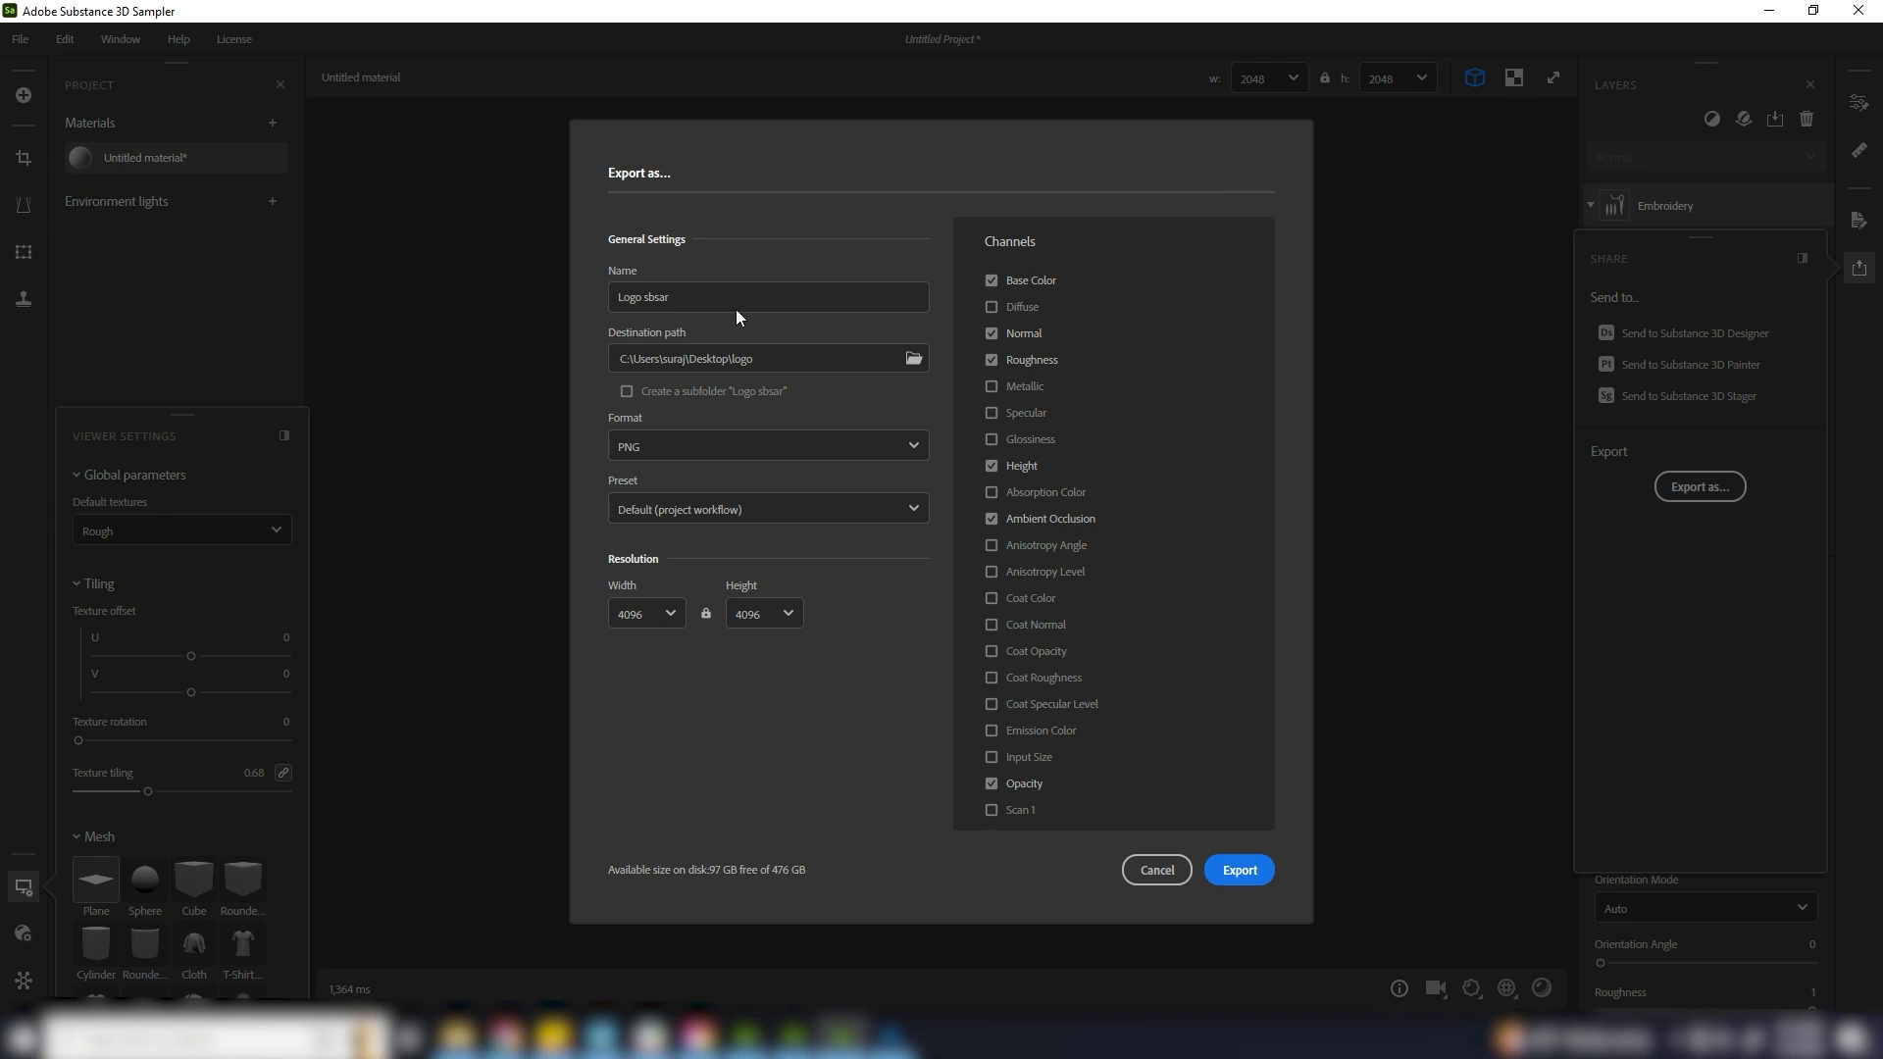
click(673, 449)
click(1227, 874)
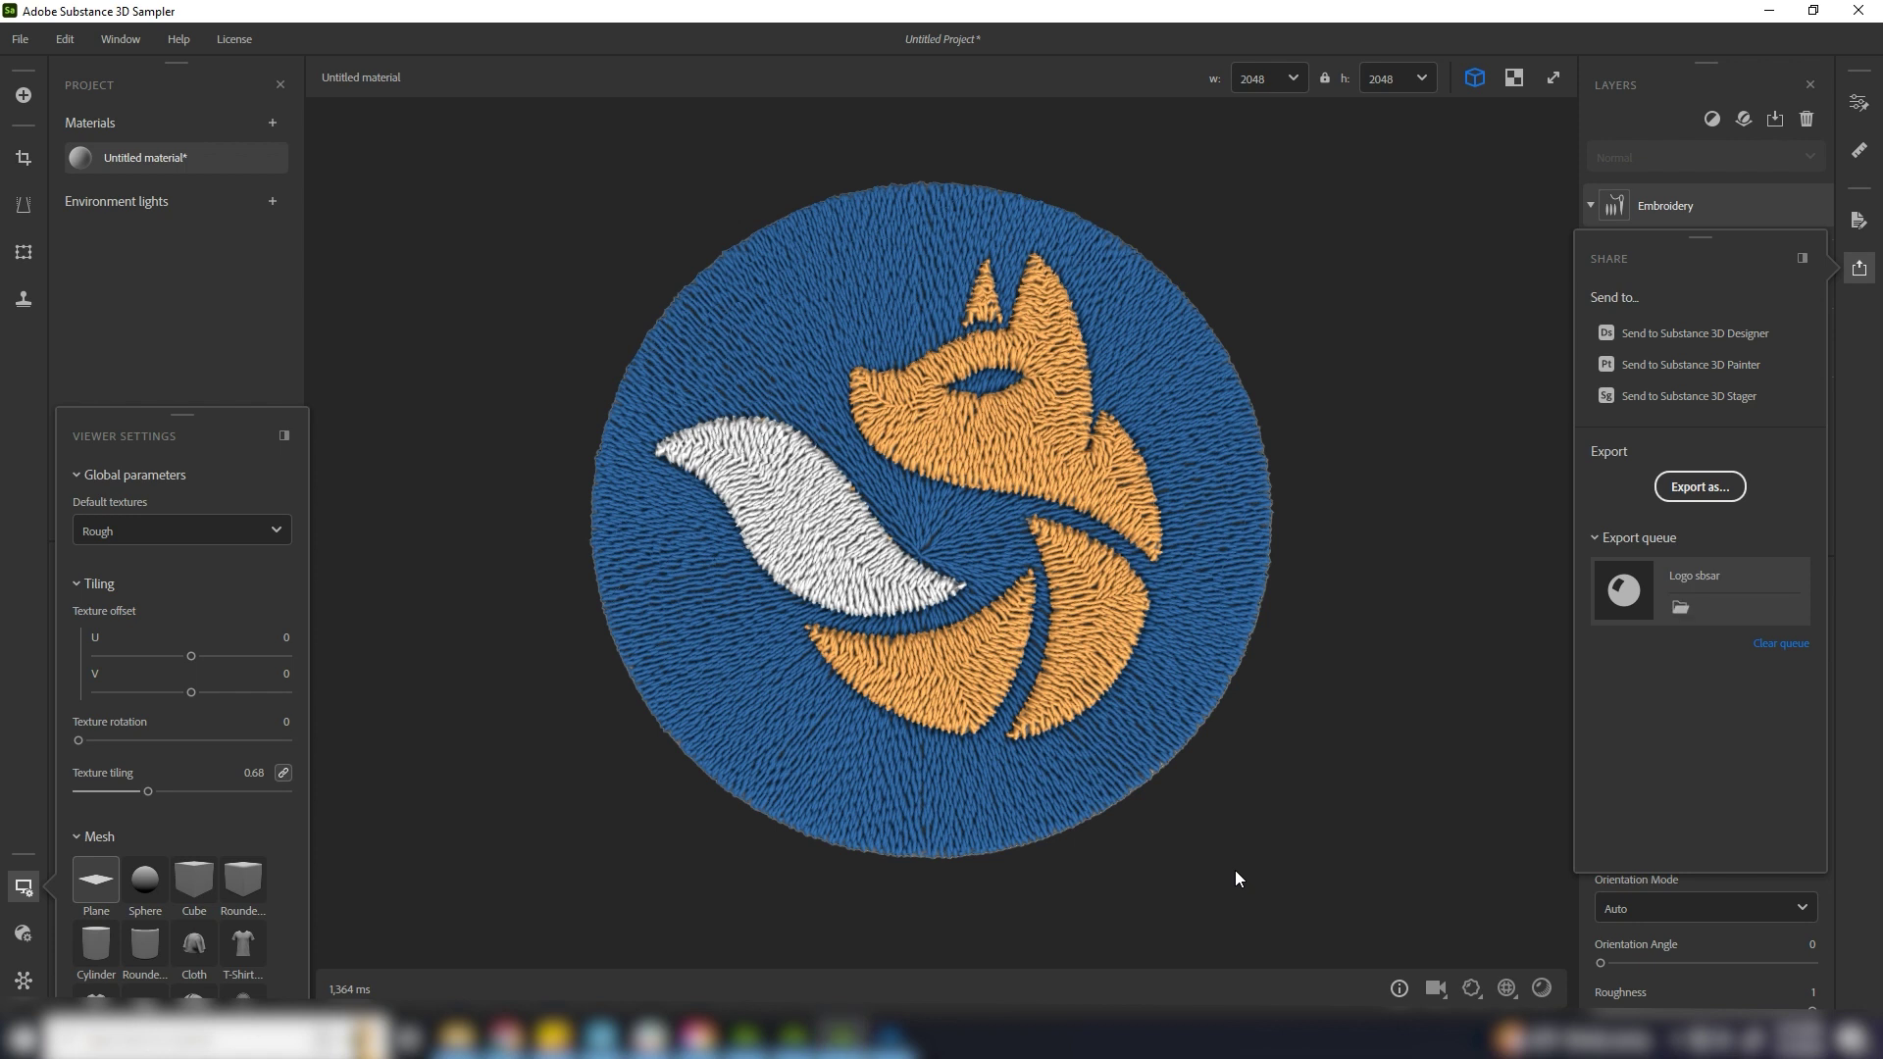
Select the six exported Logo sbsar maps and open Painter's PreviewSphere sample project
click(456, 1034)
drag(1020, 393, 1726, 314)
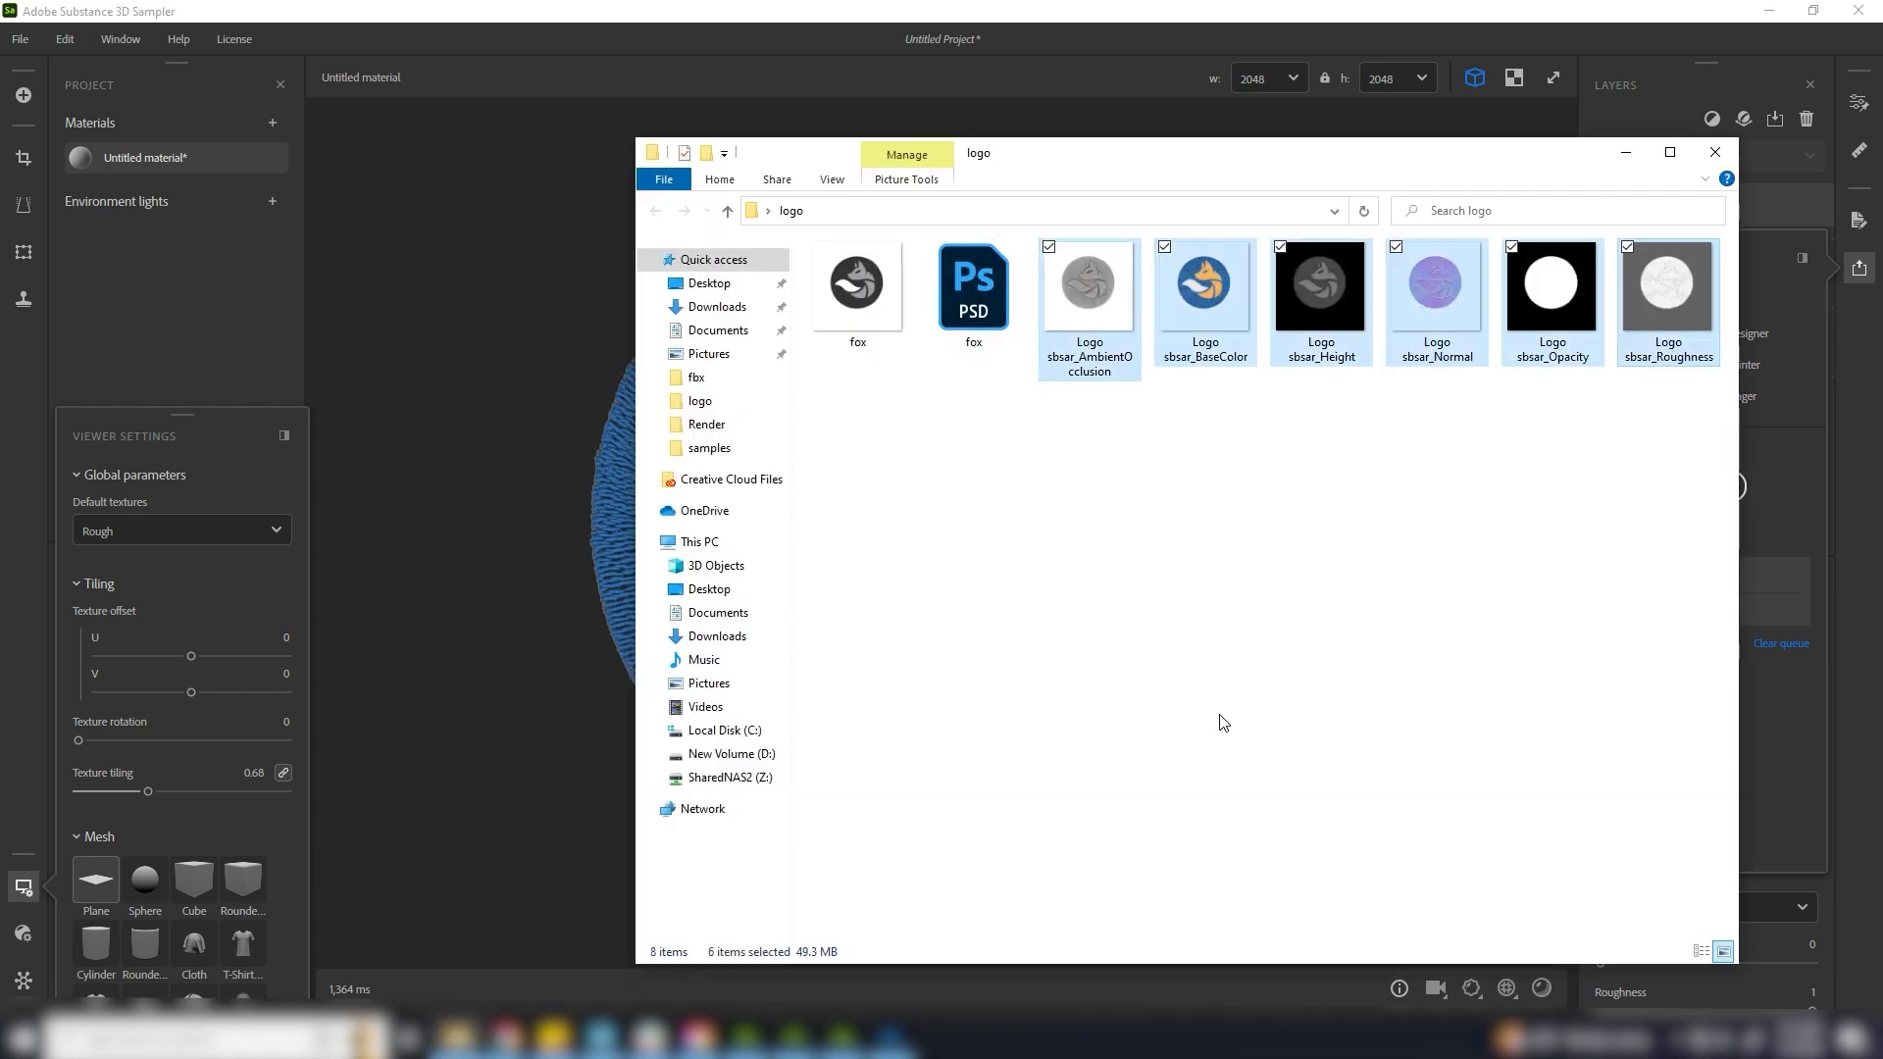
key(alt+Tab)
click(18, 34)
click(75, 122)
double_click(274, 222)
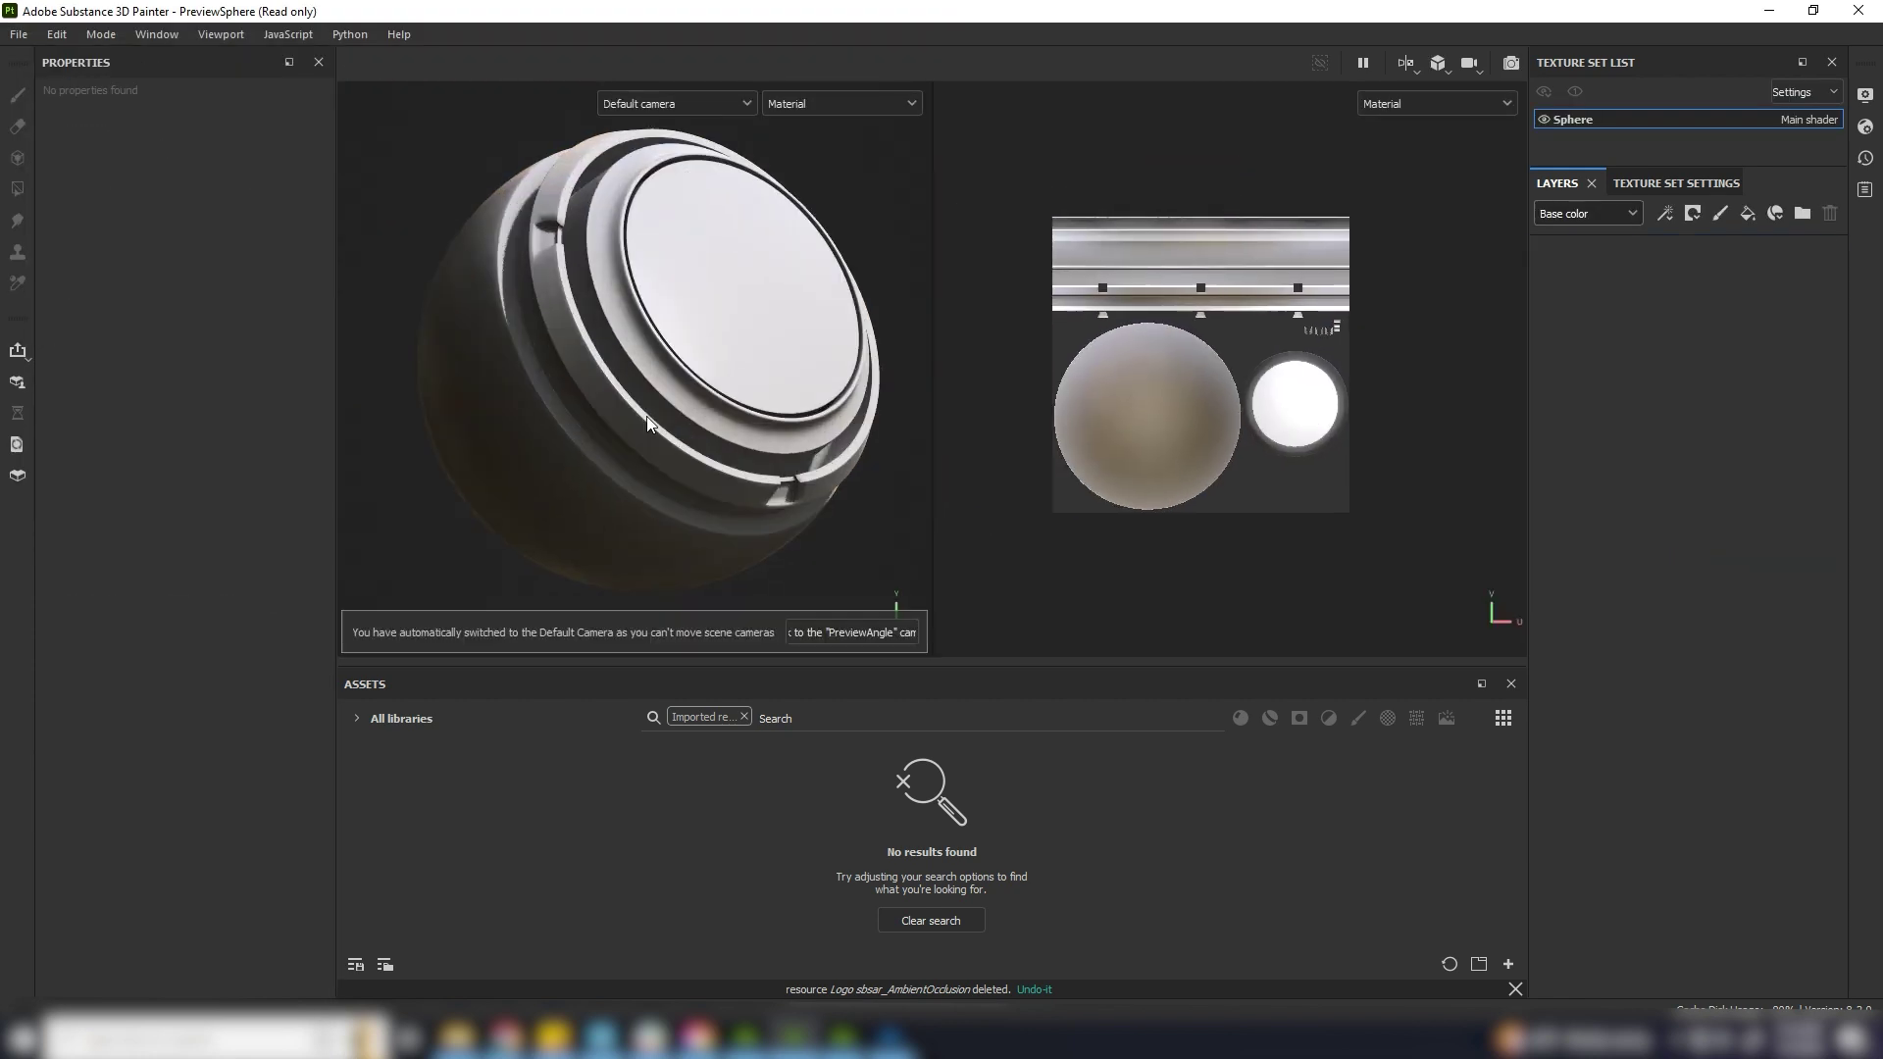
Import the six Logo sbsar maps into Painter's Assets as textures
click(744, 716)
click(794, 1037)
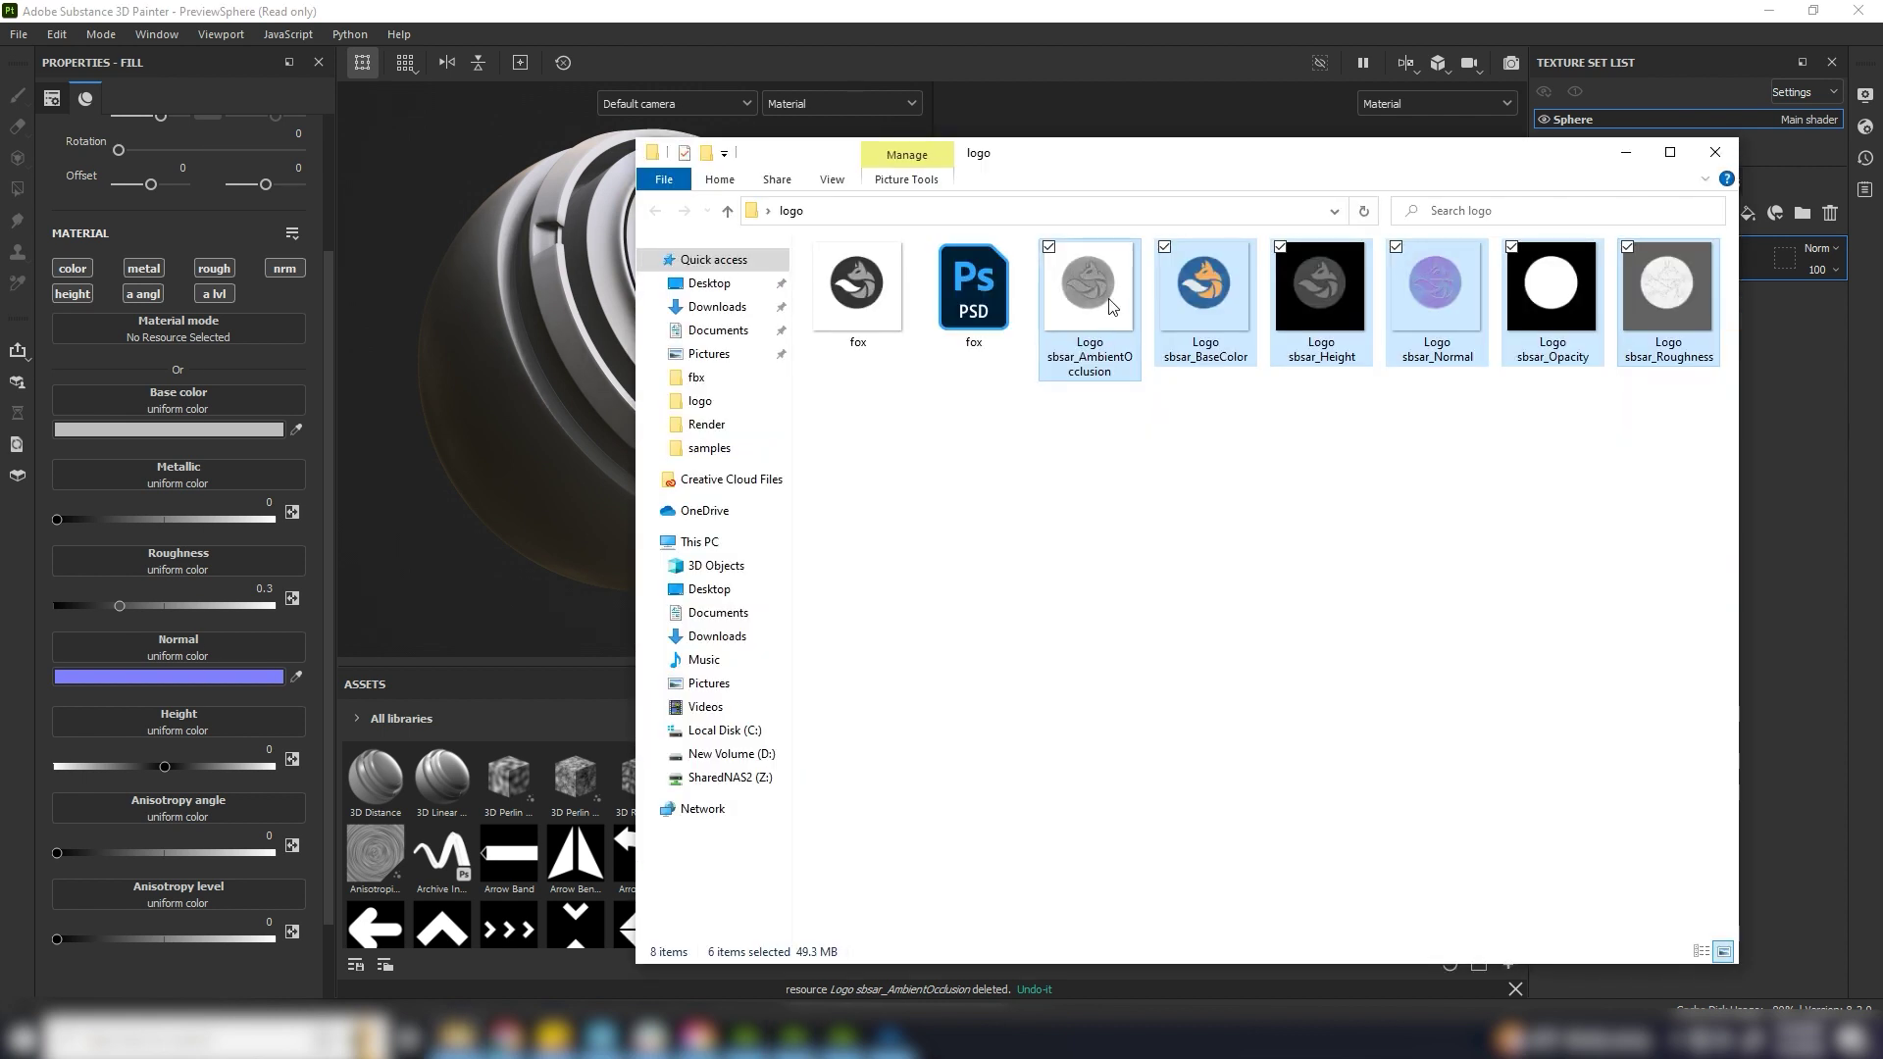
drag(1158, 284, 559, 824)
key(ctrl+a)
click(1221, 322)
click(1265, 351)
click(1177, 754)
click(1155, 779)
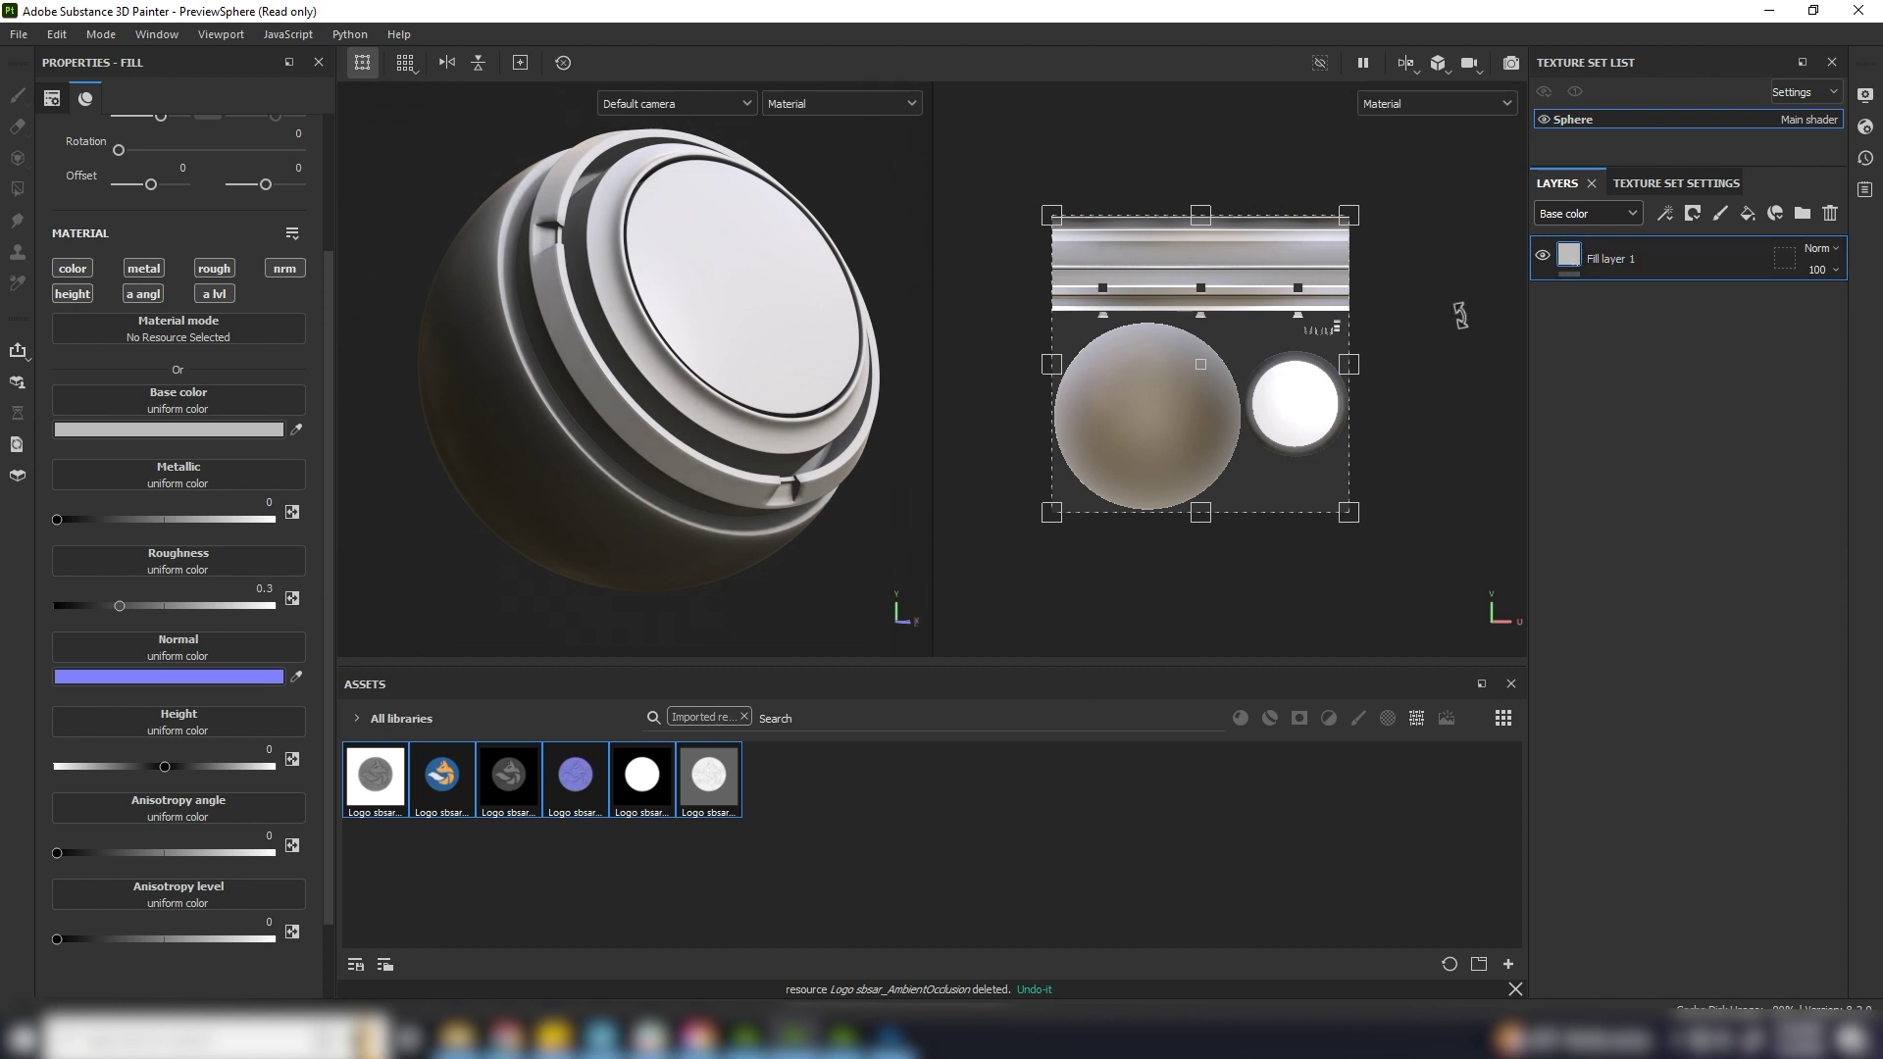
Add an ambient occlusion channel to the texture set
click(1672, 183)
click(1804, 483)
click(1799, 495)
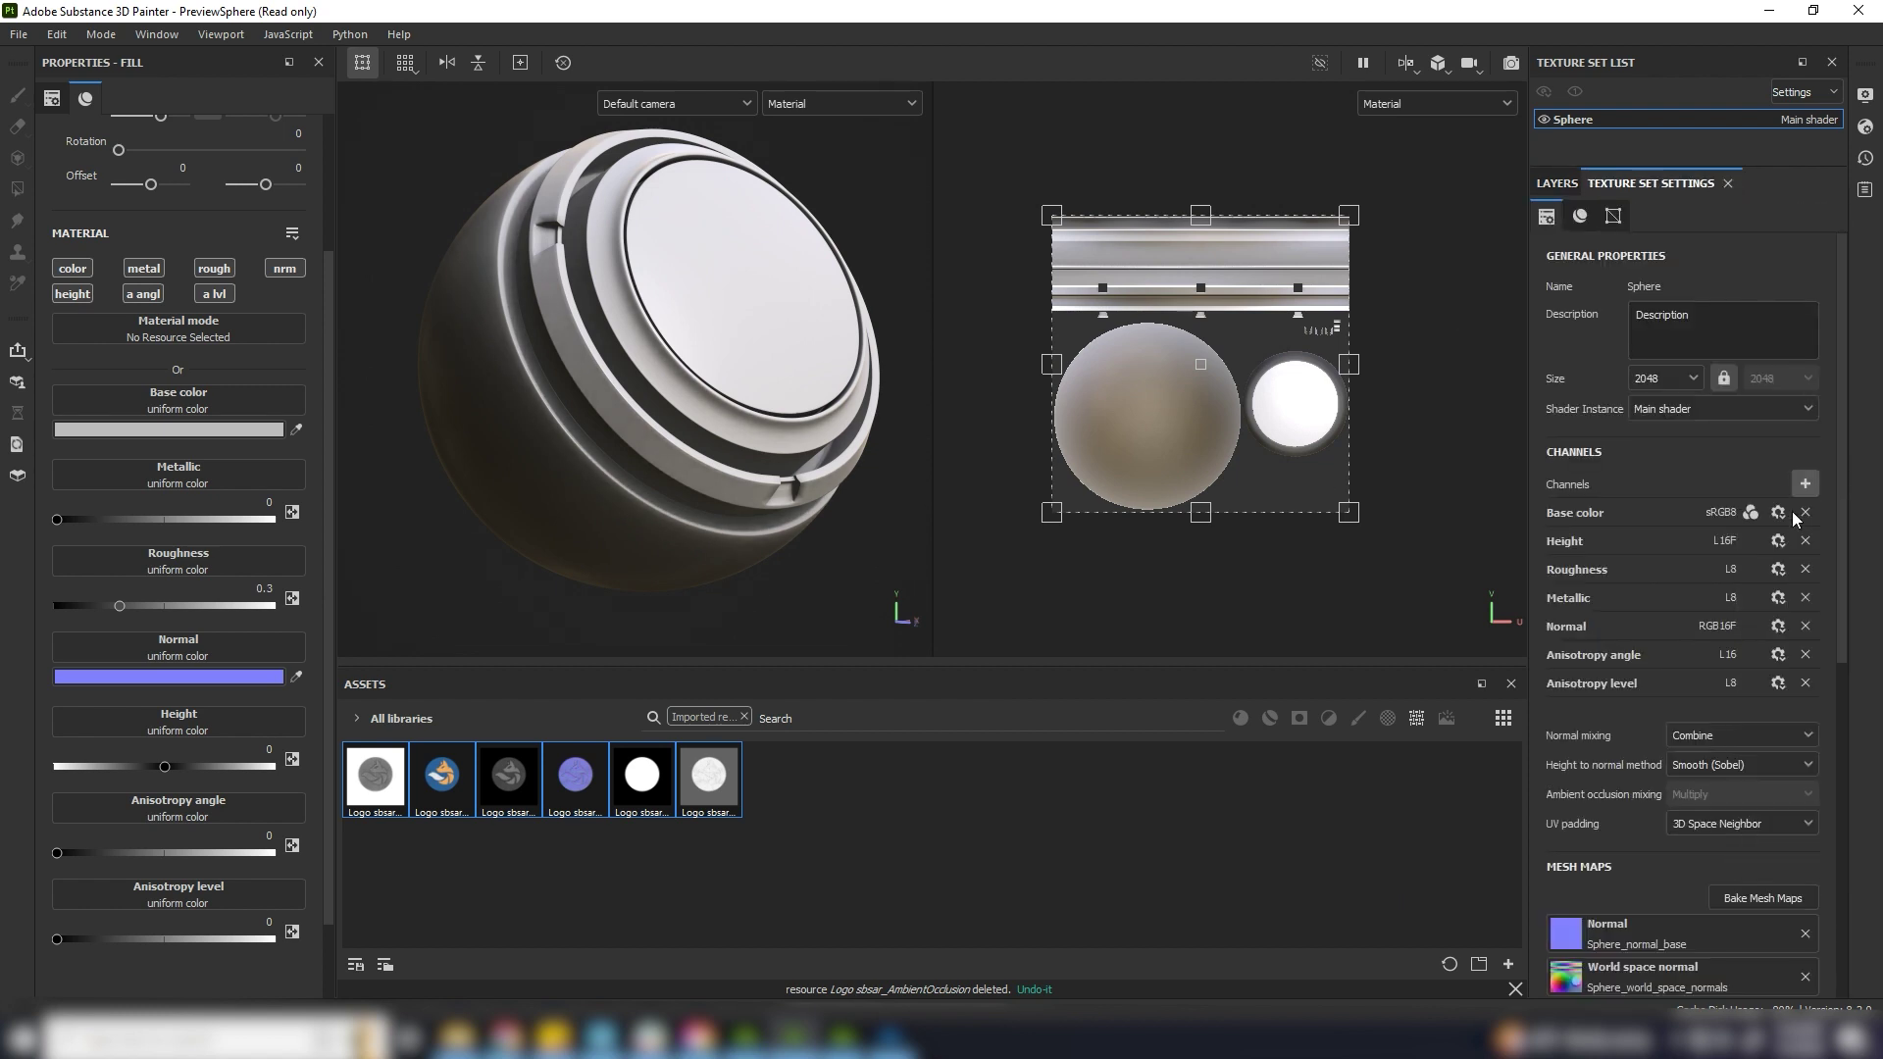
click(1556, 183)
Fill the layer's BaseColor, Height, Normal, Roughness and AO slots, then halve the UV frame
drag(441, 775, 194, 405)
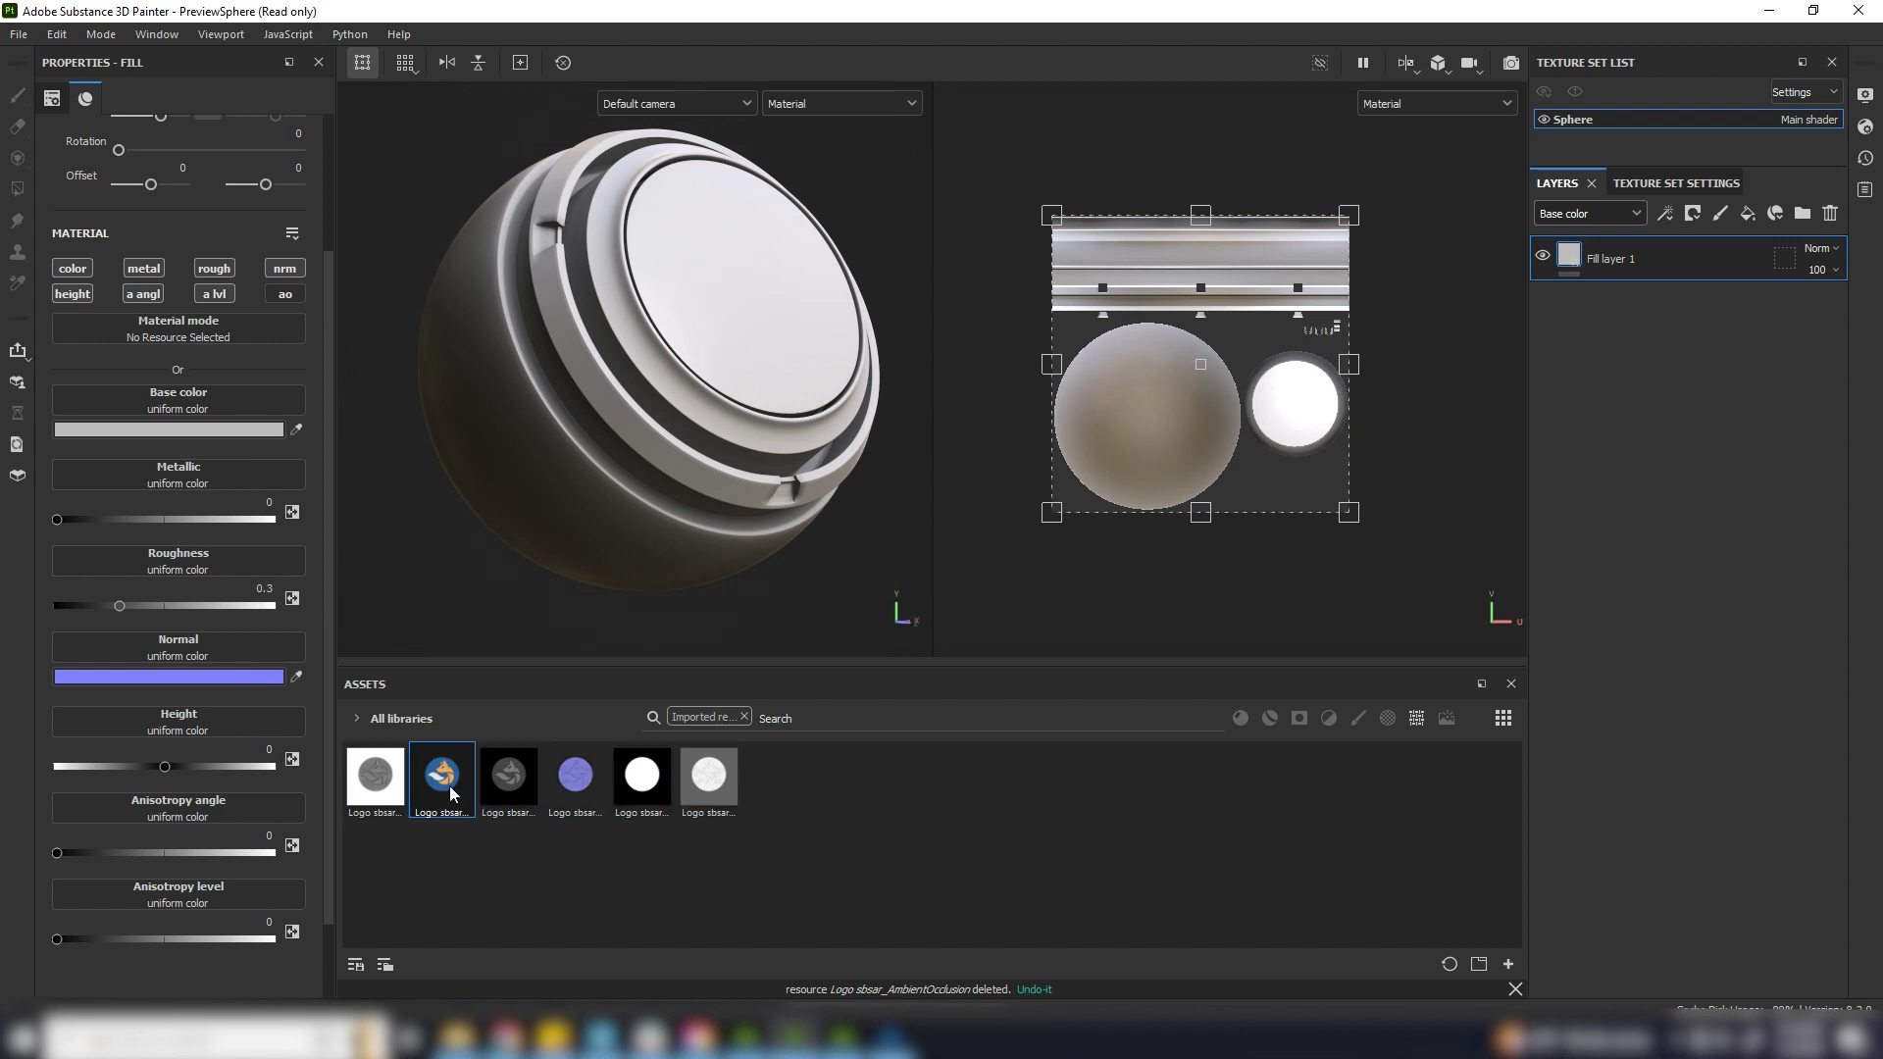
drag(529, 787, 255, 690)
drag(576, 774, 254, 625)
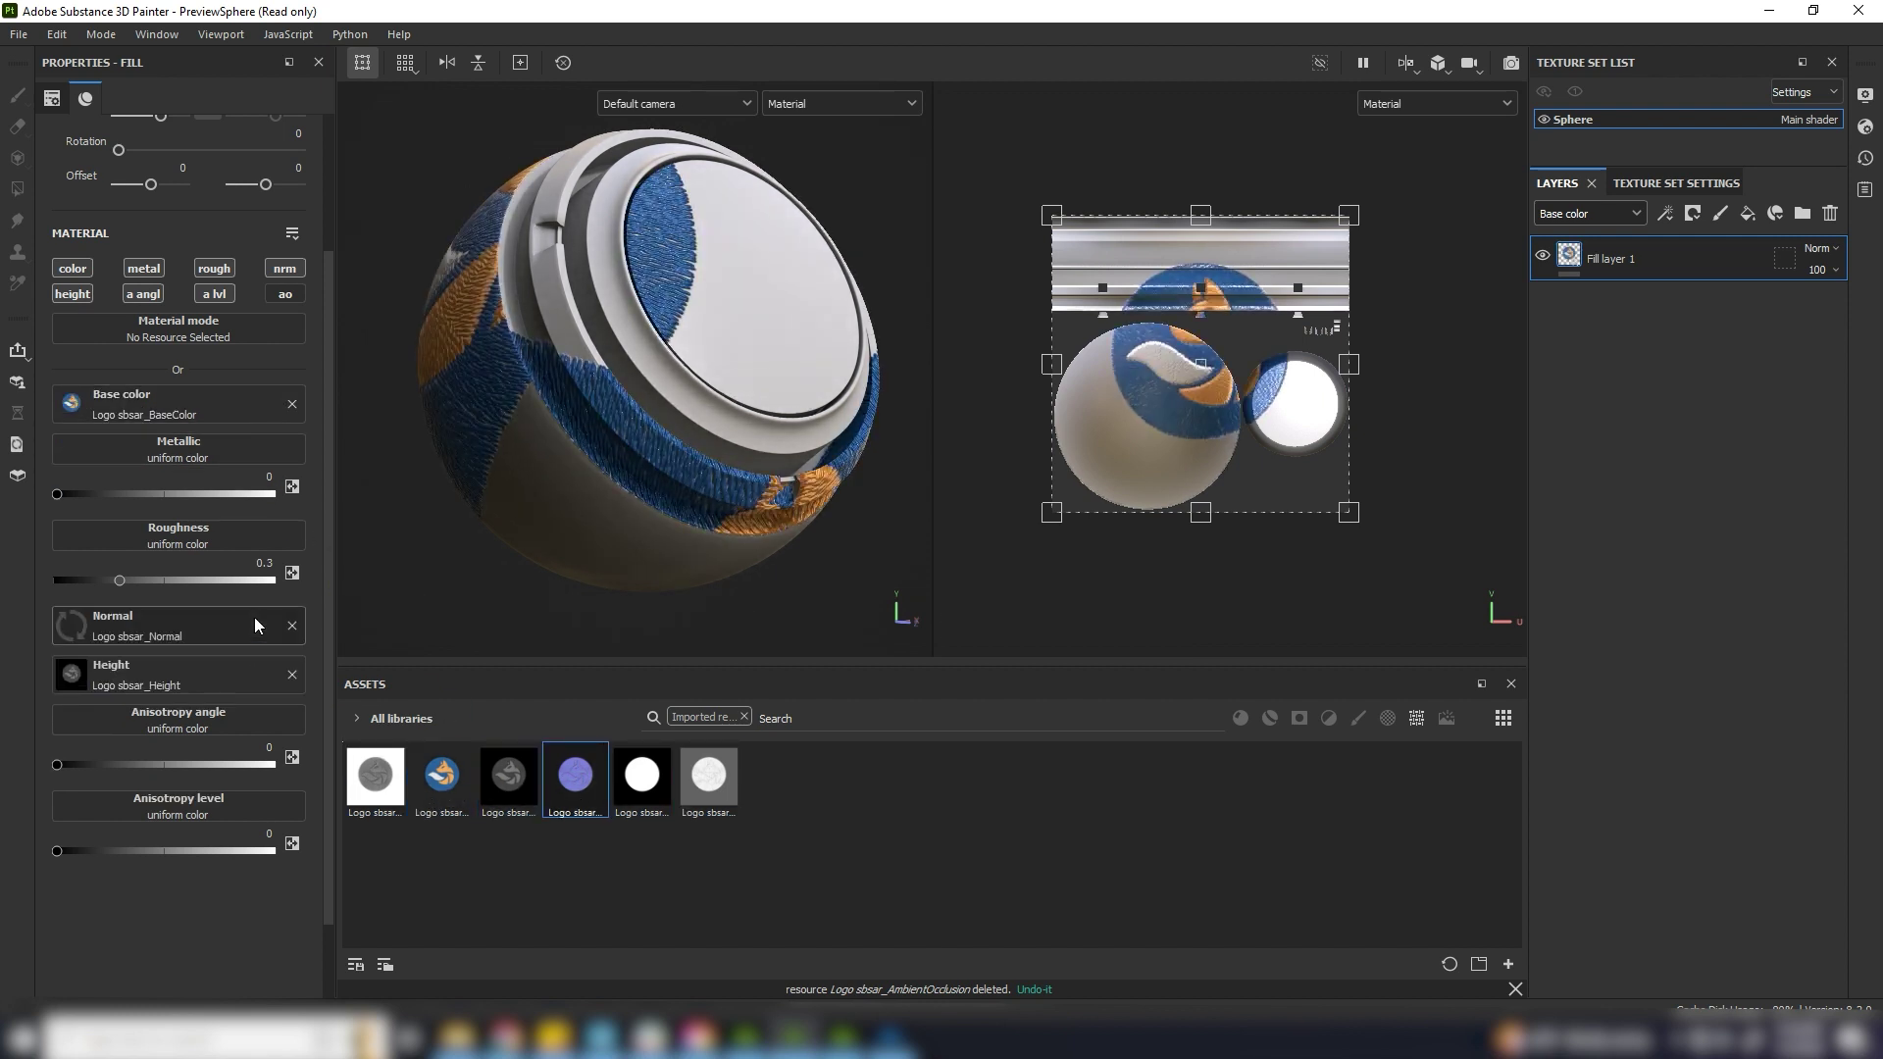
drag(708, 775, 204, 532)
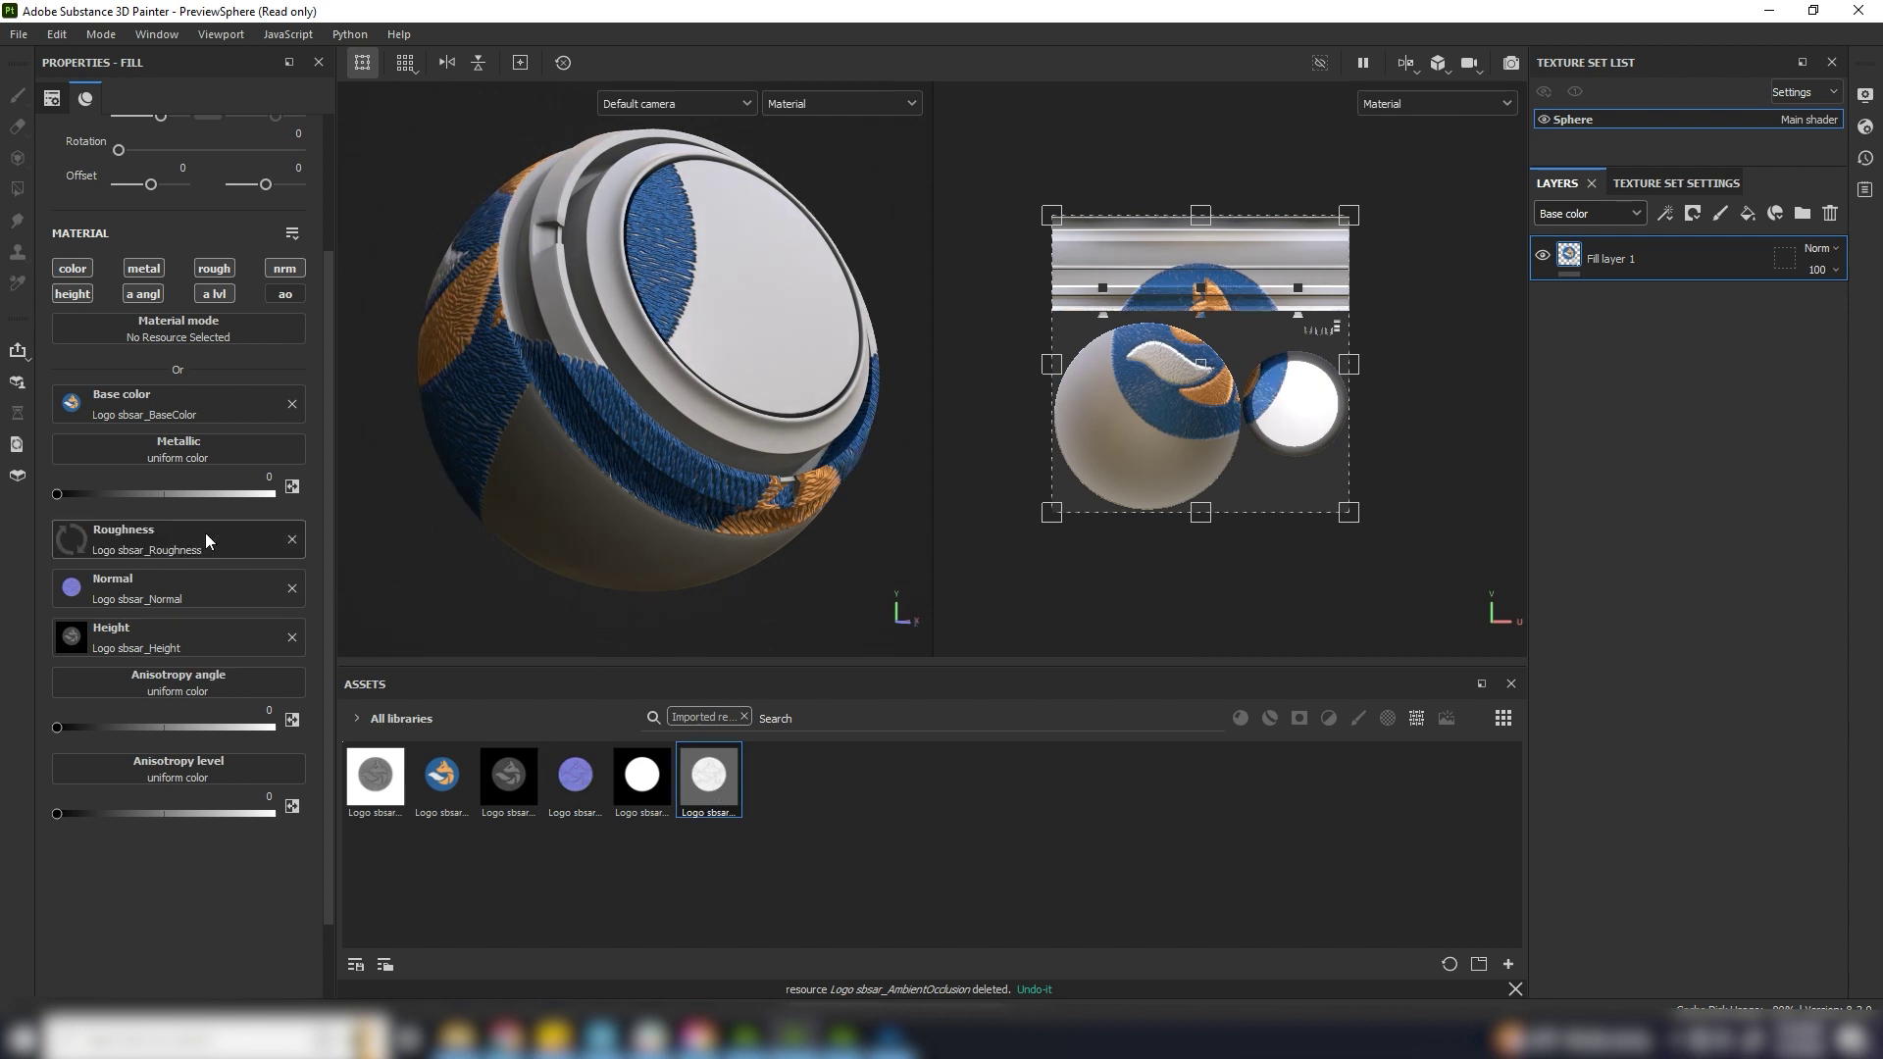
drag(375, 775, 177, 858)
mouse_move(1348, 511)
mouse_down()
mouse_move(1181, 365)
mouse_move(1353, 465)
mouse_up()
Set the fill layer's UV Wrap to None so the fox patch stops tiling
scroll(168, 236, up, 3)
click(169, 235)
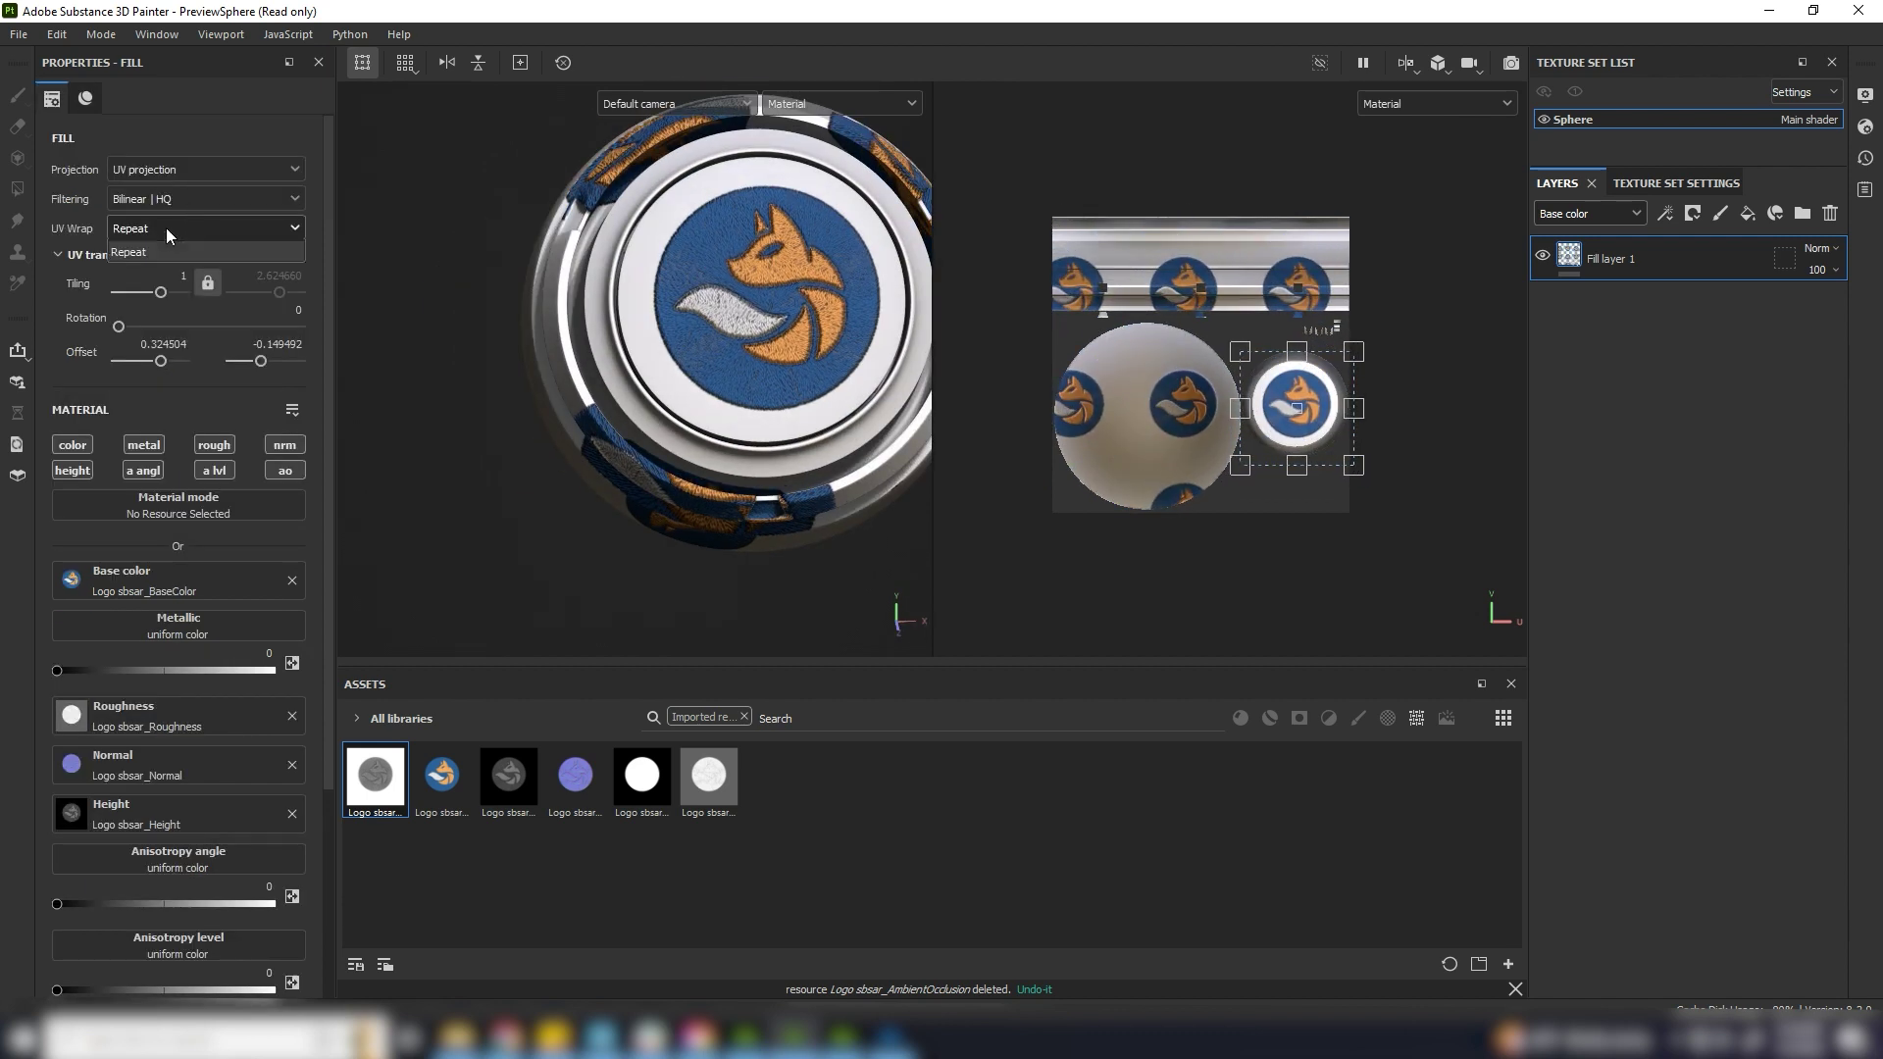
click(147, 272)
scroll(756, 368, up, 2)
scroll(757, 368, up, 2)
scroll(756, 368, up, 2)
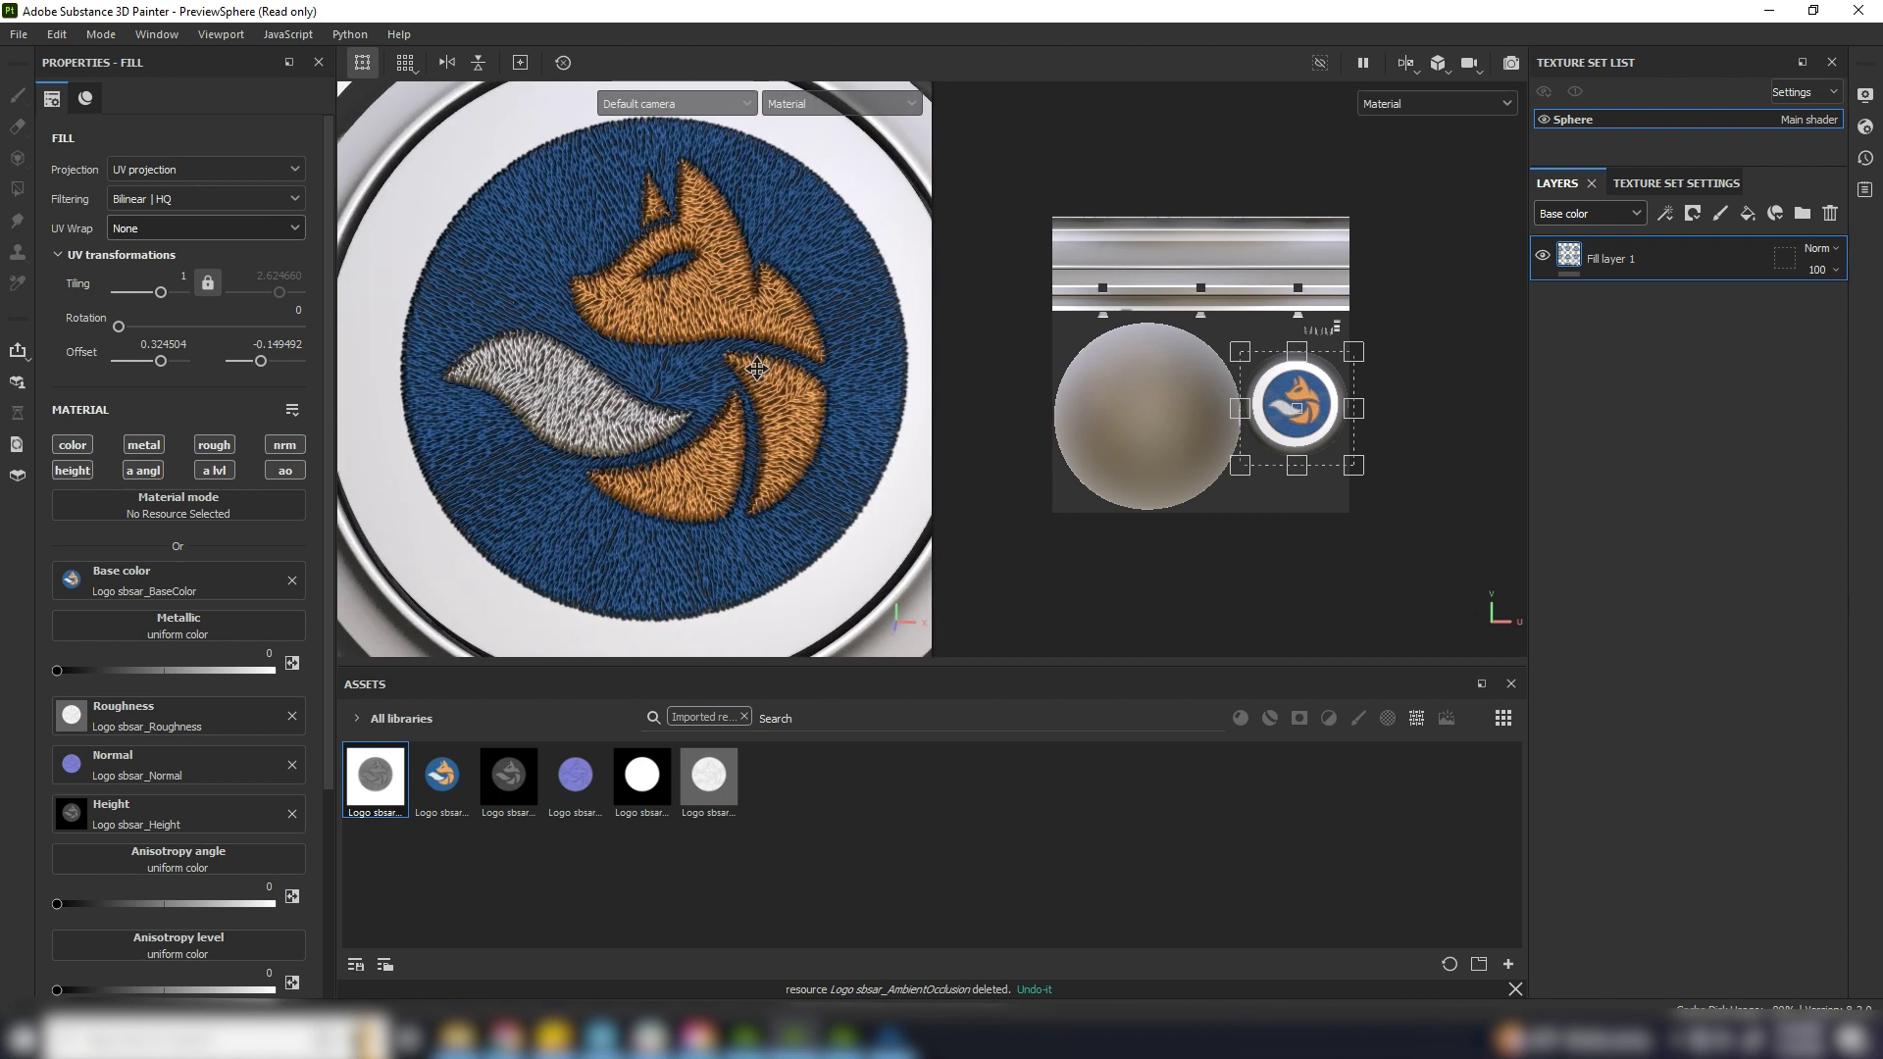
Preview the single patch in a 3D-only Iray render, then bring up the Shader Settings shader list
key(F2)
click(1520, 62)
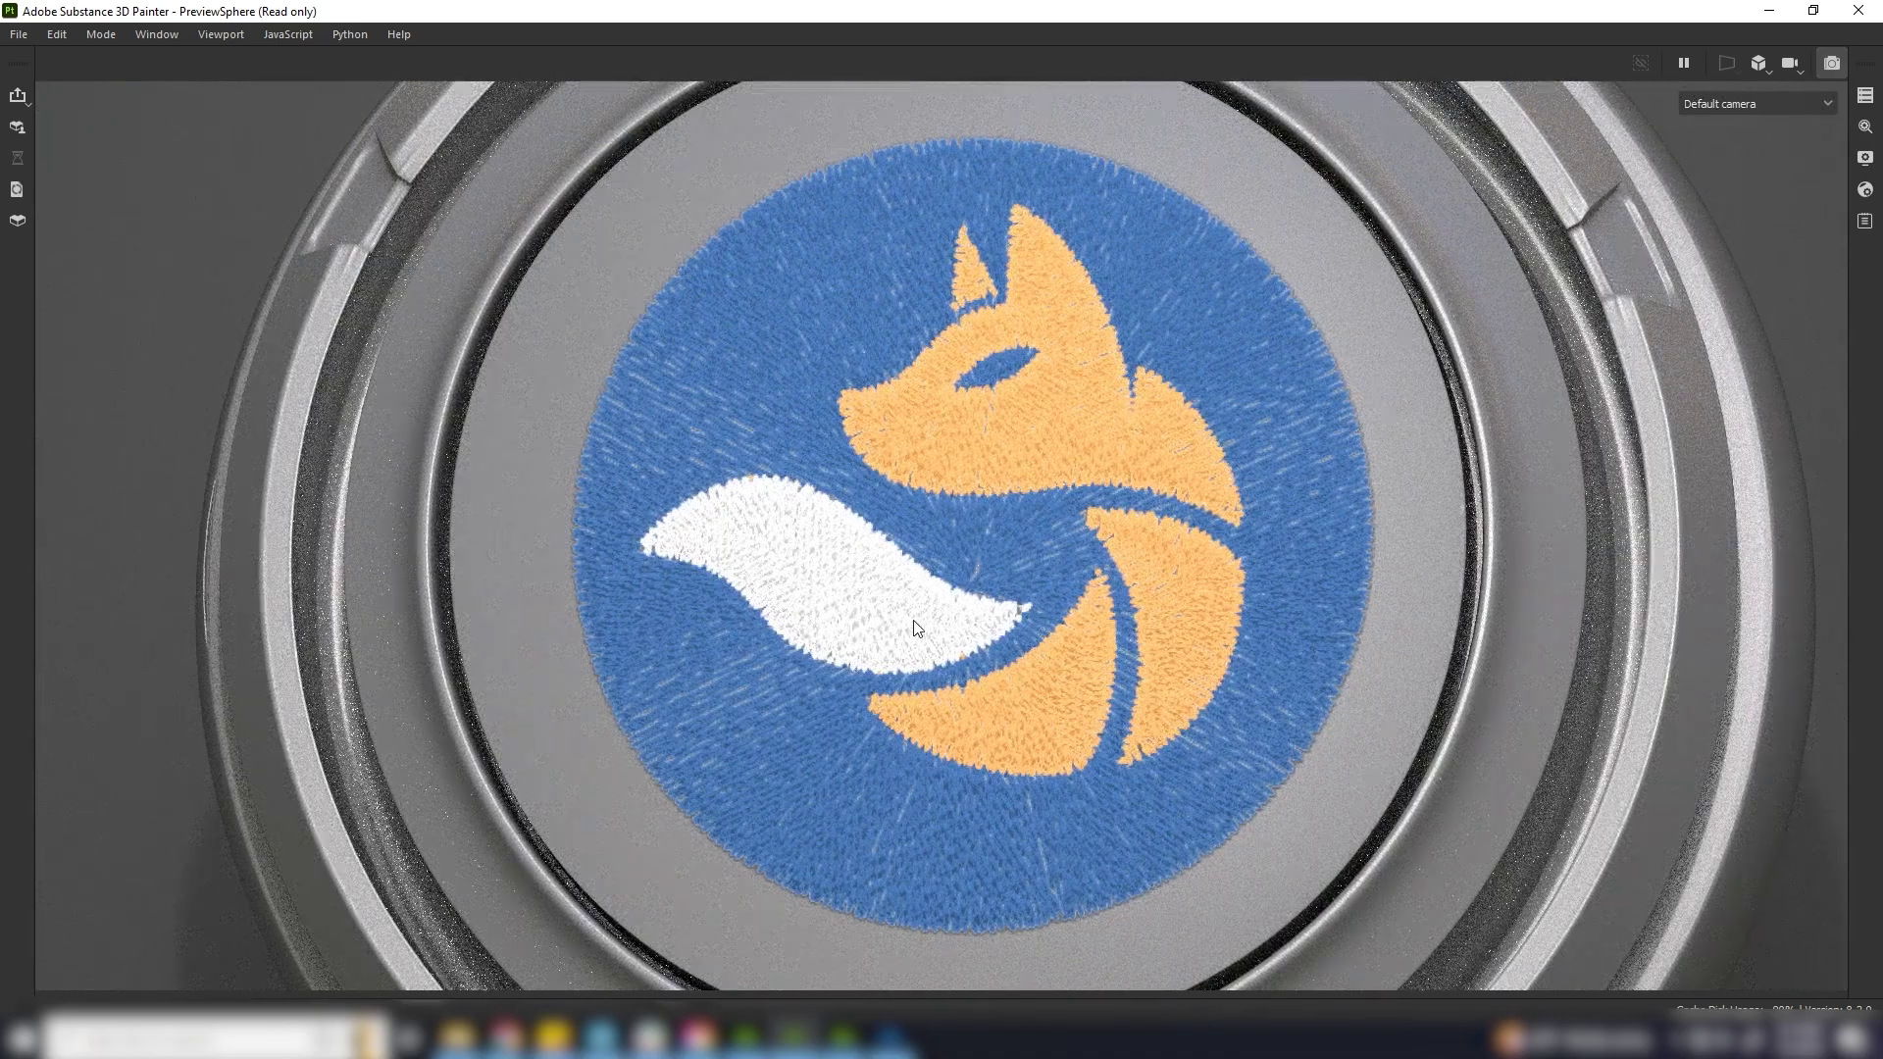
click(1831, 62)
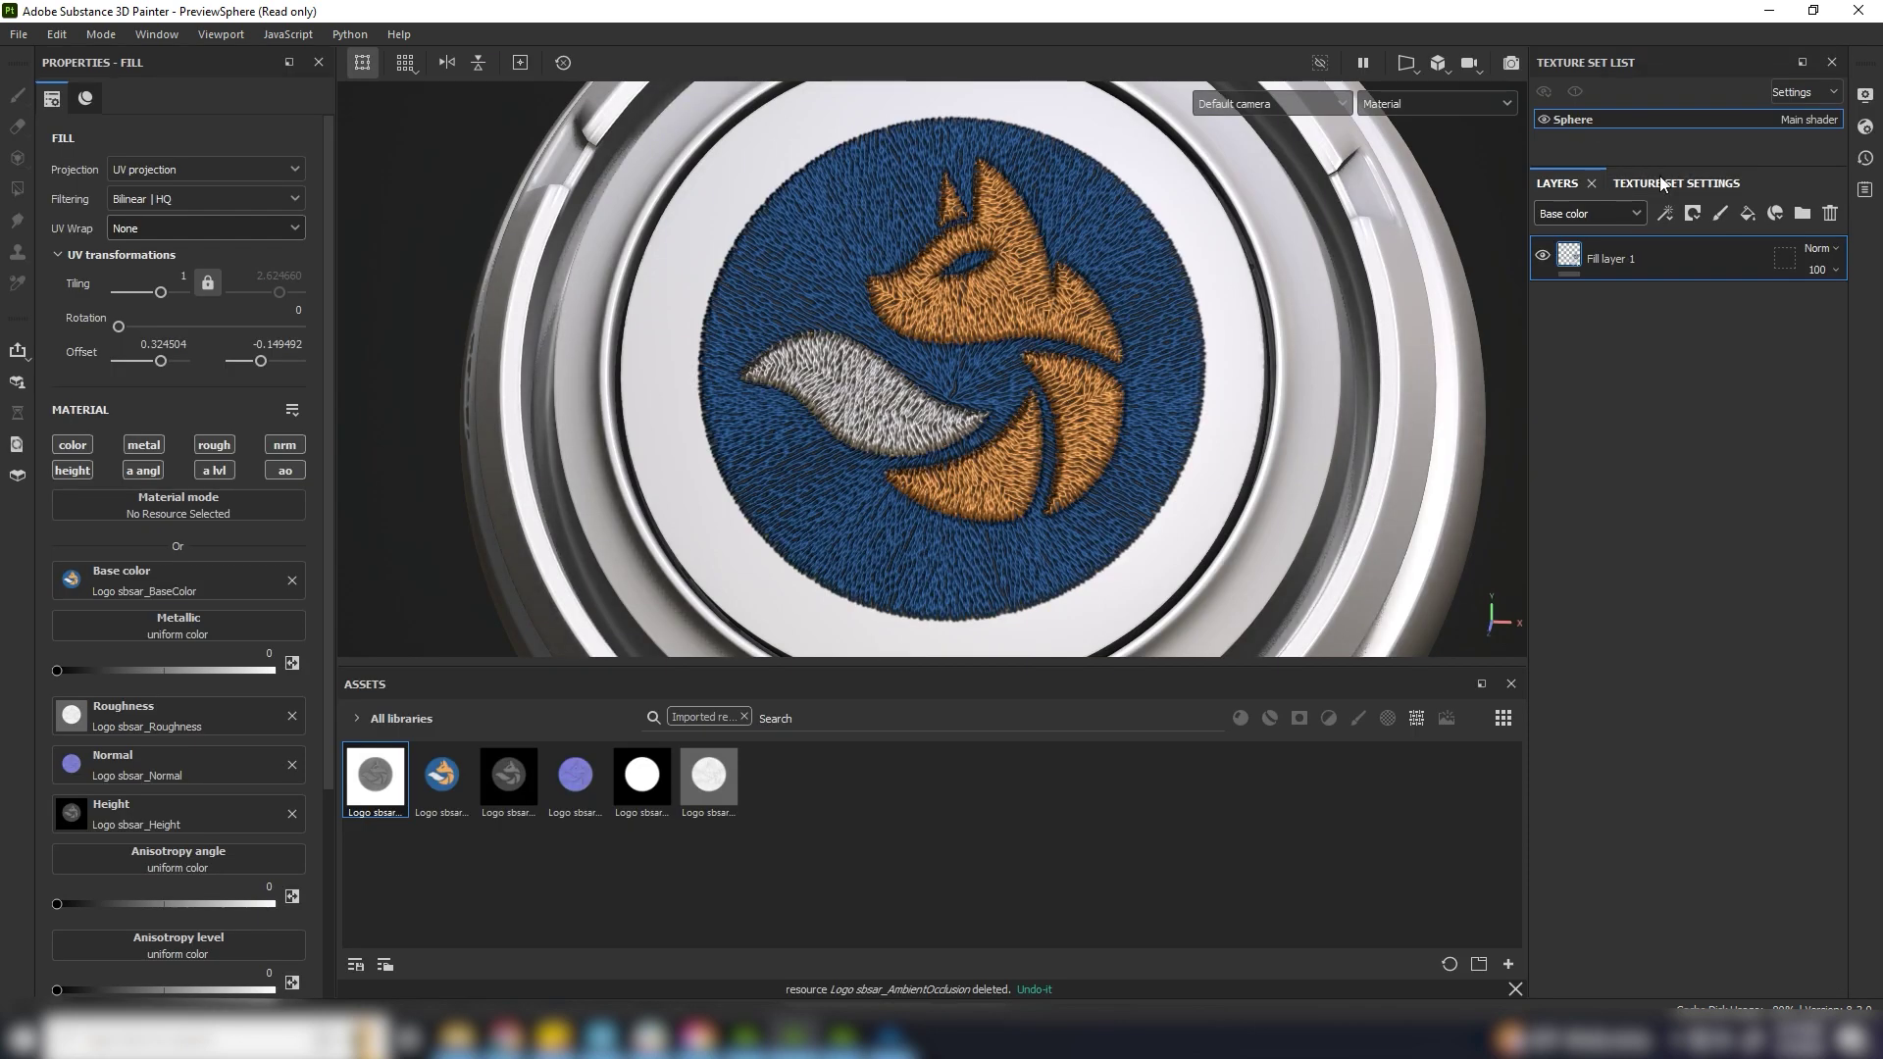
click(1865, 128)
click(1653, 187)
mouse_move(1678, 368)
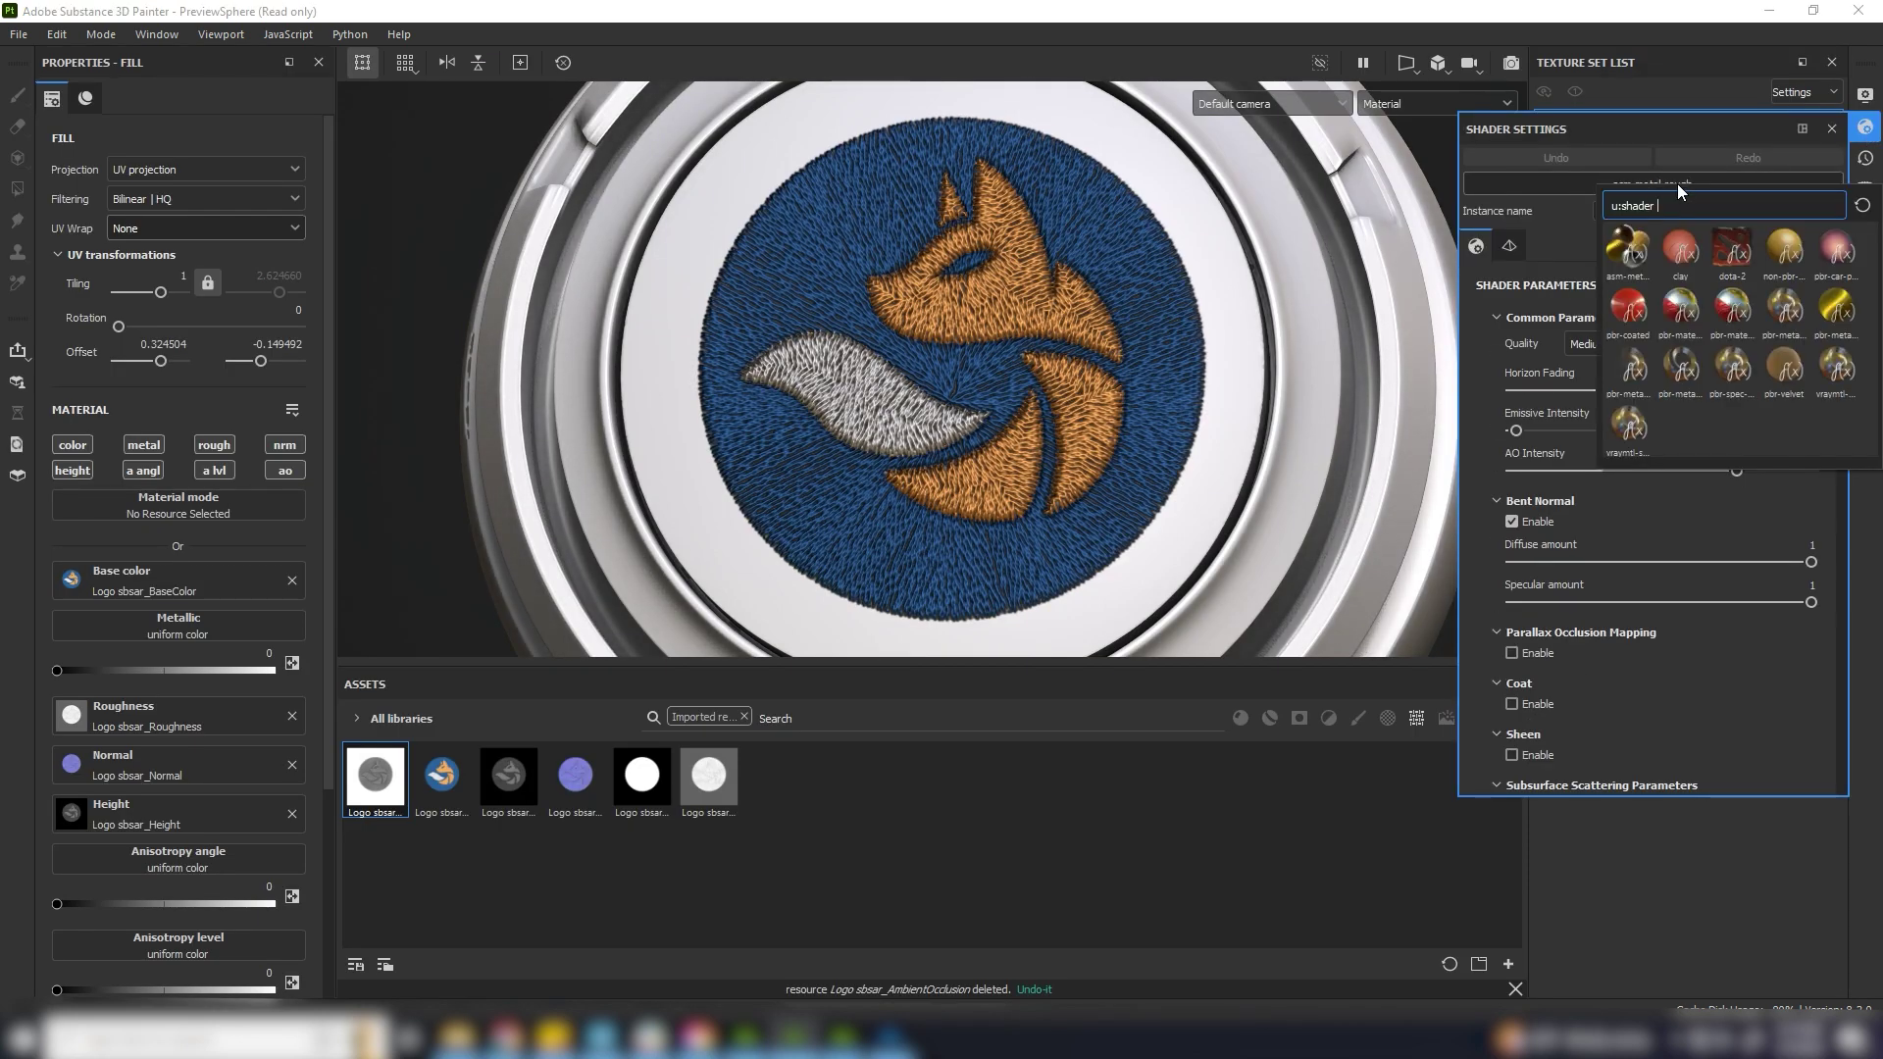
Apply the pbr-metal-rough-with-alpha-test shader and view an Iray render with rotated environment lighting
click(1674, 382)
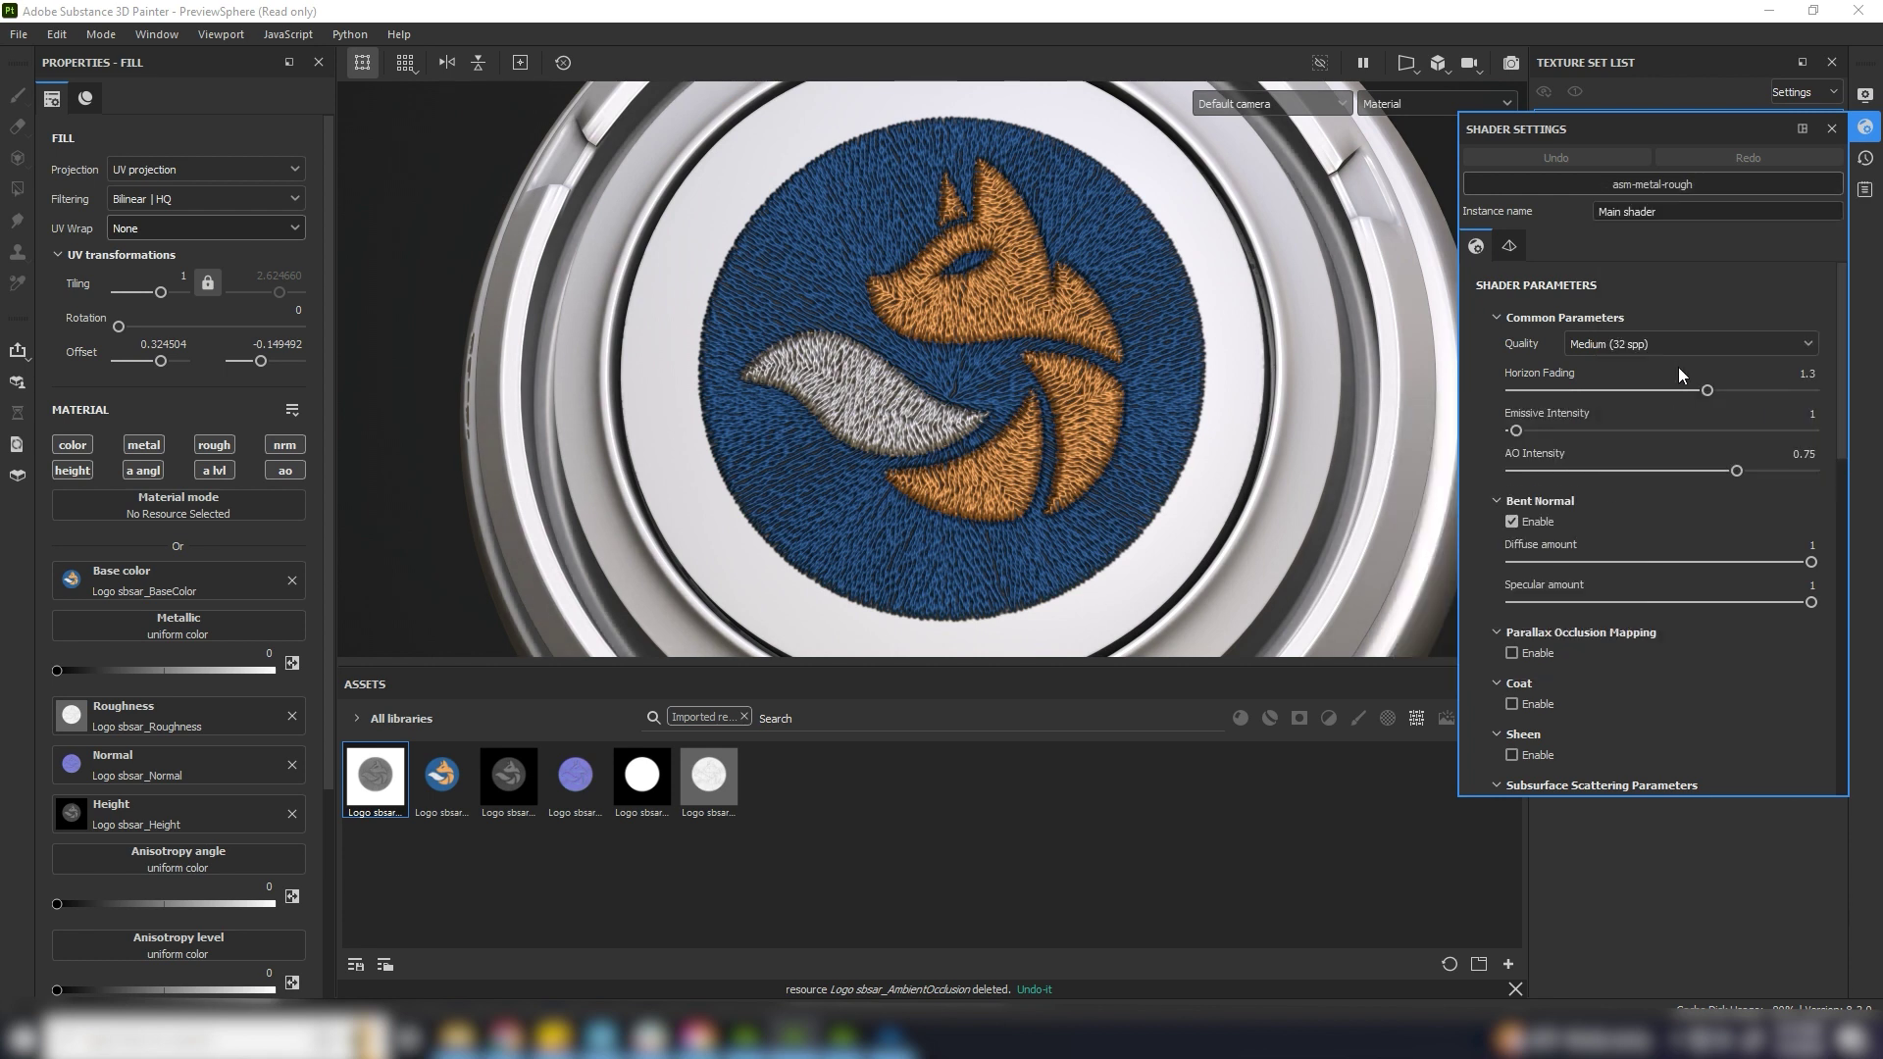
click(1831, 128)
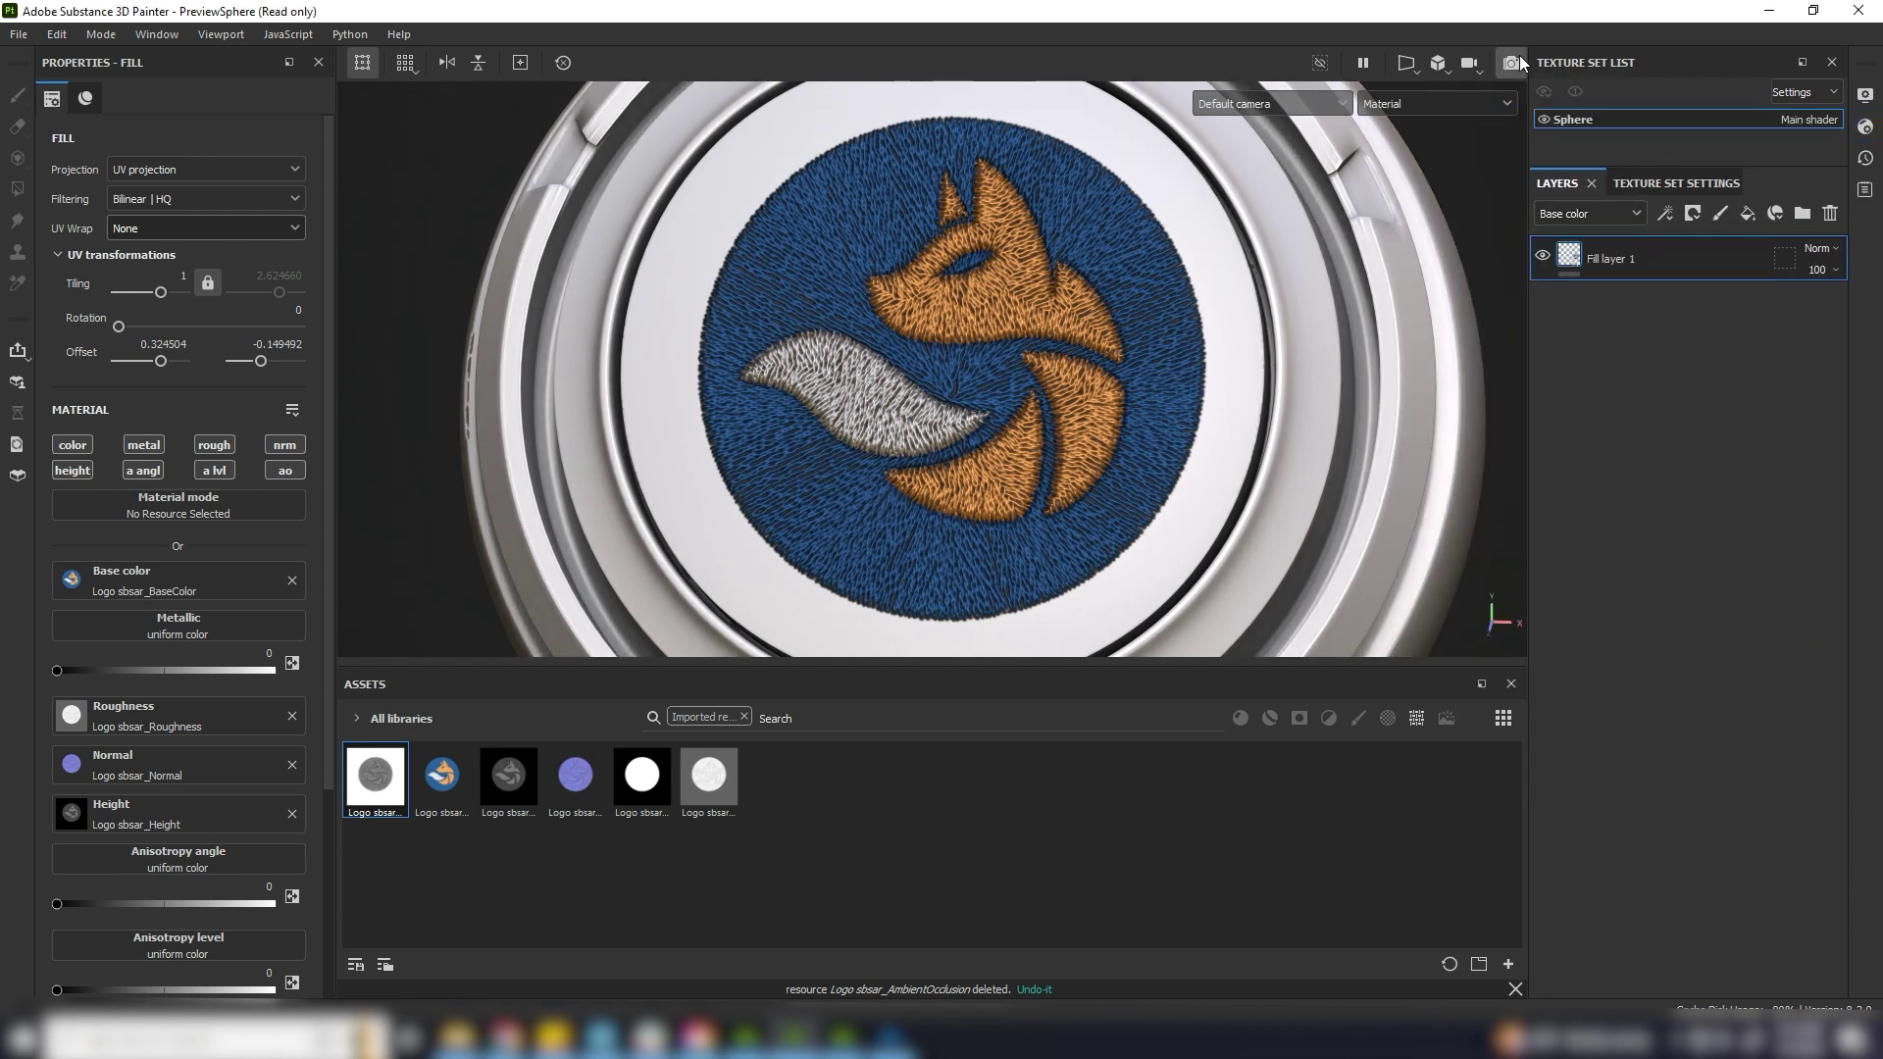
click(1515, 60)
mouse_move(1080, 604)
shift+right_down()
mouse_move(1030, 602)
mouse_move(1292, 612)
shift+right_up()
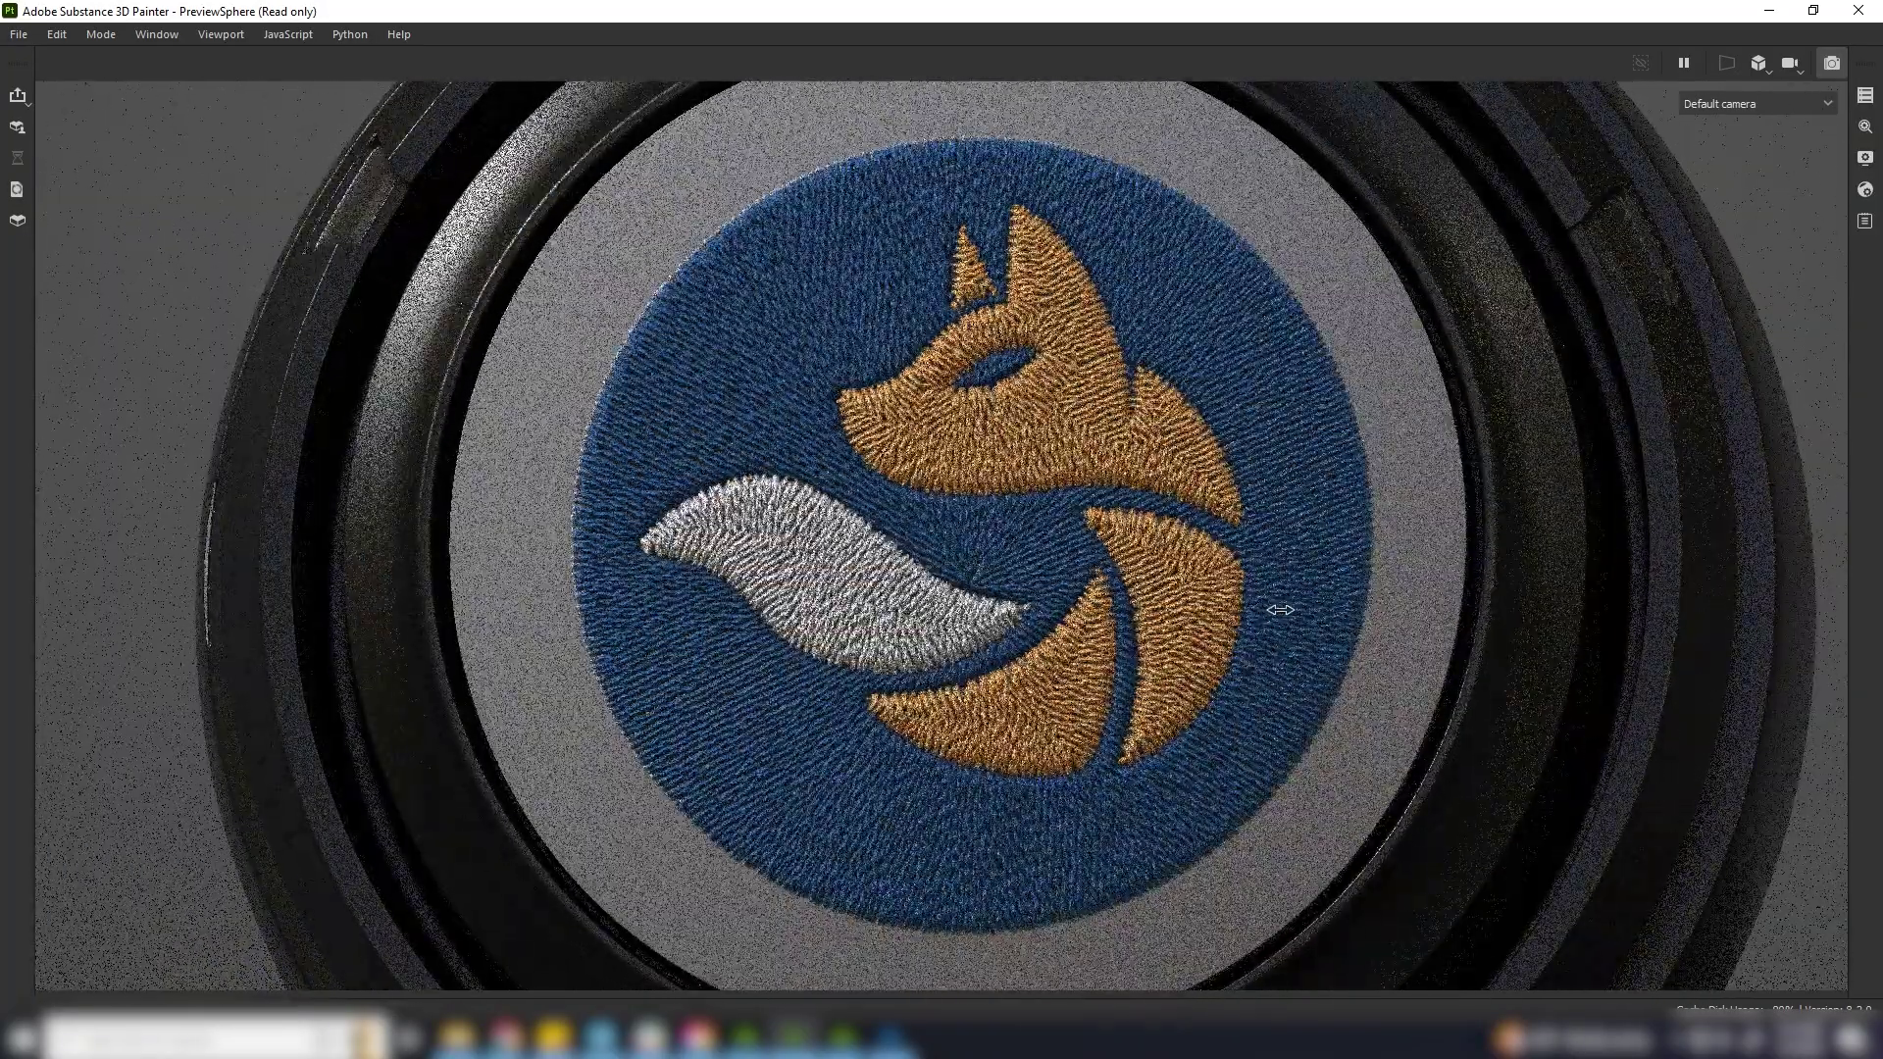